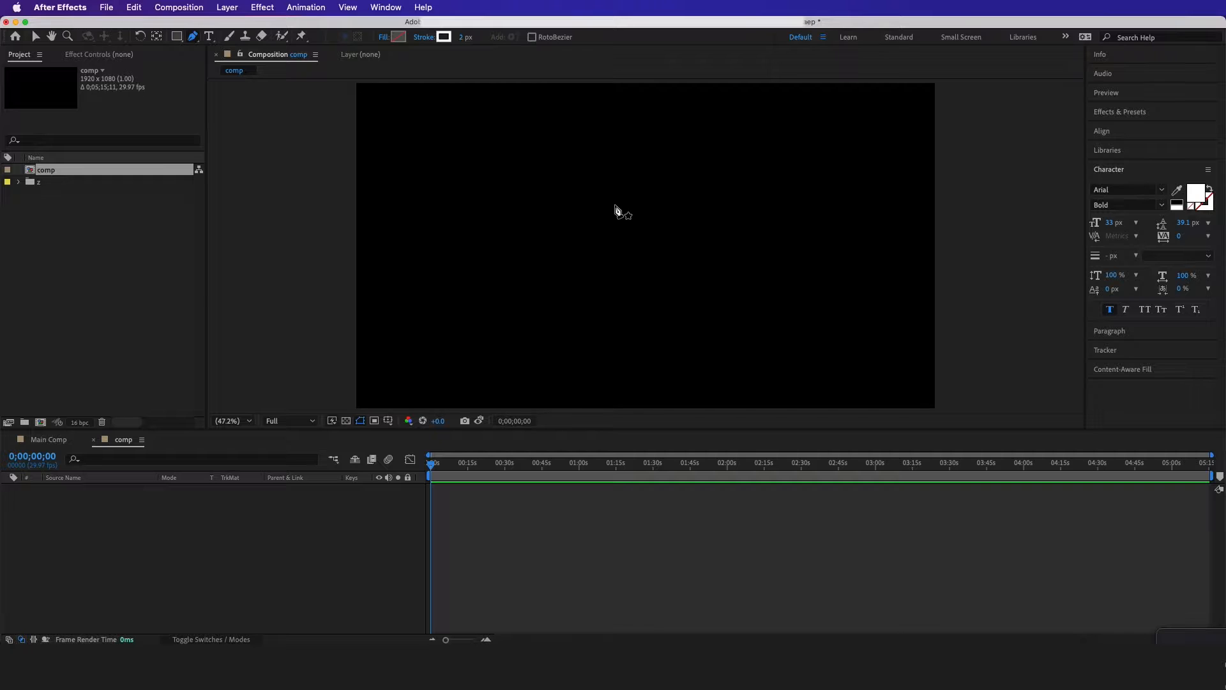
# Draw a short open curve with the Pen tool in the upper middle of the composition
pyautogui.click(621, 201)
pyautogui.moveTo(561, 256); pyautogui.dragTo(525, 234)
pyautogui.press('/')
pyautogui.scroll(1, 562, 180)
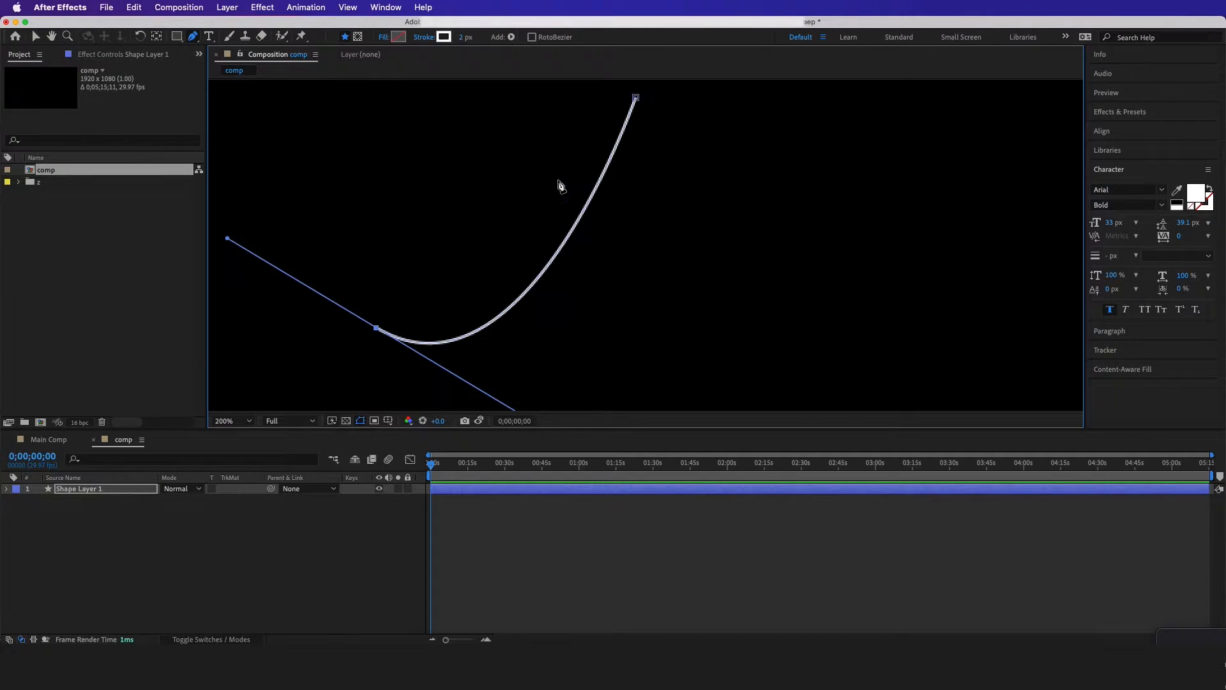
# Set the curve's stroke width to 3.5 px
pyautogui.scroll(-1, 557, 181)
pyautogui.click(461, 37)
pyautogui.write('3.5')
pyautogui.press('Return')
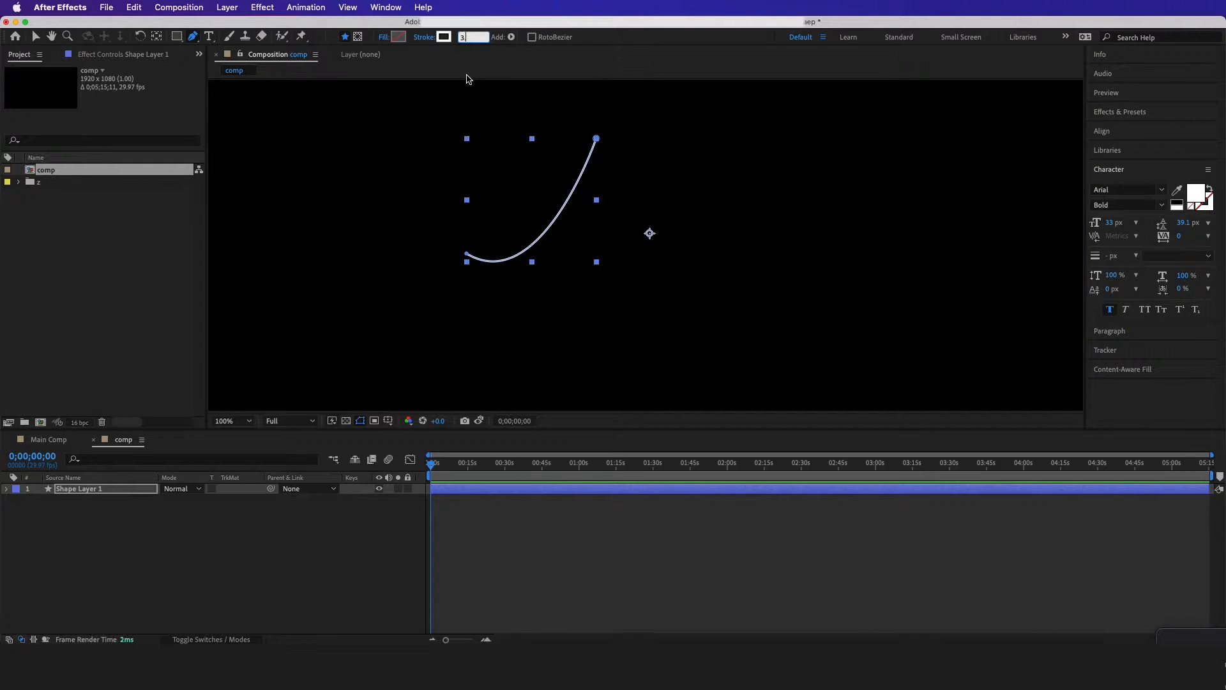
pyautogui.click(348, 534)
# Set both the Start Length and End Length of the curve's stroke taper to 100%
pyautogui.click(14, 488)
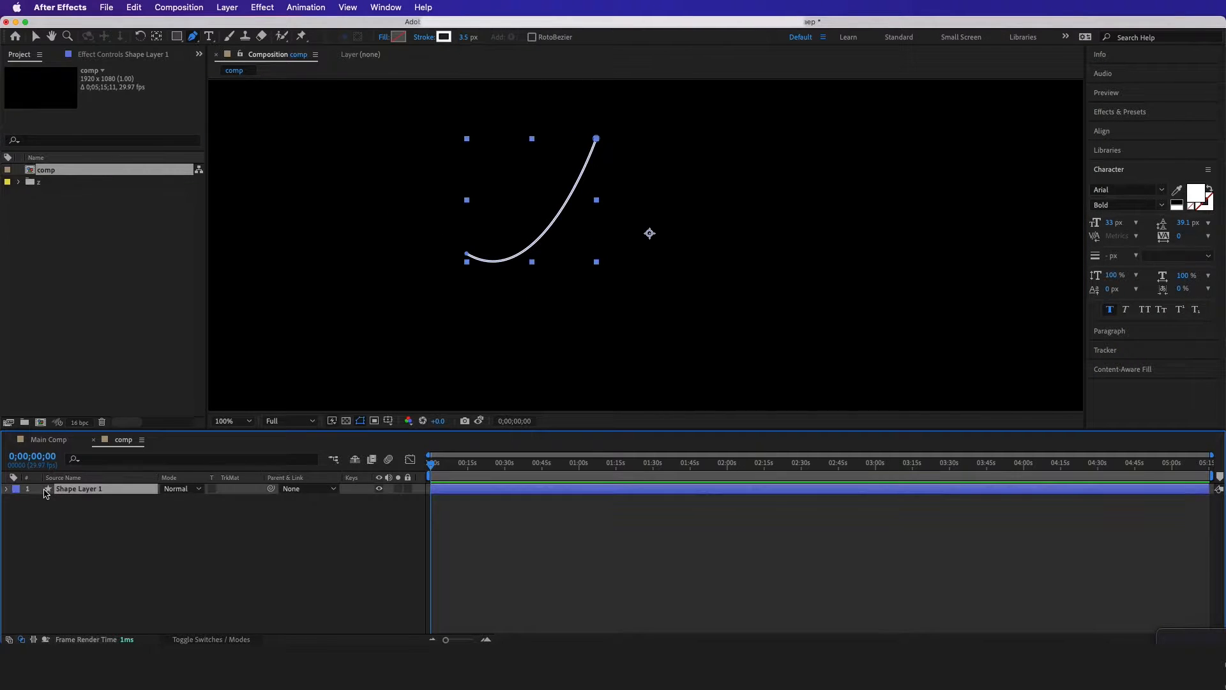
pyautogui.click(6, 488)
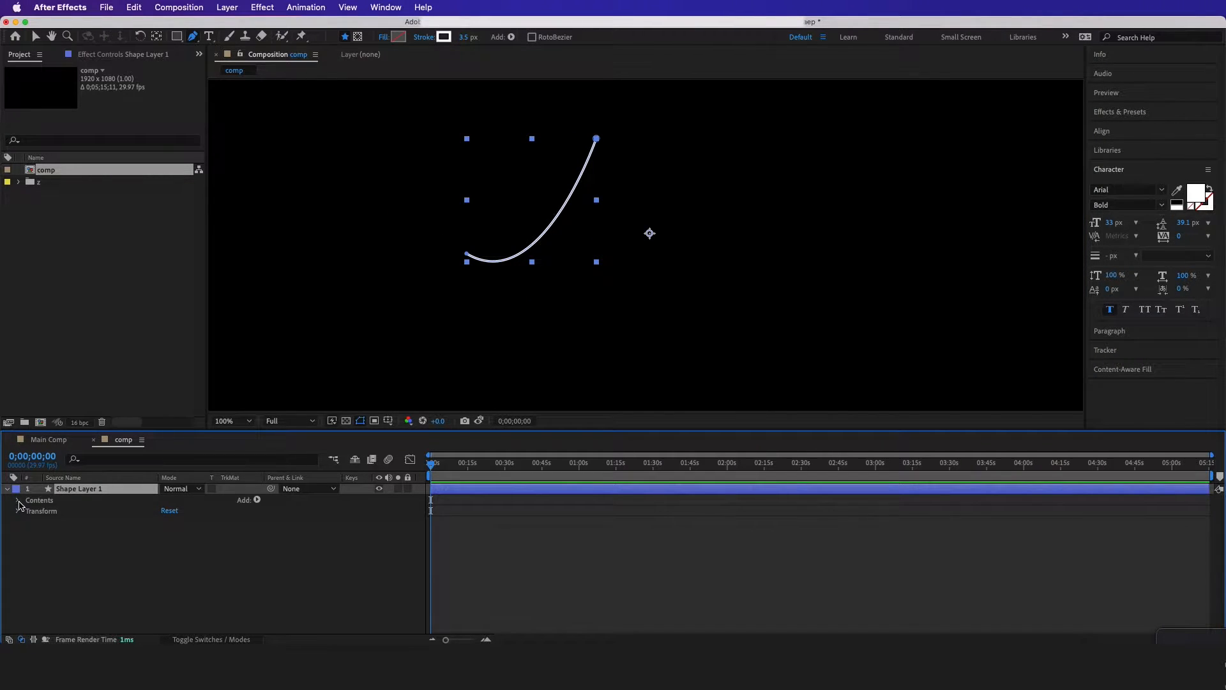
pyautogui.click(18, 501)
pyautogui.click(29, 511)
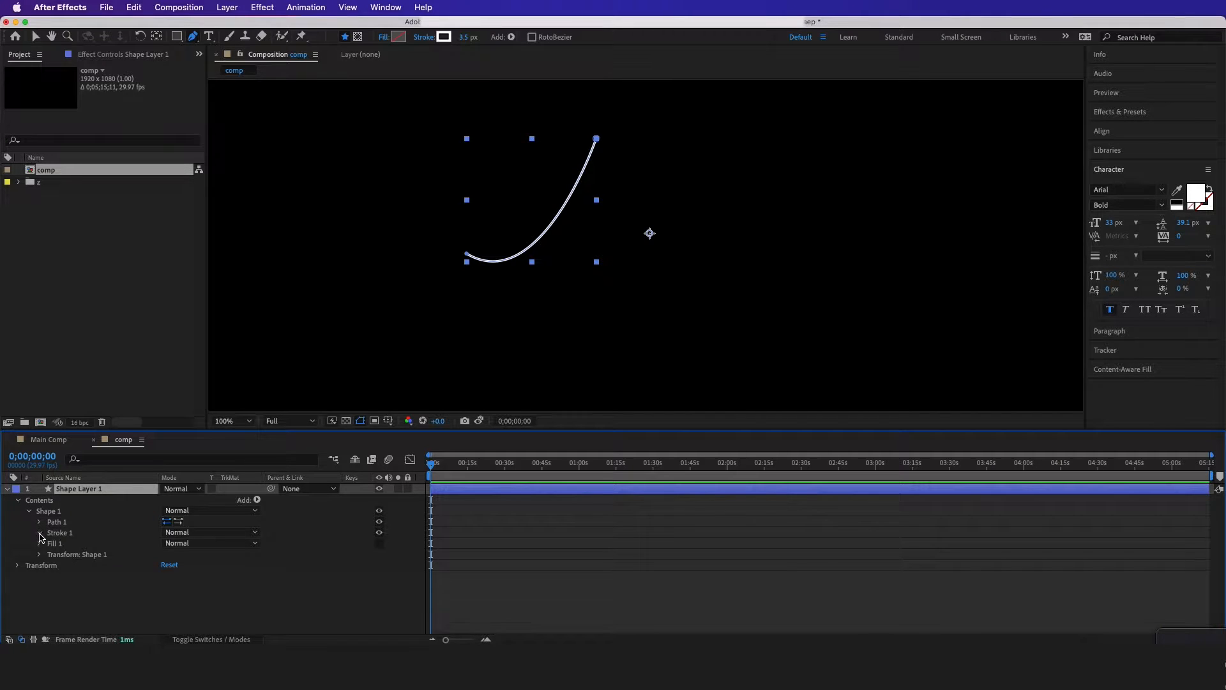
pyautogui.click(39, 533)
pyautogui.click(50, 585)
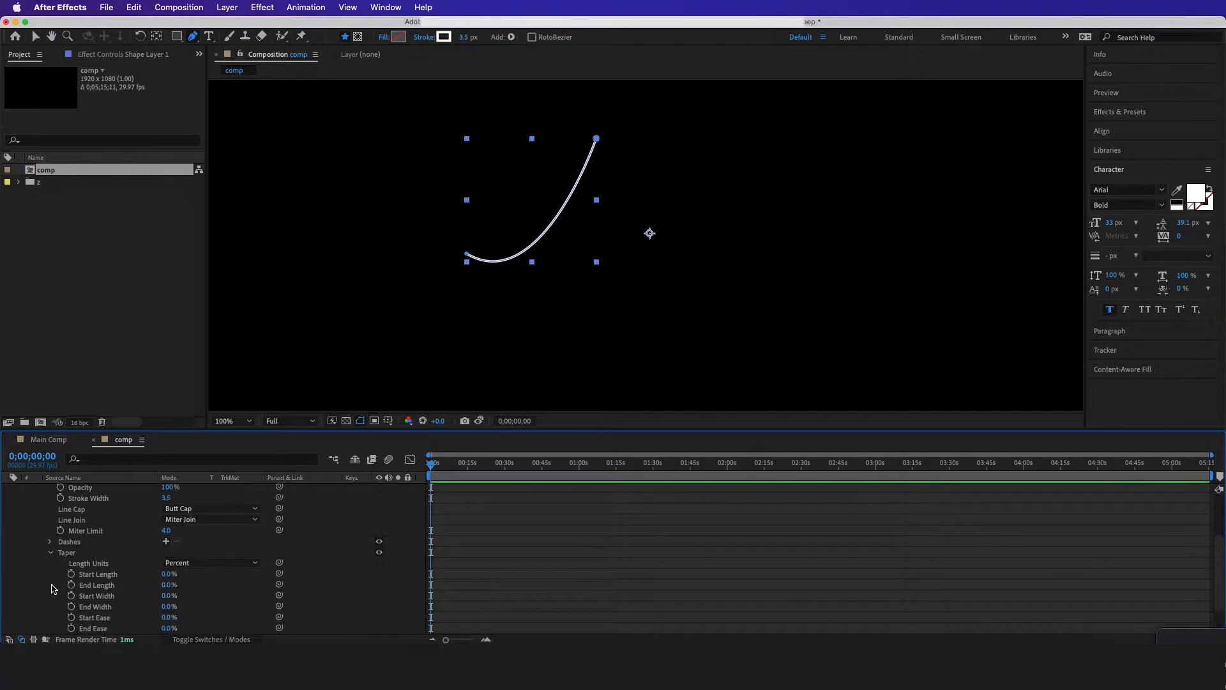
pyautogui.click(168, 586)
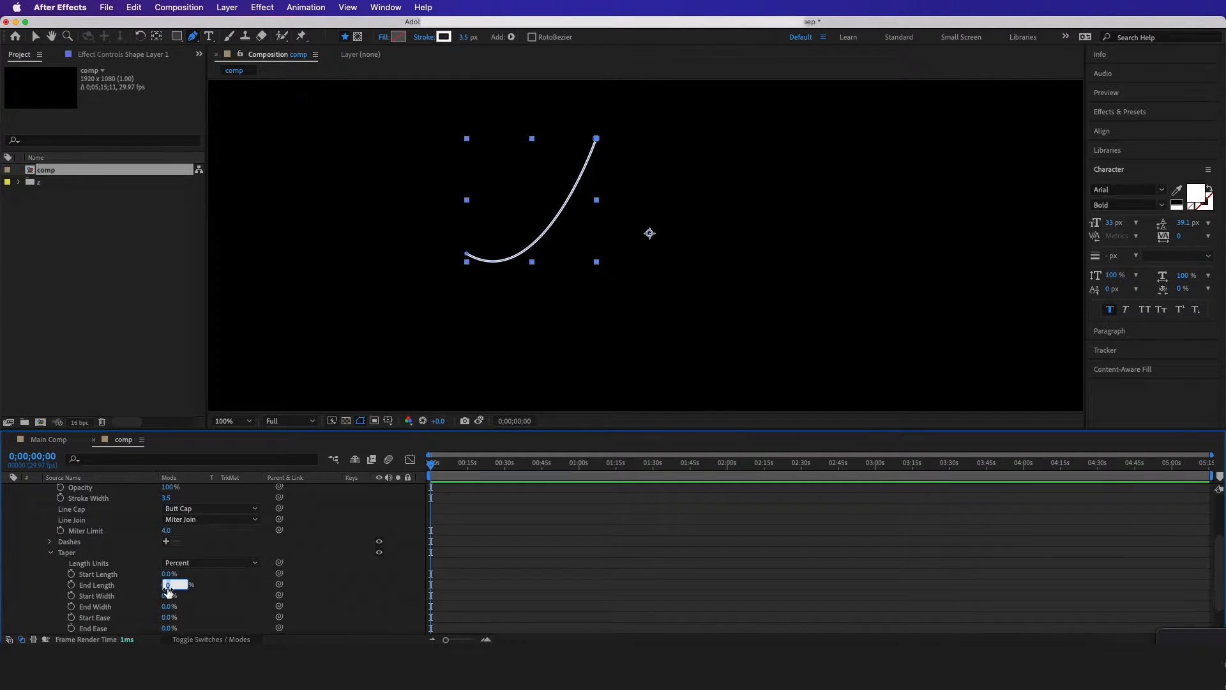
pyautogui.click(202, 586)
pyautogui.click(168, 574)
pyautogui.write('10')
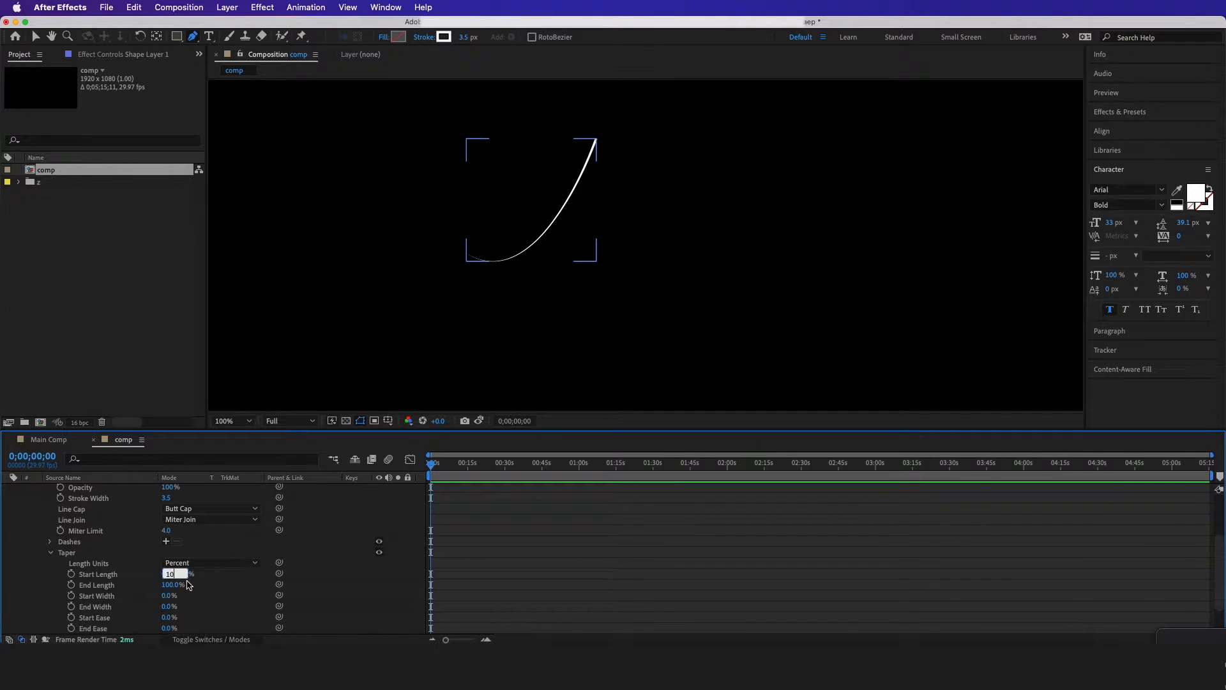
pyautogui.write('0')
pyautogui.click(209, 584)
pyautogui.scroll(1, 561, 161)
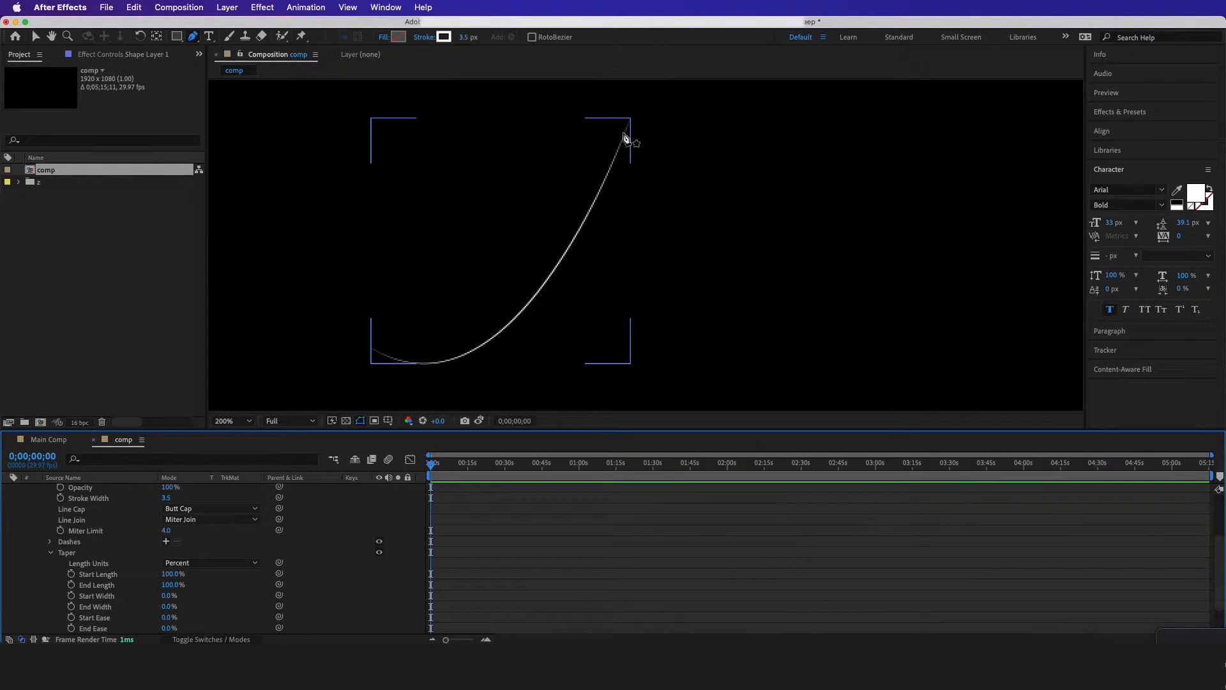
# Find the Turbulent Displace effect and apply it to the curved shape layer
pyautogui.press('v')
pyautogui.click(1148, 116)
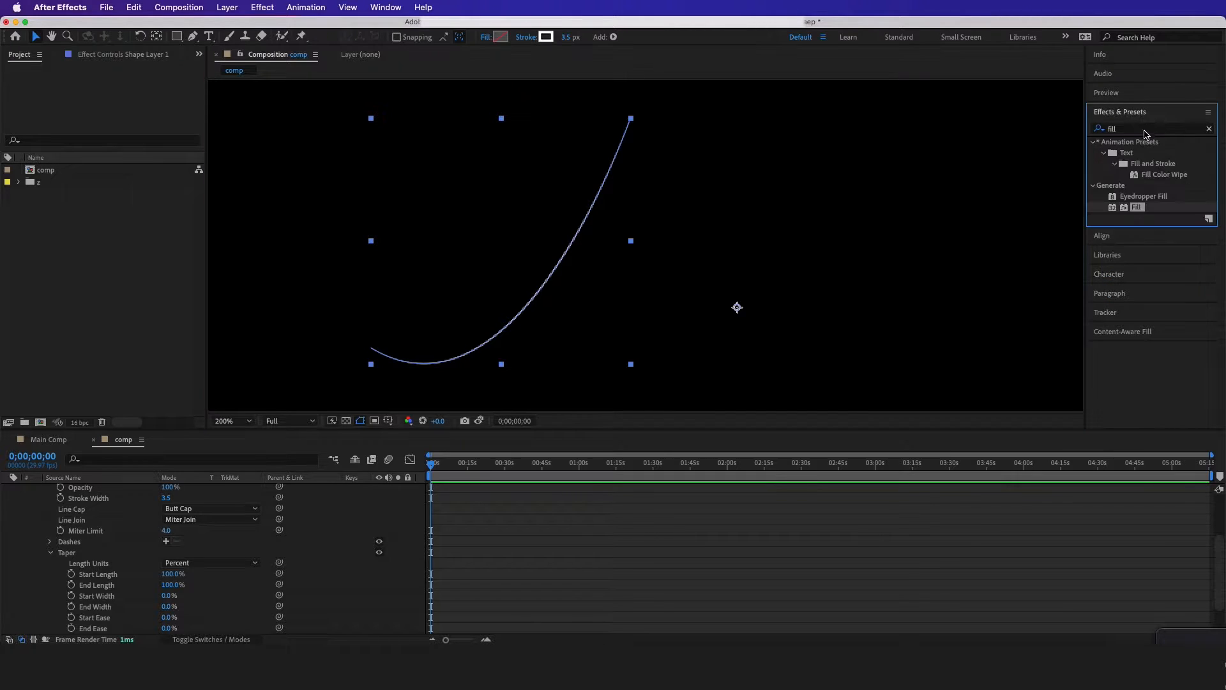
pyautogui.click(1115, 130)
pyautogui.write('turb')
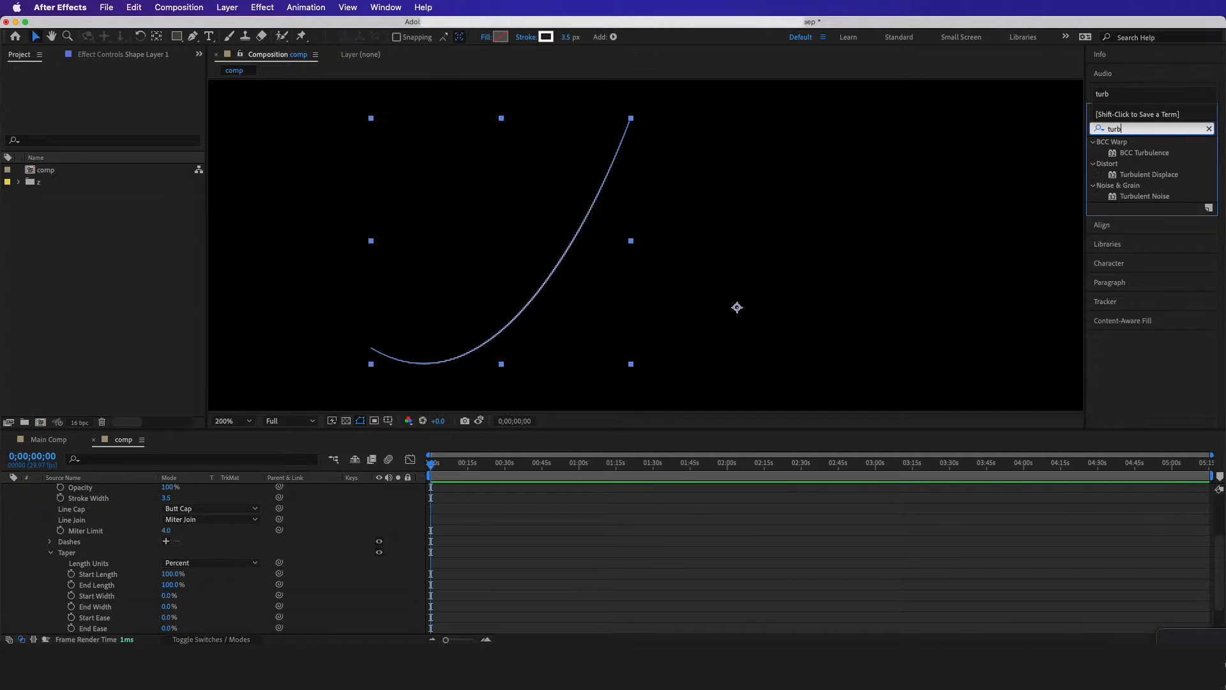
pyautogui.moveTo(1144, 180); pyautogui.dragTo(556, 262)
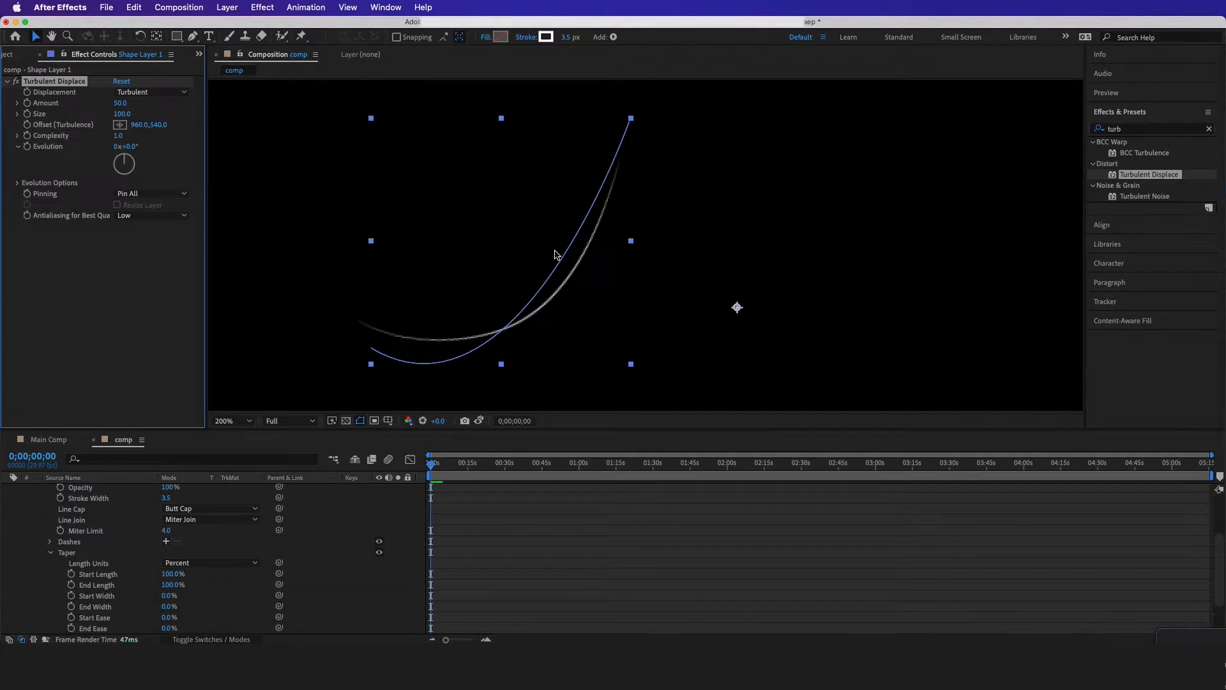
# Set Turbulent Displace to Amount 27, Size 5 and Complexity 3.6, and preview the roughened curve
pyautogui.click(121, 103)
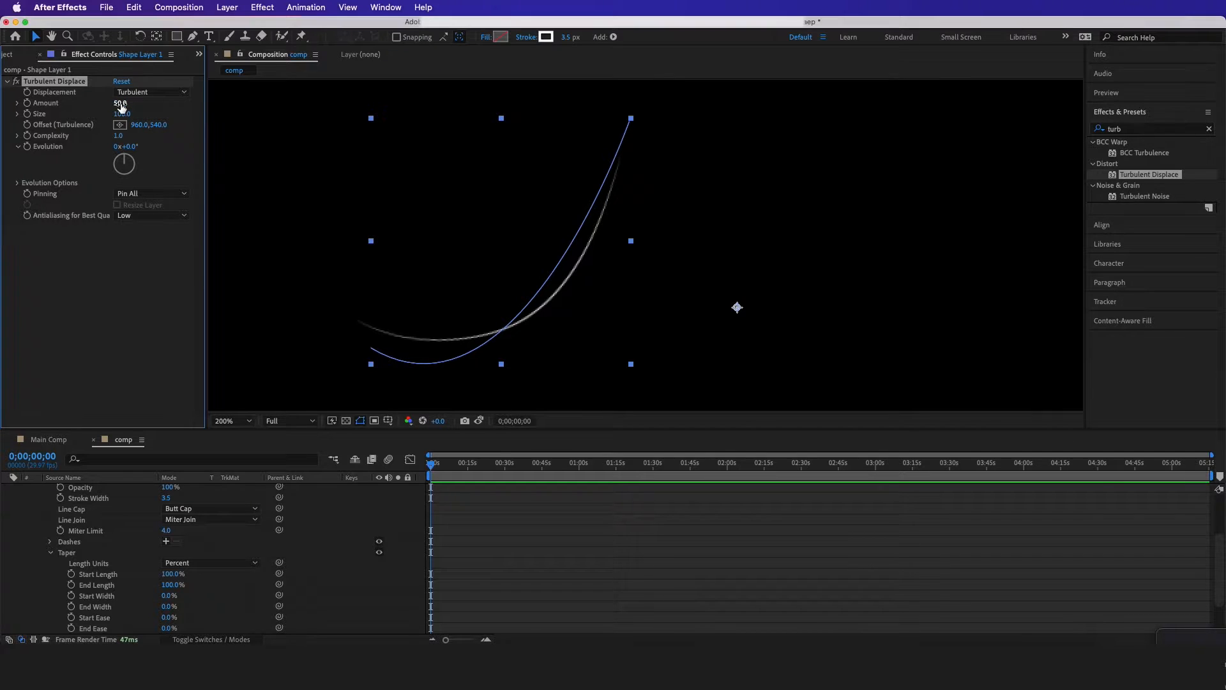
pyautogui.write('27')
pyautogui.click(125, 115)
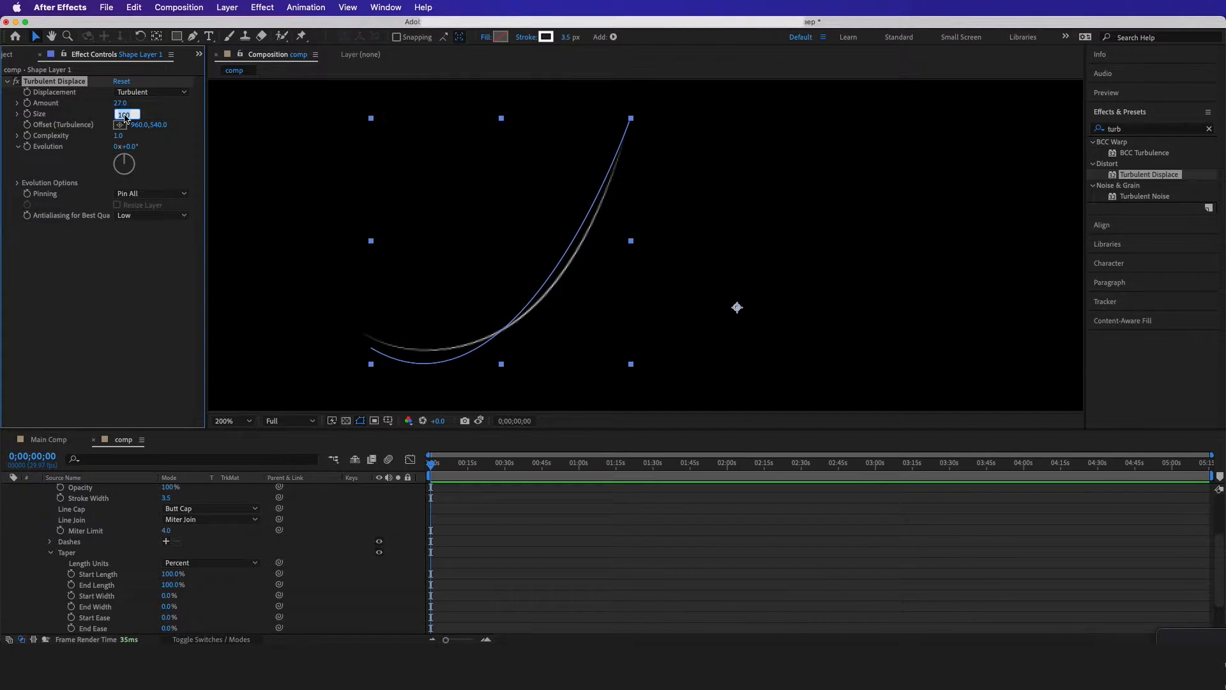
pyautogui.write('5')
pyautogui.press('Return')
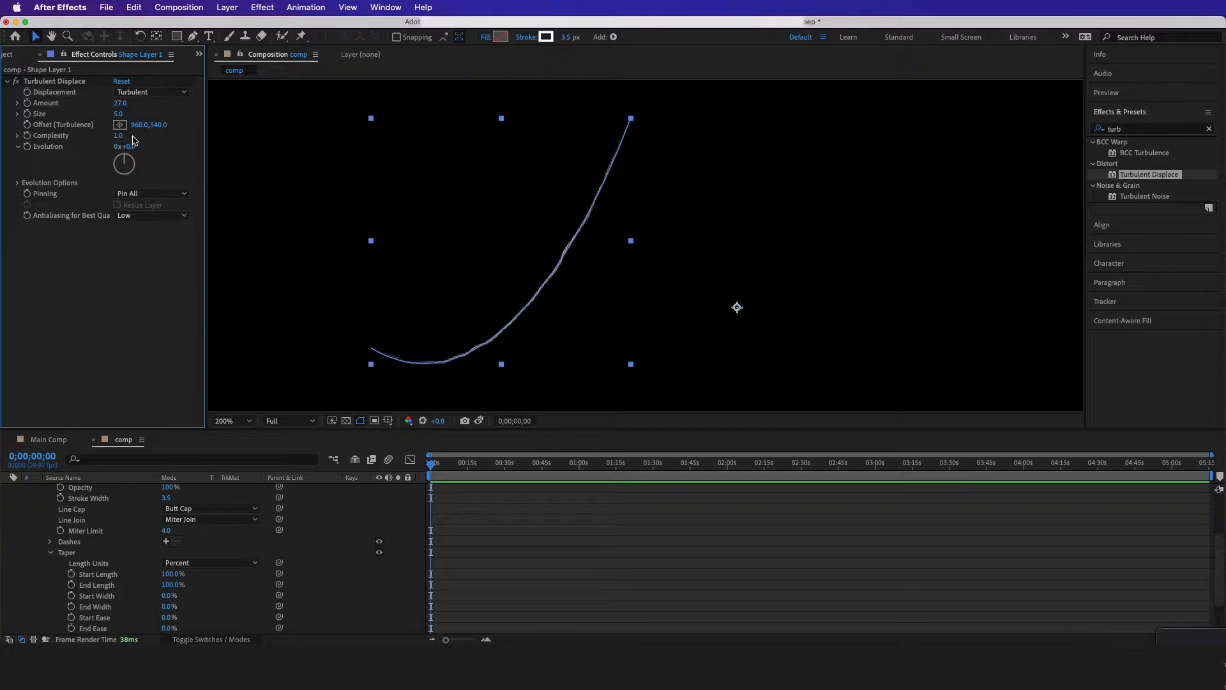
pyautogui.click(119, 136)
pyautogui.write('3.6')
pyautogui.press('Return')
pyautogui.click(351, 510)
pyautogui.scroll(5, 385, 497)
pyautogui.press('space')
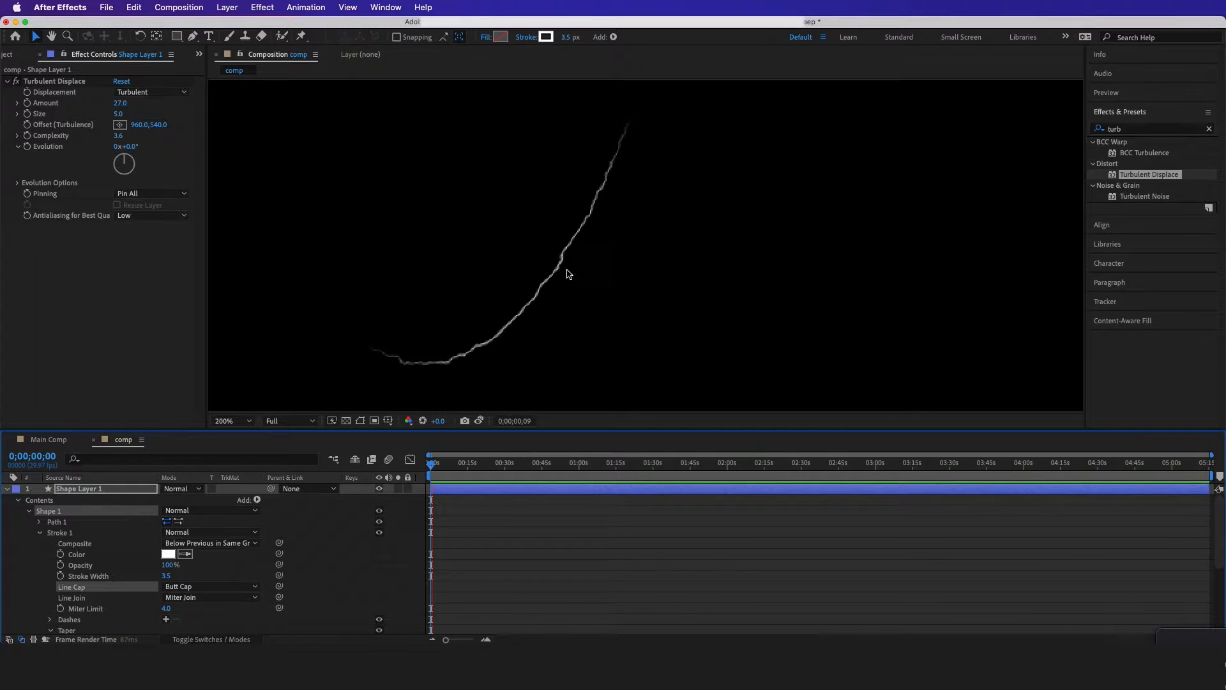
pyautogui.press('space')
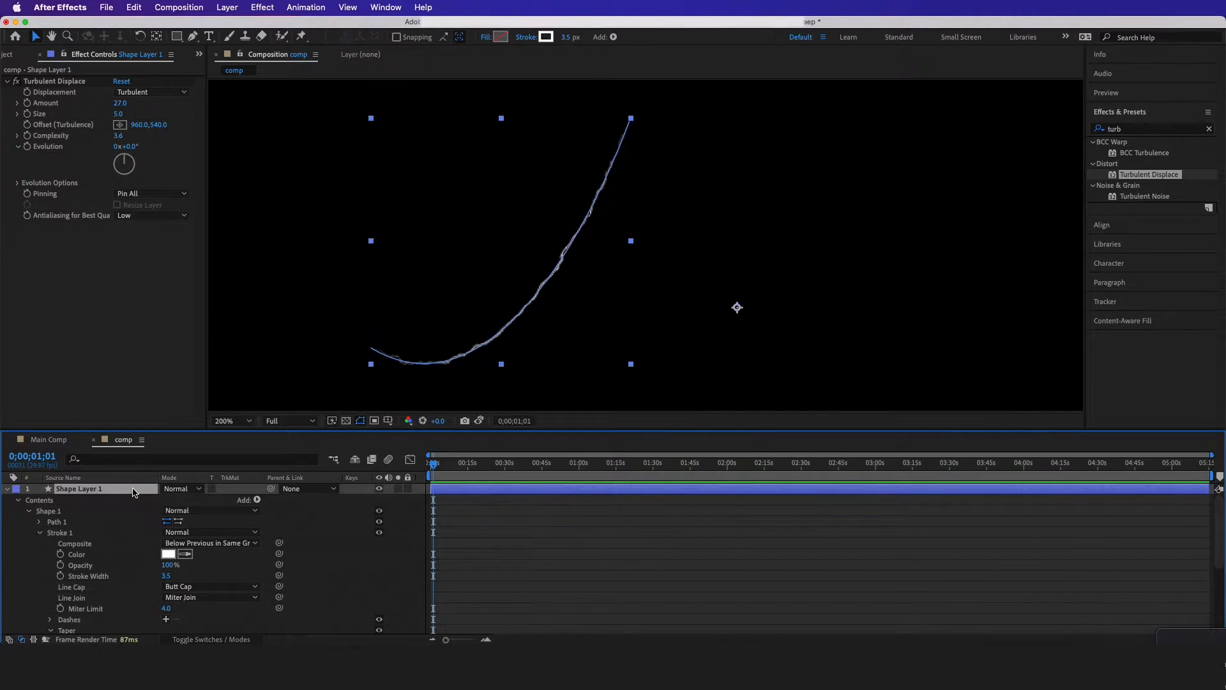
# Rename the shape layer as web 1
pyautogui.press('Return')
pyautogui.write('web 1')
pyautogui.press('Return')
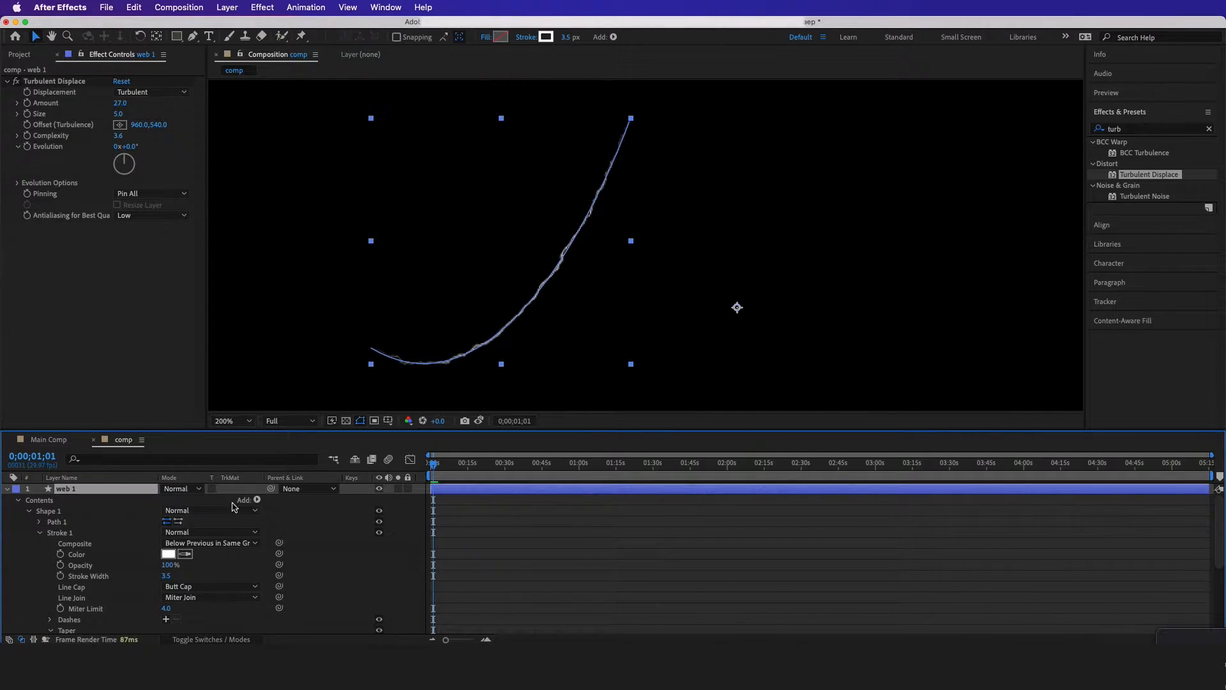
pyautogui.press('space')
pyautogui.press('space')
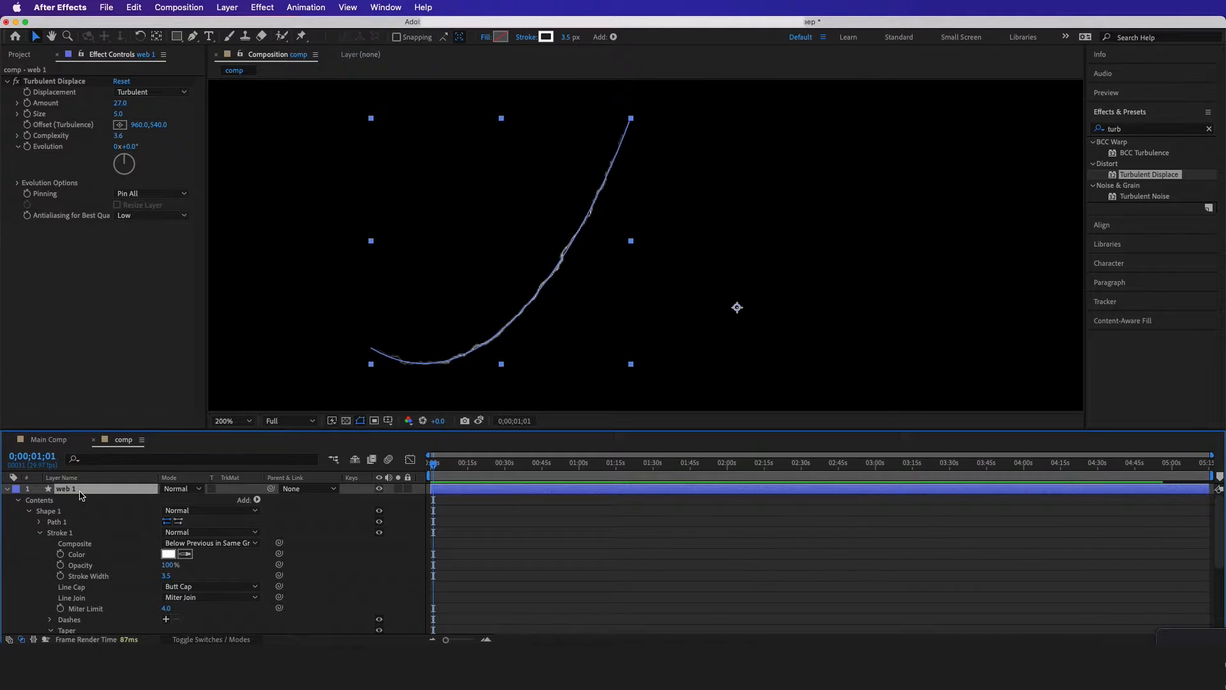
# Duplicate the web 1 strand repeatedly up to web 7 and reshape each copy so the strands fan out from a shared point
pyautogui.press(',')
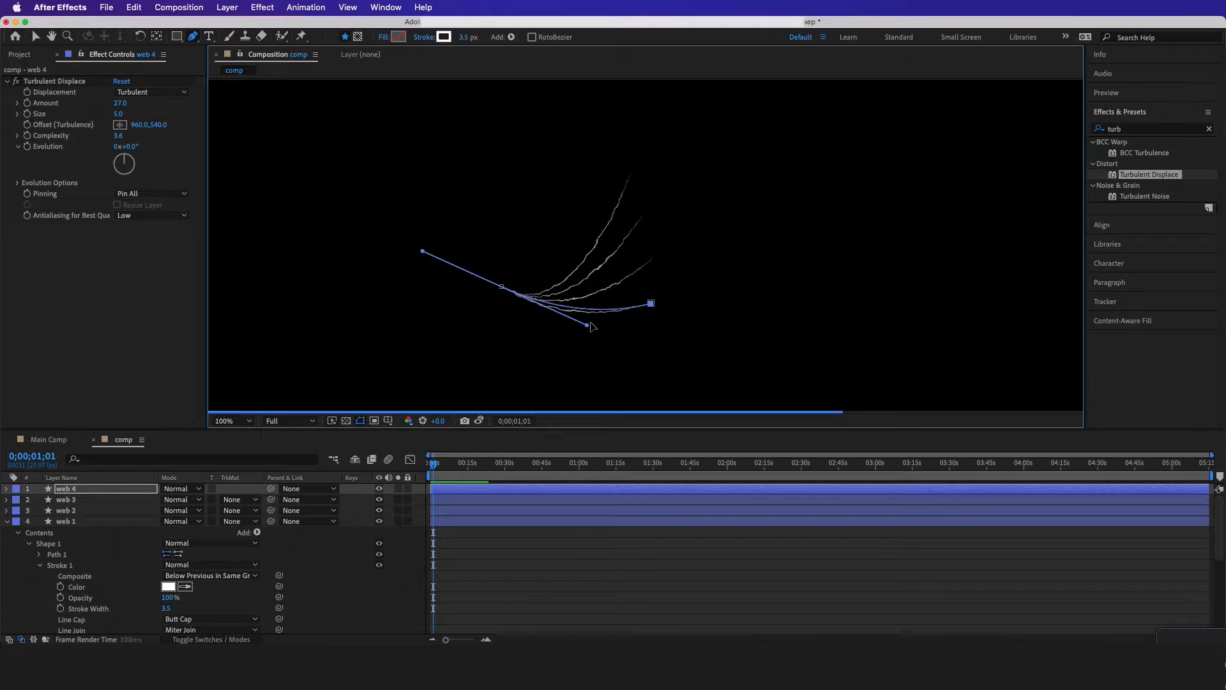
pyautogui.moveTo(594, 328); pyautogui.dragTo(593, 323)
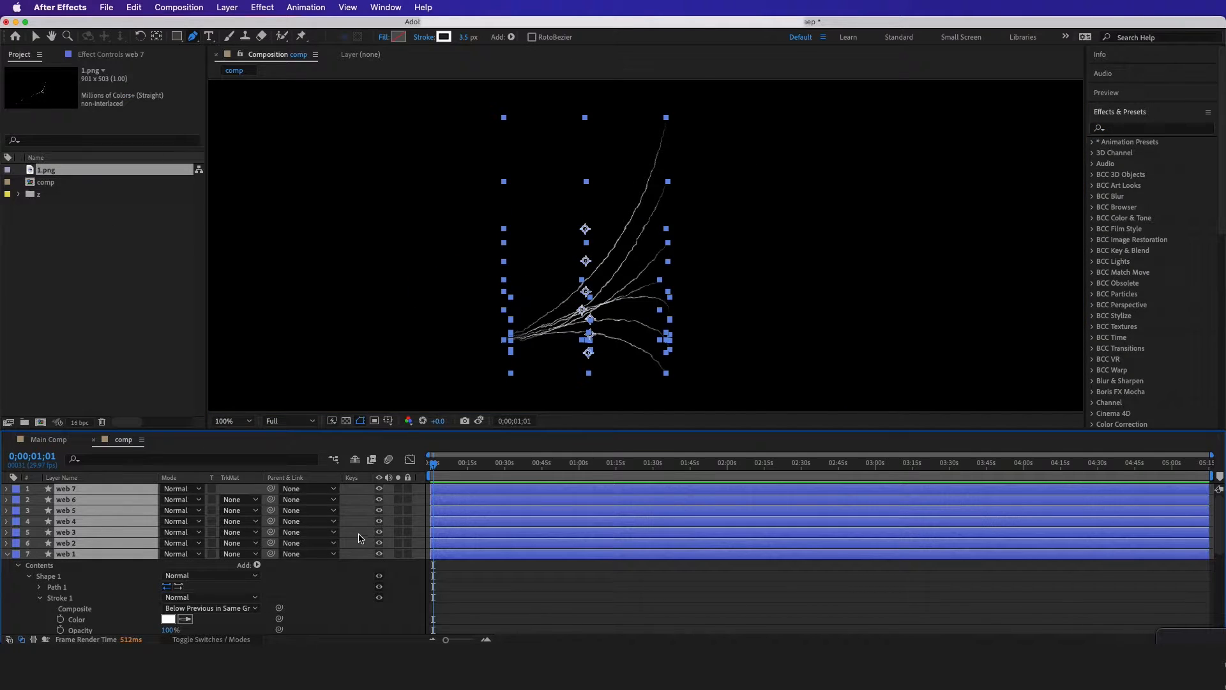
pyautogui.click(102, 489)
pyautogui.hotkey('ctrl', 'd')
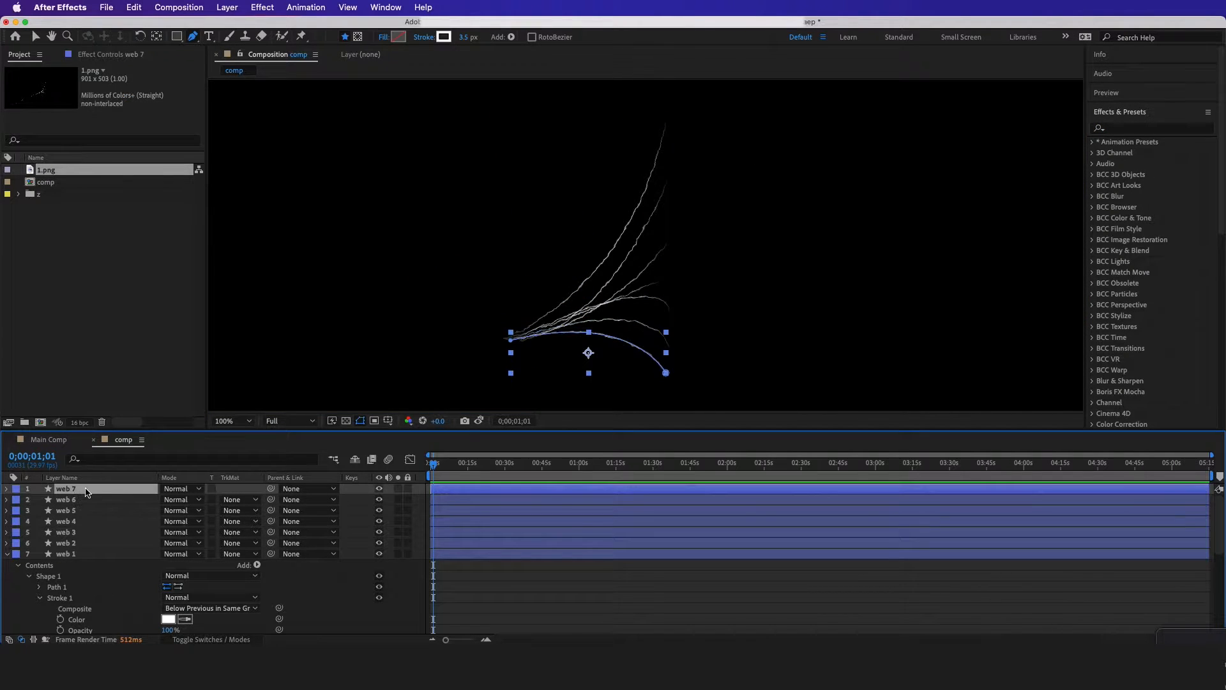
# Rename the newest duplicate of web 7 as Main Web
pyautogui.press('Return')
pyautogui.write('Main Web')
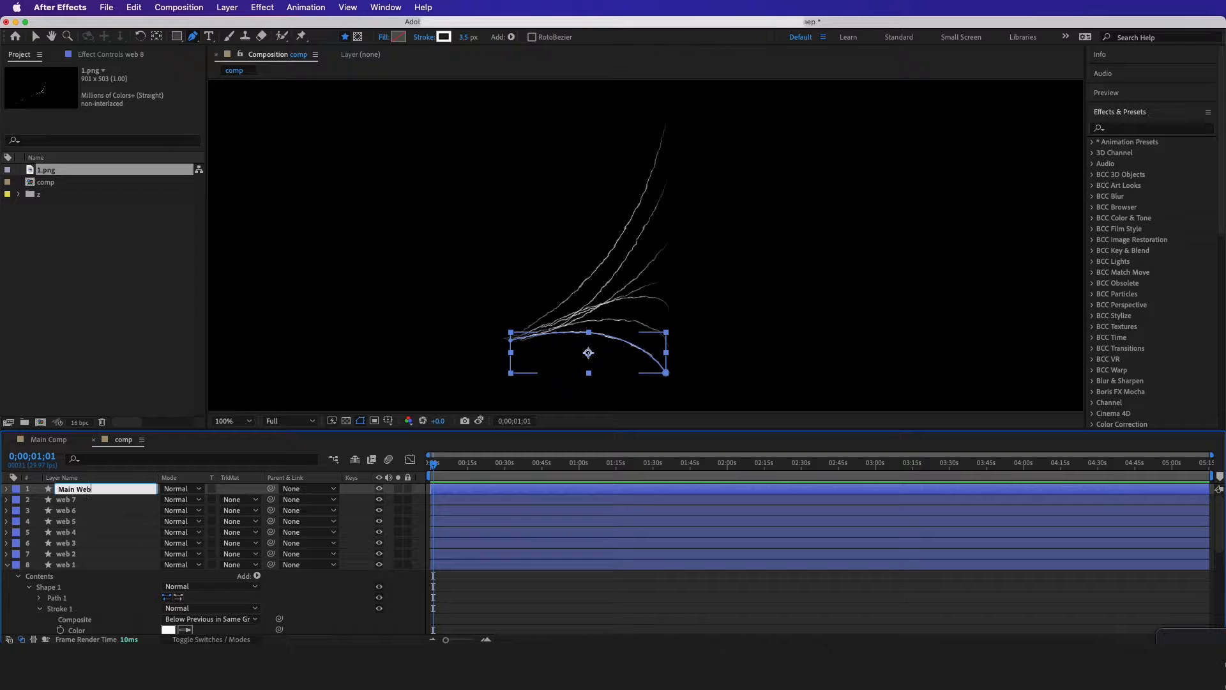
pyautogui.press('Return')
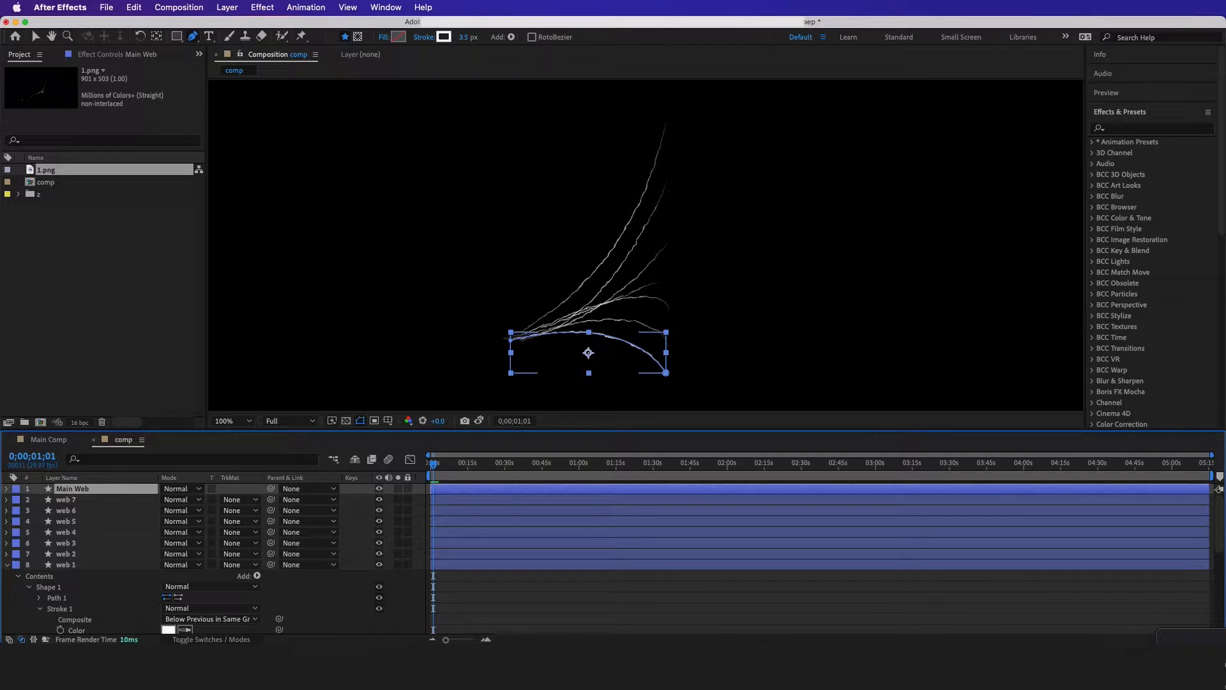
# Reshape the Main Web path into a long straight strand from the fan's origin to the composition's lower-left corner
pyautogui.scroll(-2, 565, 297)
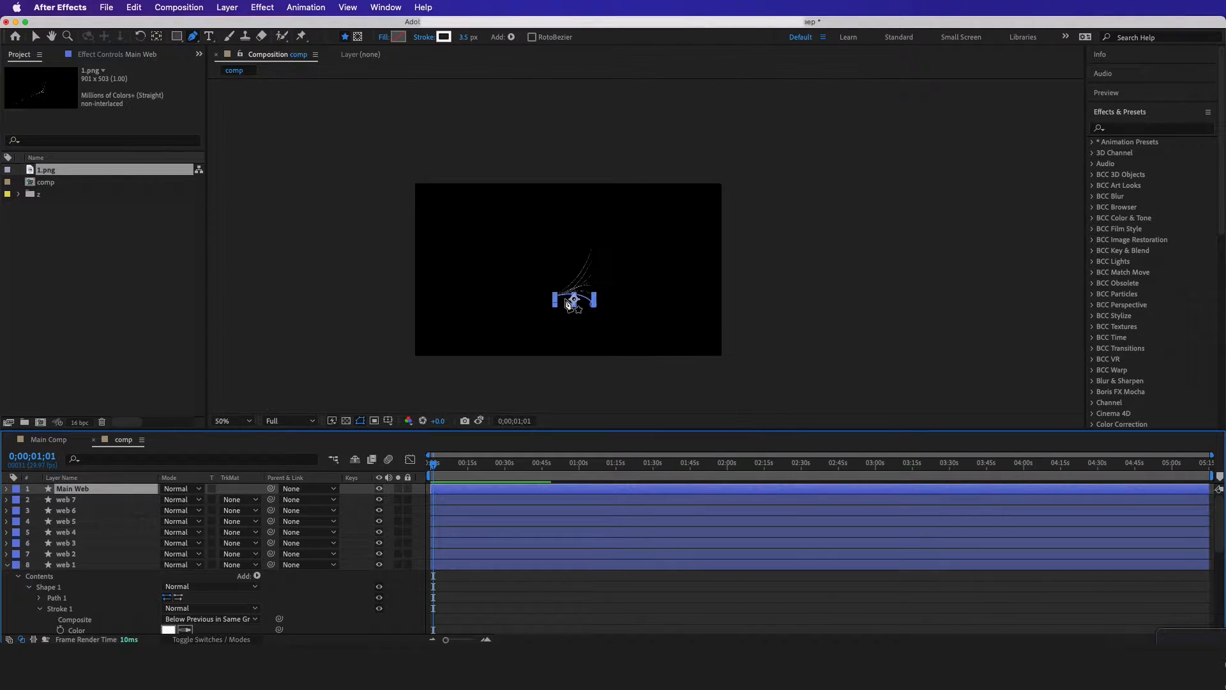
pyautogui.scroll(2, 565, 302)
pyautogui.moveTo(623, 306); pyautogui.dragTo(246, 426)
pyautogui.moveTo(606, 275); pyautogui.dragTo(495, 317)
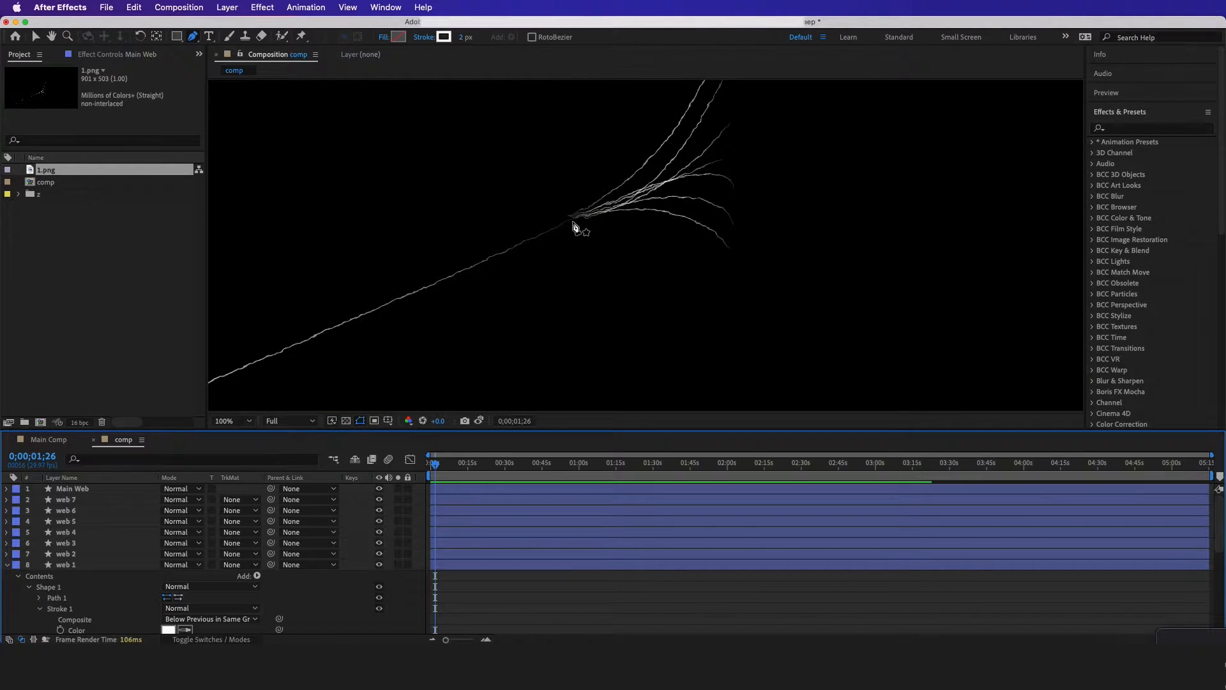
# Set the taper End Length of the Main Web stroke to 10%
pyautogui.click(29, 490)
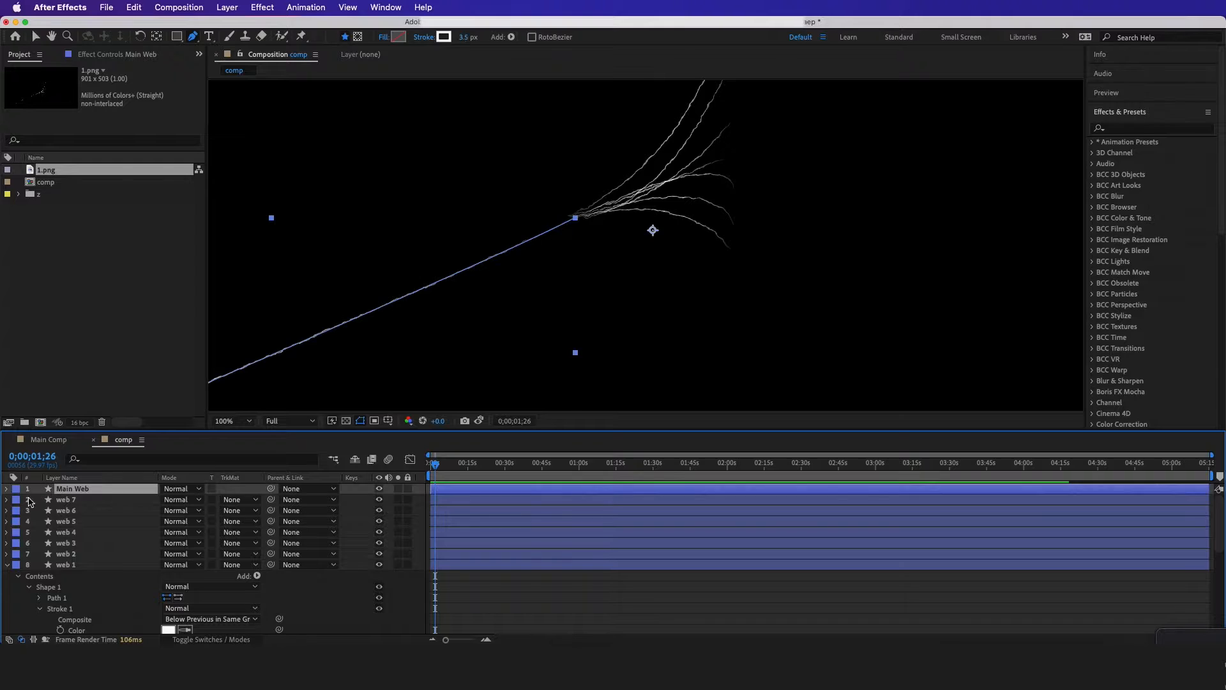
pyautogui.click(7, 489)
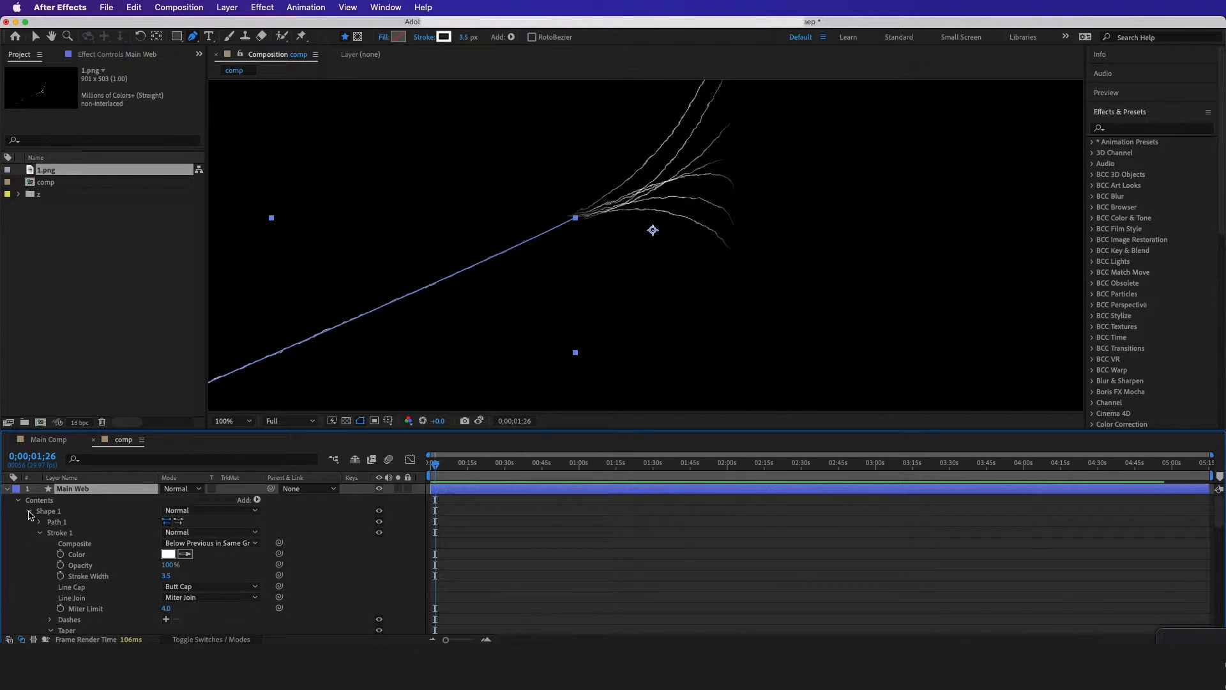
pyautogui.click(38, 511)
pyautogui.click(49, 532)
pyautogui.scroll(-5, 55, 534)
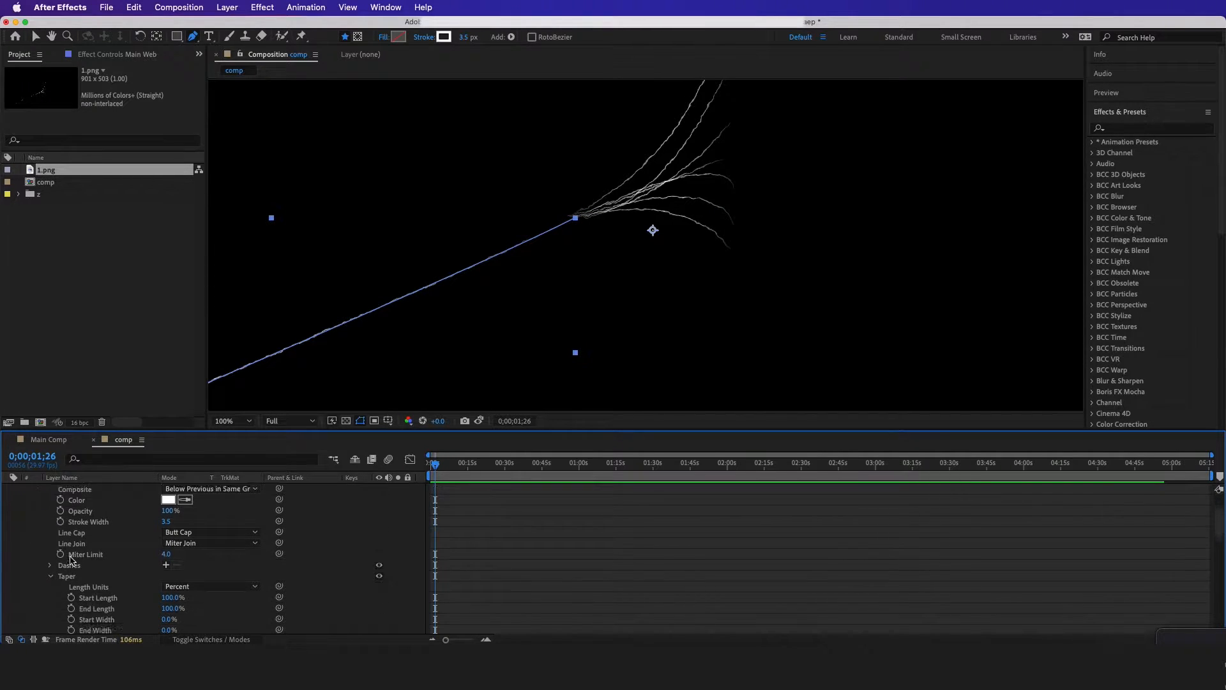
pyautogui.scroll(-3, 70, 561)
pyautogui.click(75, 546)
pyautogui.scroll(-2, 76, 549)
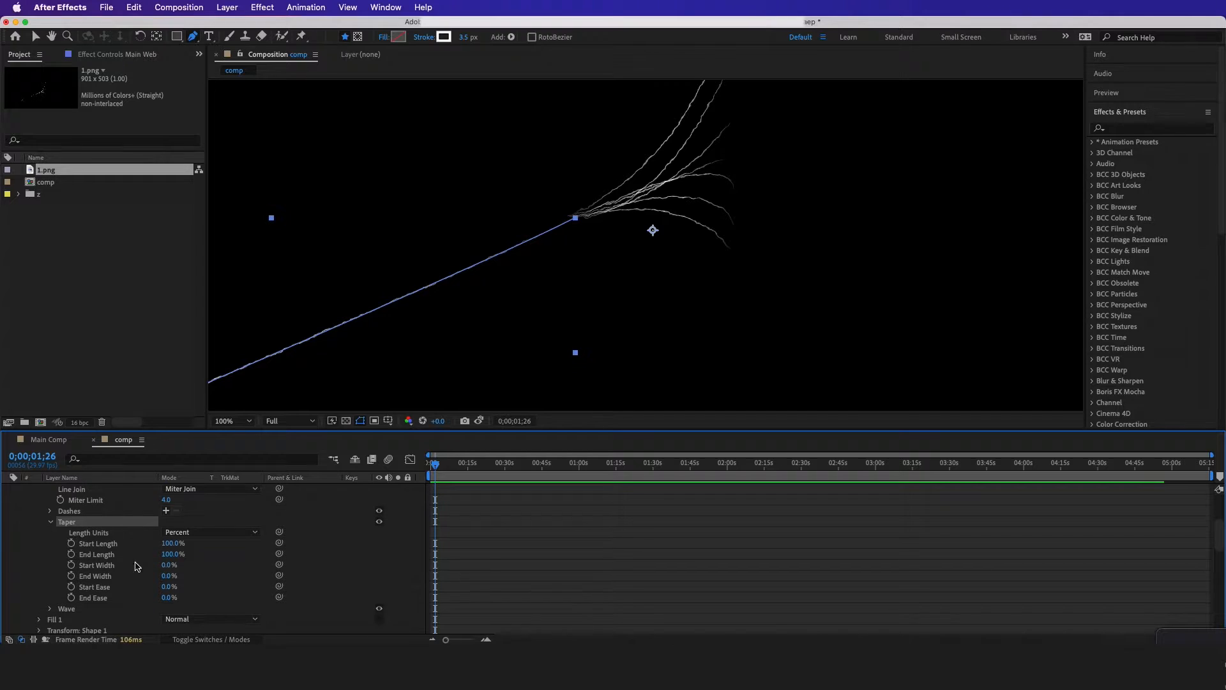
pyautogui.click(174, 554)
pyautogui.click(217, 564)
pyautogui.click(171, 555)
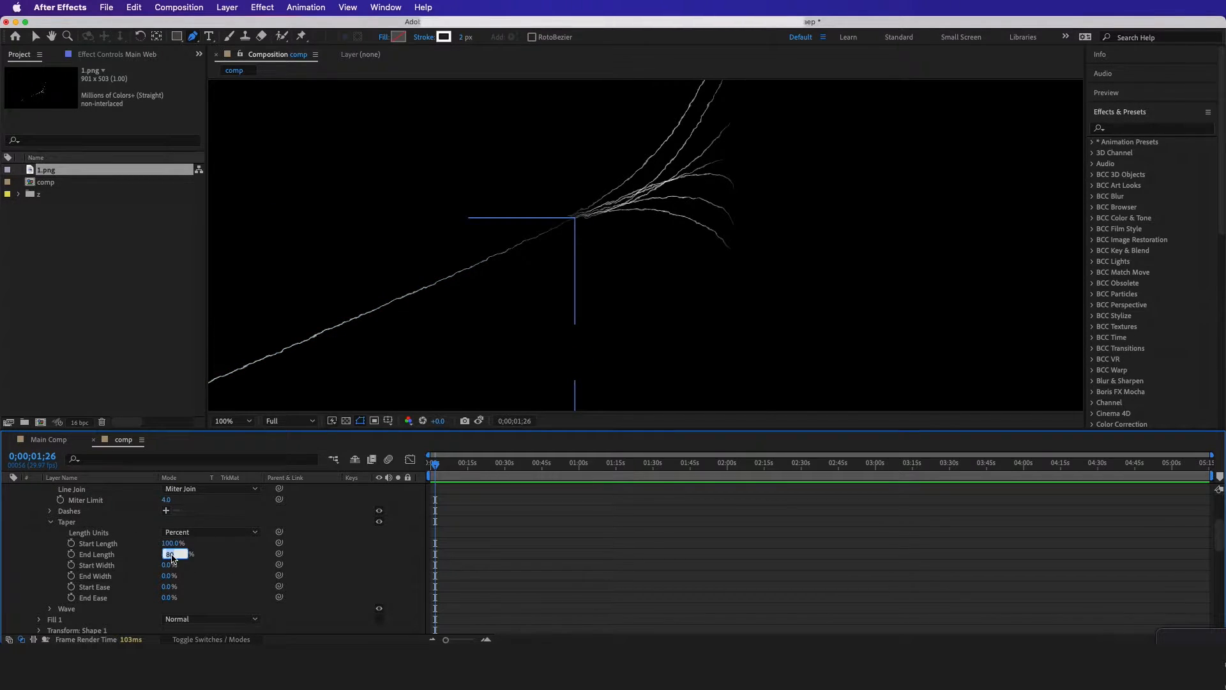
pyautogui.click(222, 567)
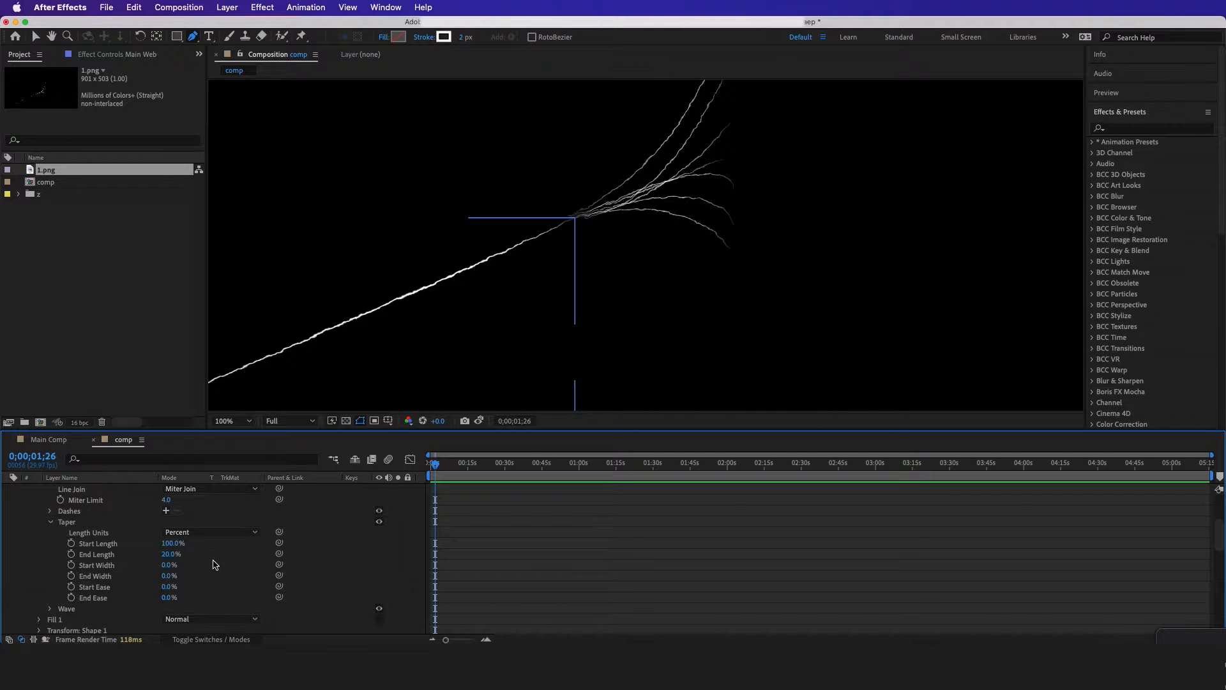
pyautogui.click(171, 554)
pyautogui.write('10')
pyautogui.click(222, 558)
pyautogui.scroll(5, 115, 522)
# Set the Main Web layer's stroke width to 2 px
pyautogui.click(91, 490)
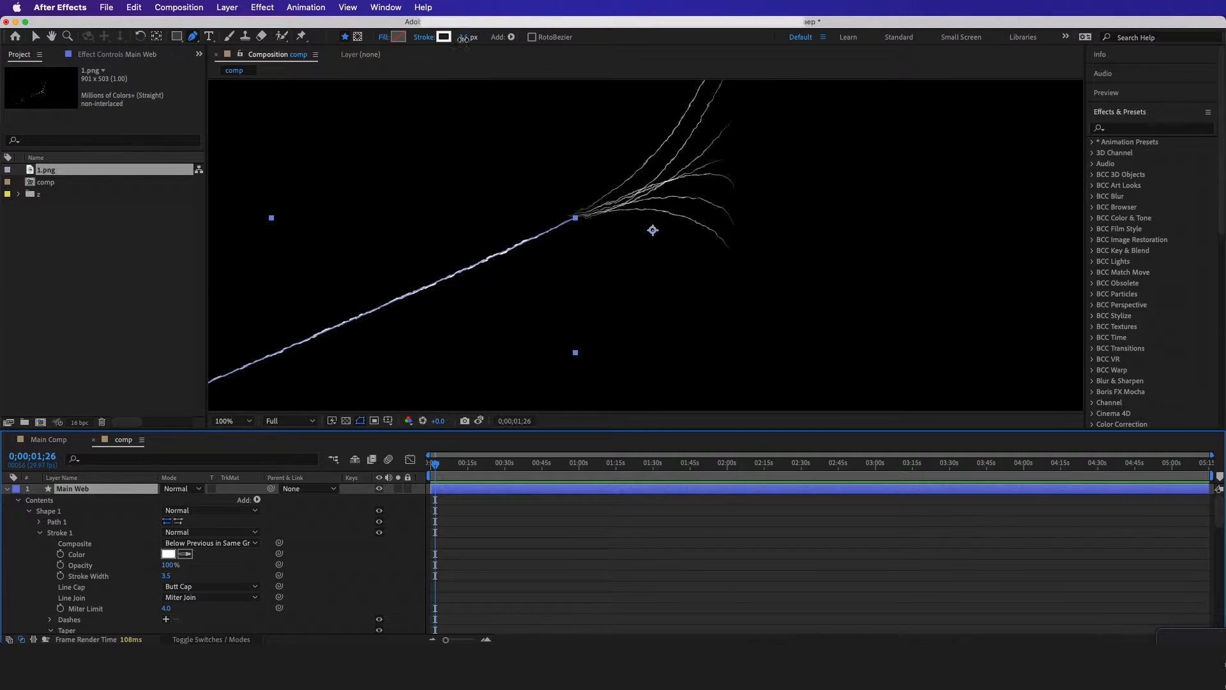
pyautogui.click(463, 38)
pyautogui.write('2')
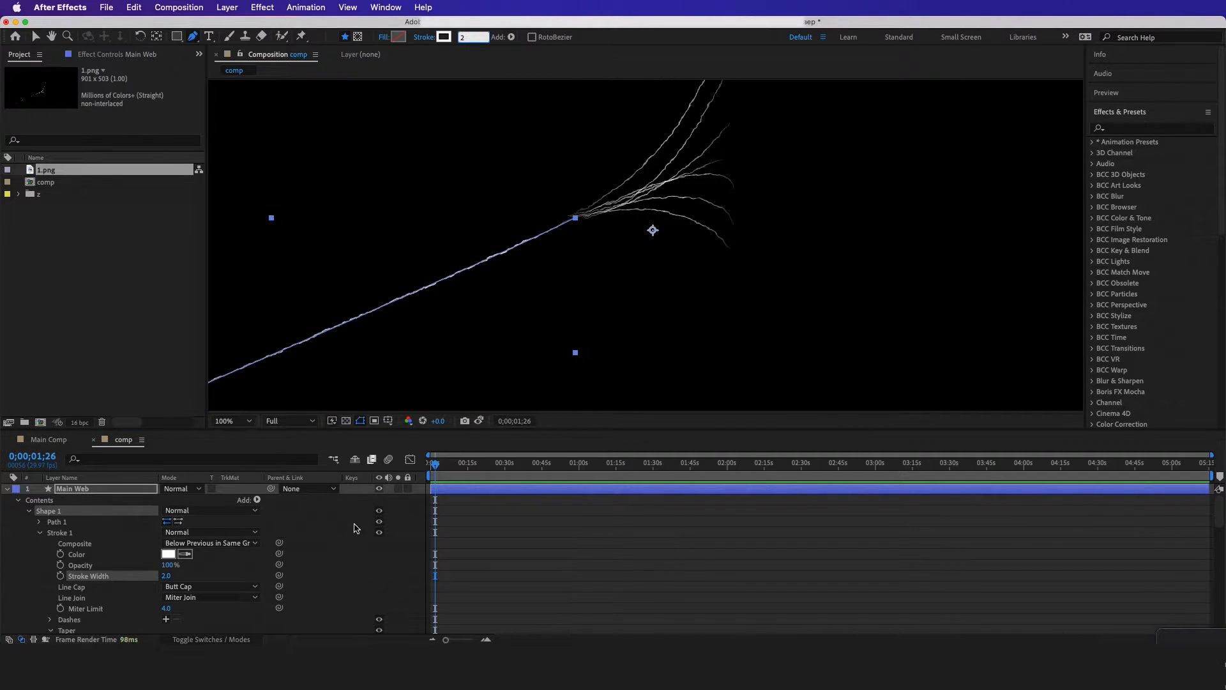
pyautogui.click(356, 527)
# Bring the brick image wall-4774127_960_720.jpg into the project and place it in the composition above Main Web
pyautogui.press(',')
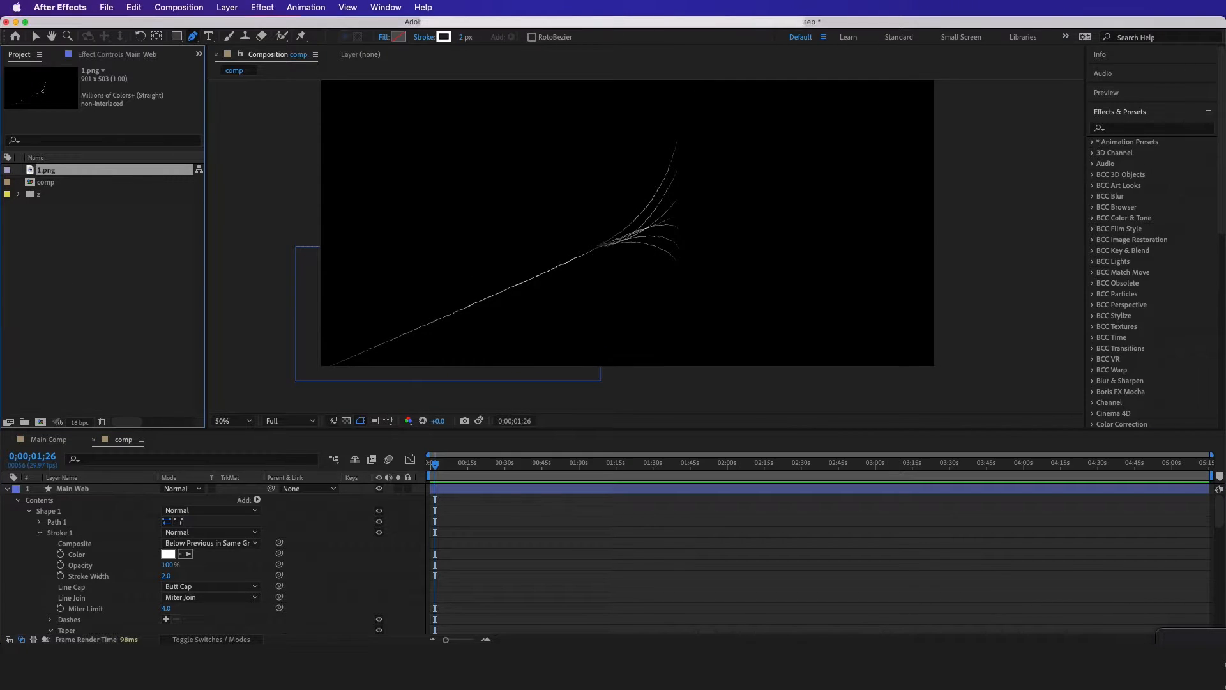
pyautogui.click(164, 270)
pyautogui.moveTo(412, 216); pyautogui.dragTo(479, 361)
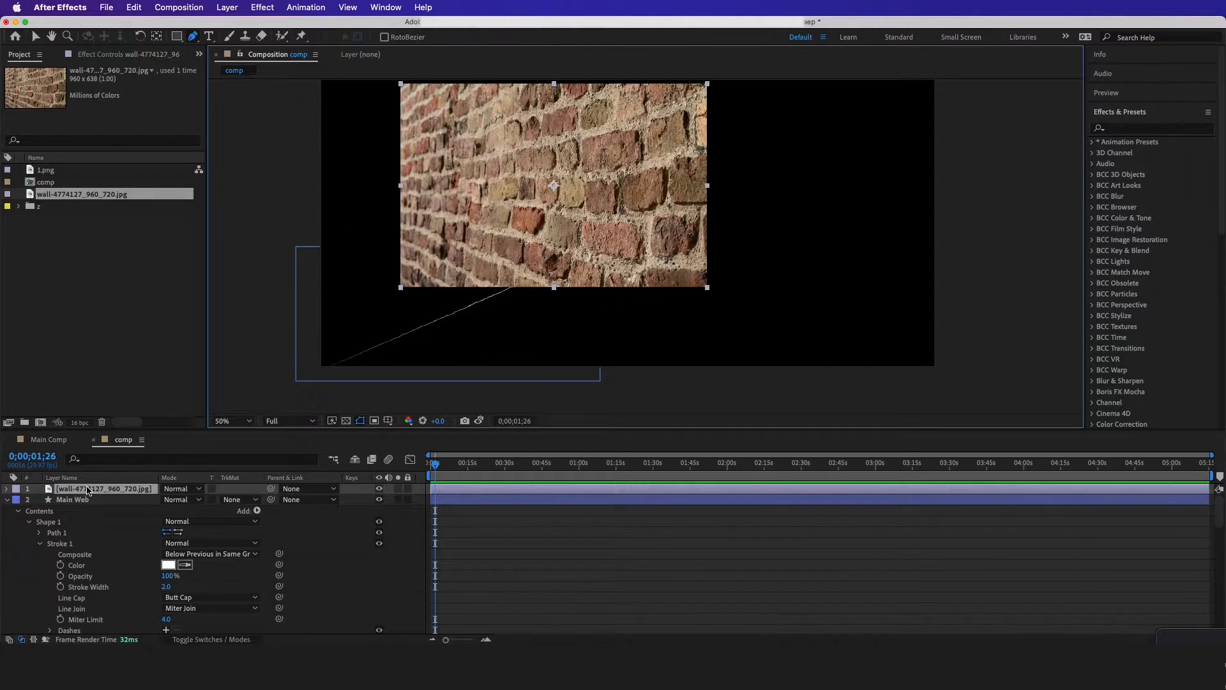
# Move the brick wall layer beneath all the web layers, scaled to fill the composition's width, and collapse Main Web's properties
pyautogui.moveTo(89, 493); pyautogui.dragTo(90, 554)
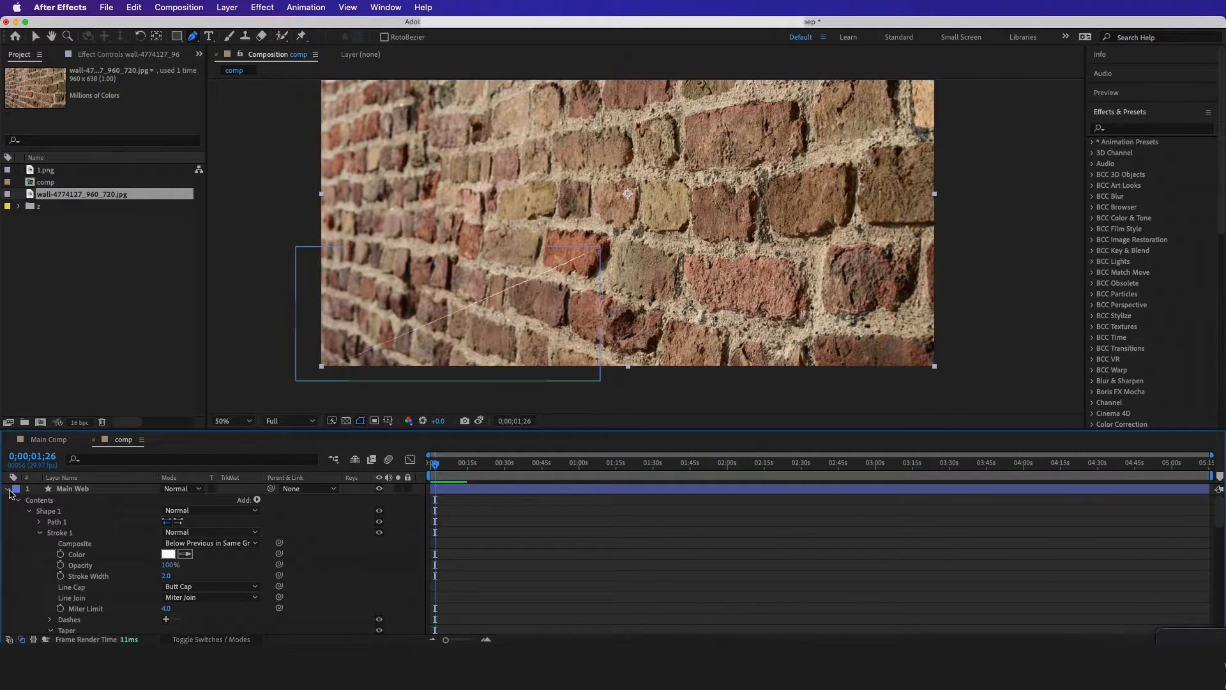
pyautogui.click(8, 490)
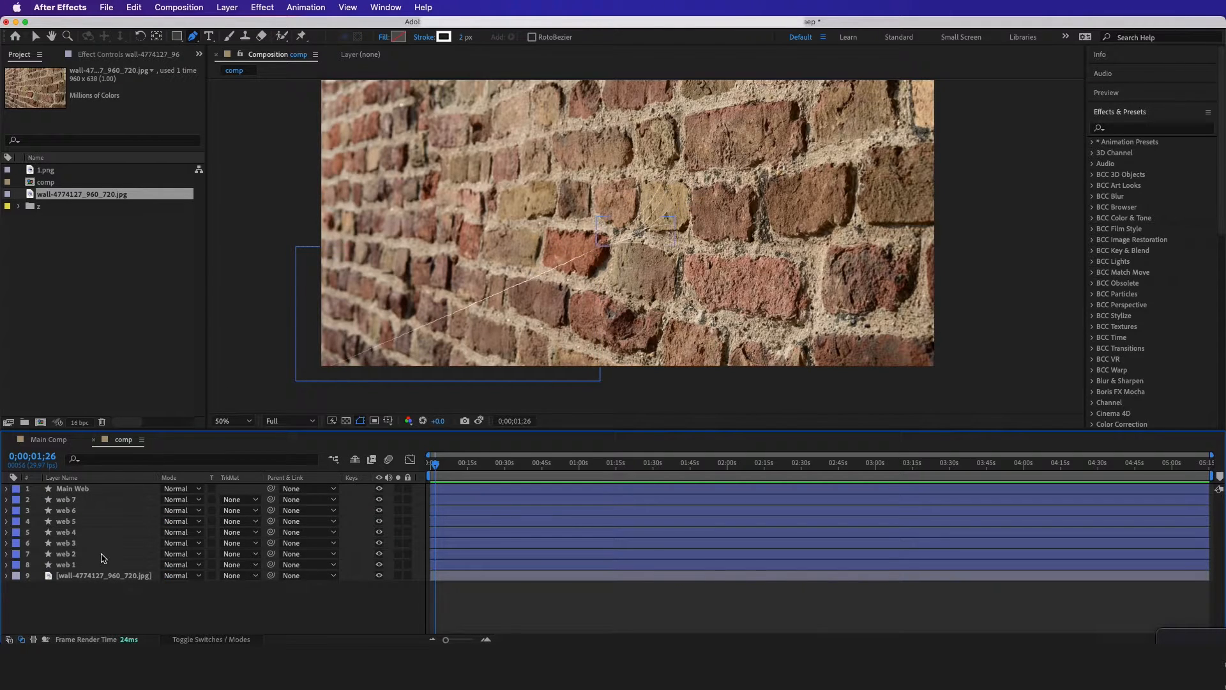
# Apply the Curves effect to the brick wall layer and pull the RGB curve's midpoint down to darken the image
pyautogui.click(92, 577)
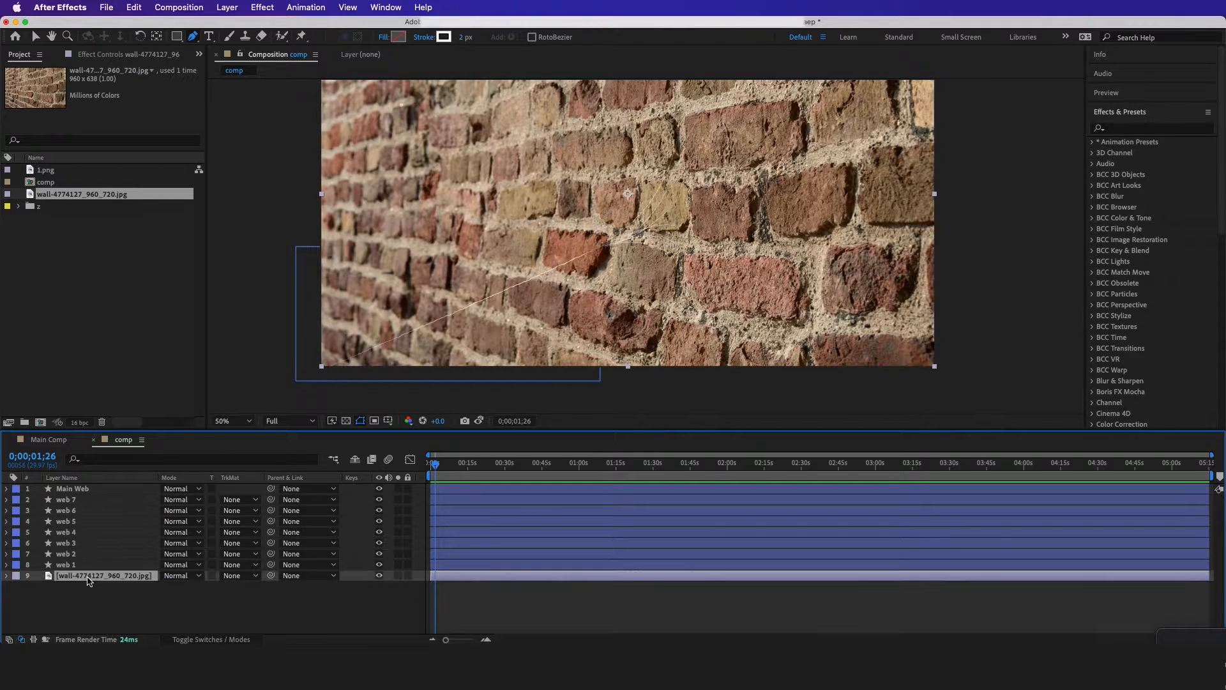
pyautogui.click(1145, 130)
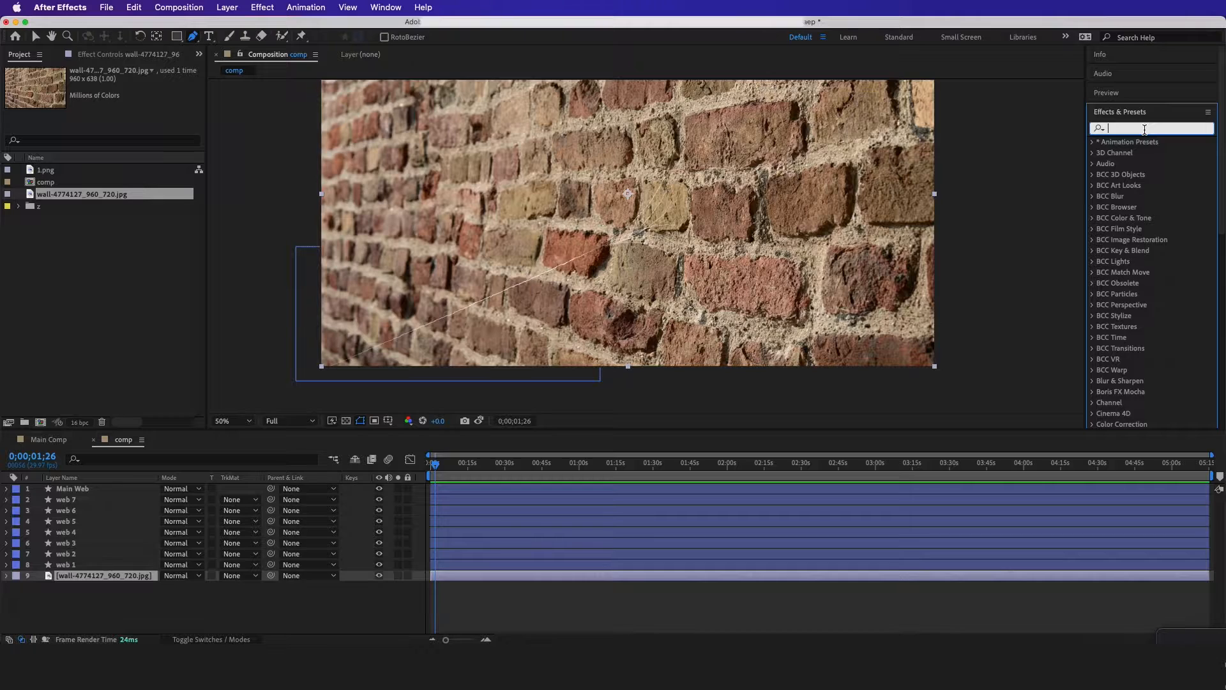
pyautogui.write('t')
pyautogui.press('BackSpace')
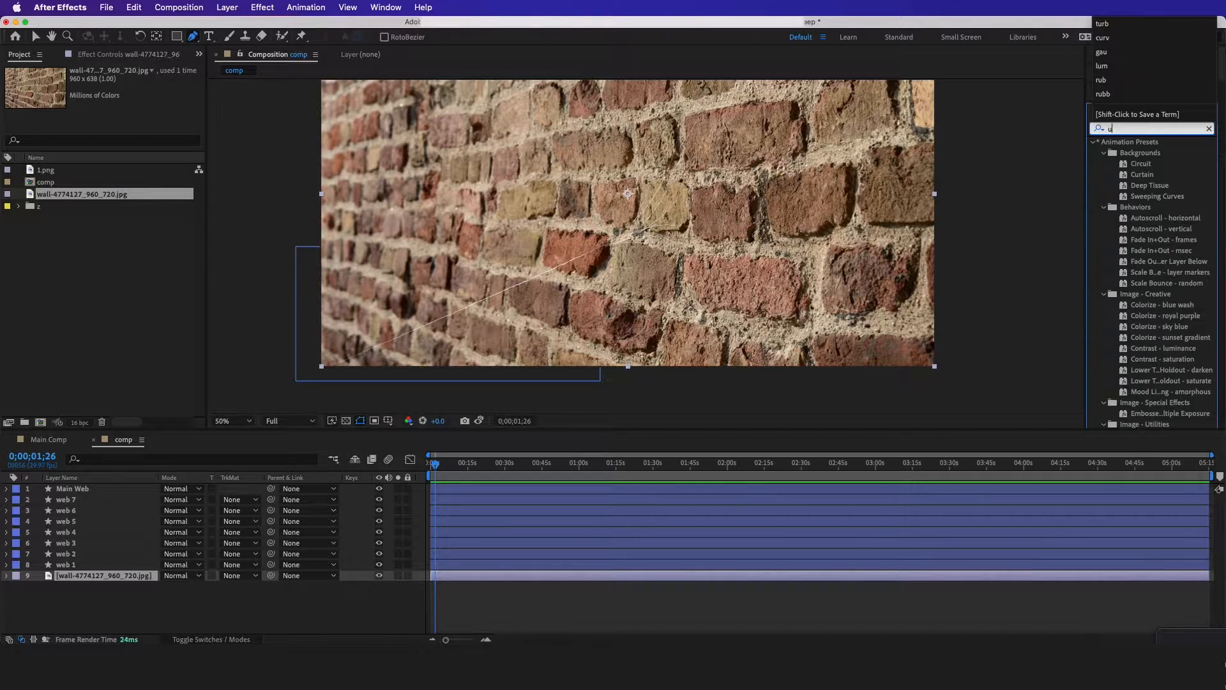
pyautogui.write('curv')
pyautogui.moveTo(1142, 185); pyautogui.dragTo(128, 577)
pyautogui.press('v')
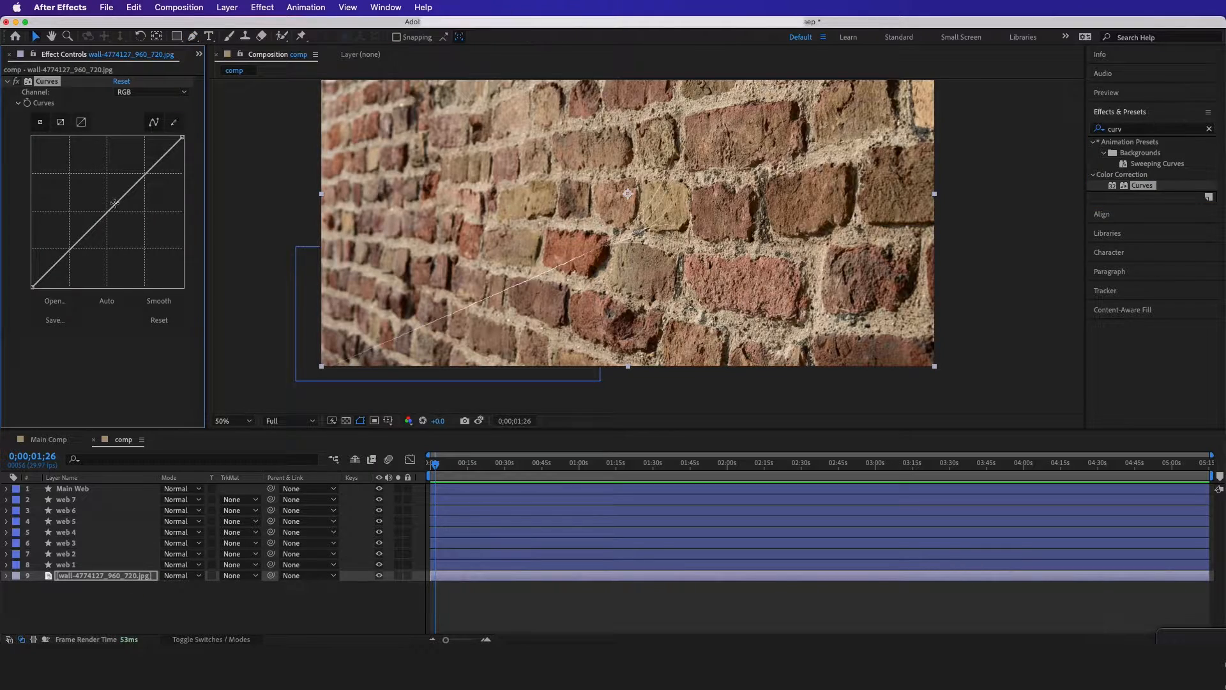
pyautogui.moveTo(115, 205); pyautogui.dragTo(124, 224)
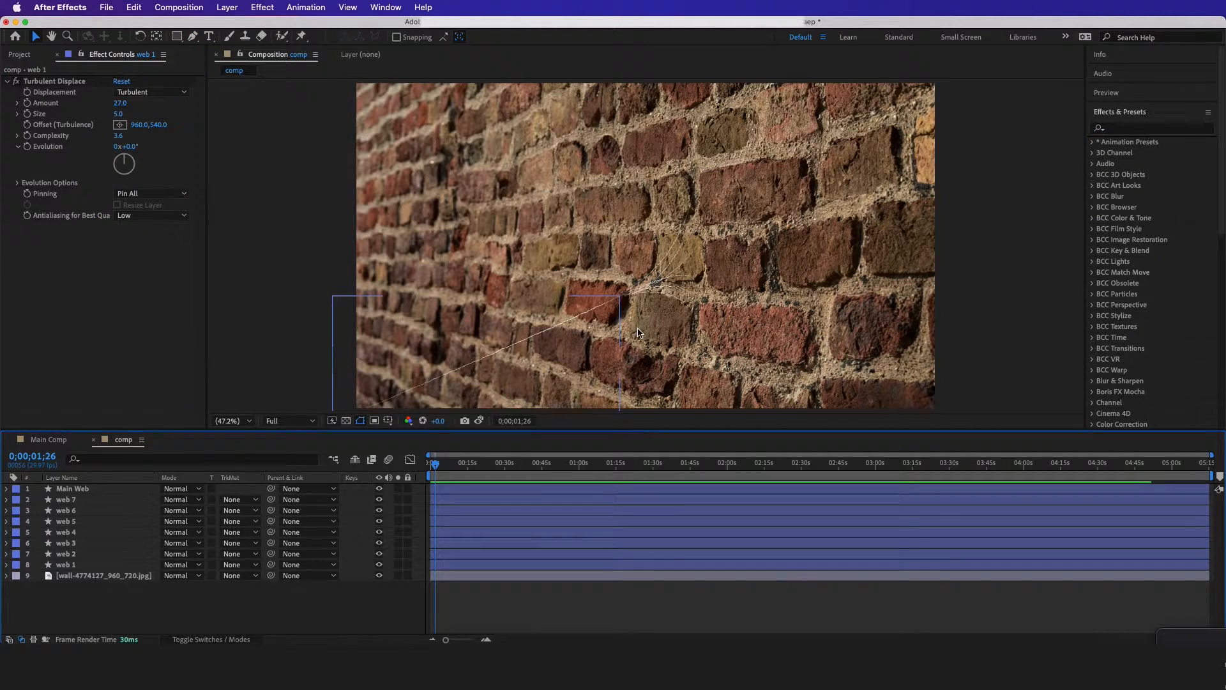
# Solo the web 1 layer and place Puppet Position pins at the strand's upper tip and at its origin end
pyautogui.scroll(3, 639, 333)
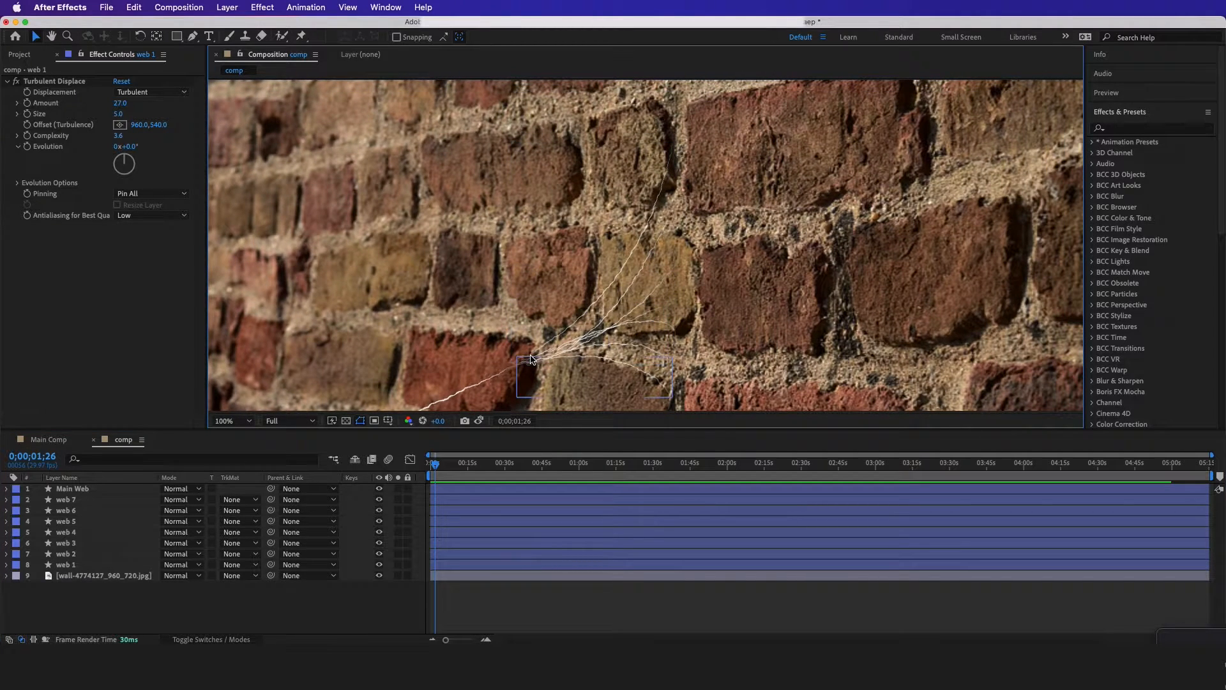
pyautogui.click(301, 37)
pyautogui.click(74, 566)
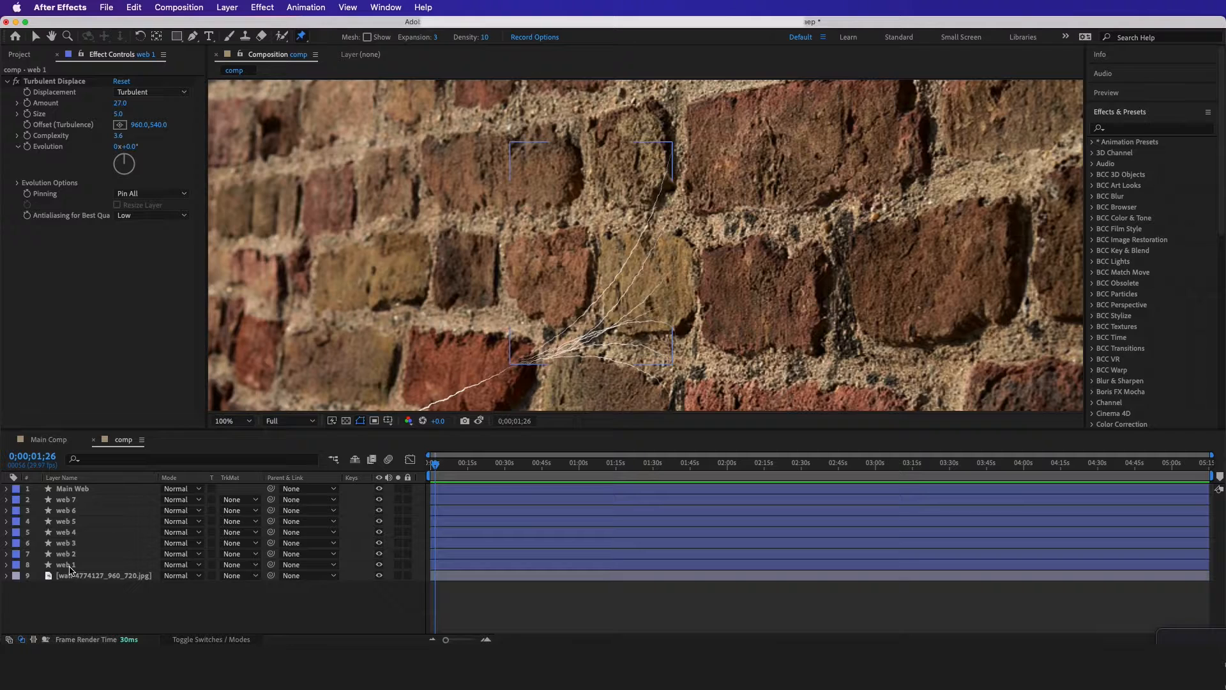
pyautogui.click(70, 565)
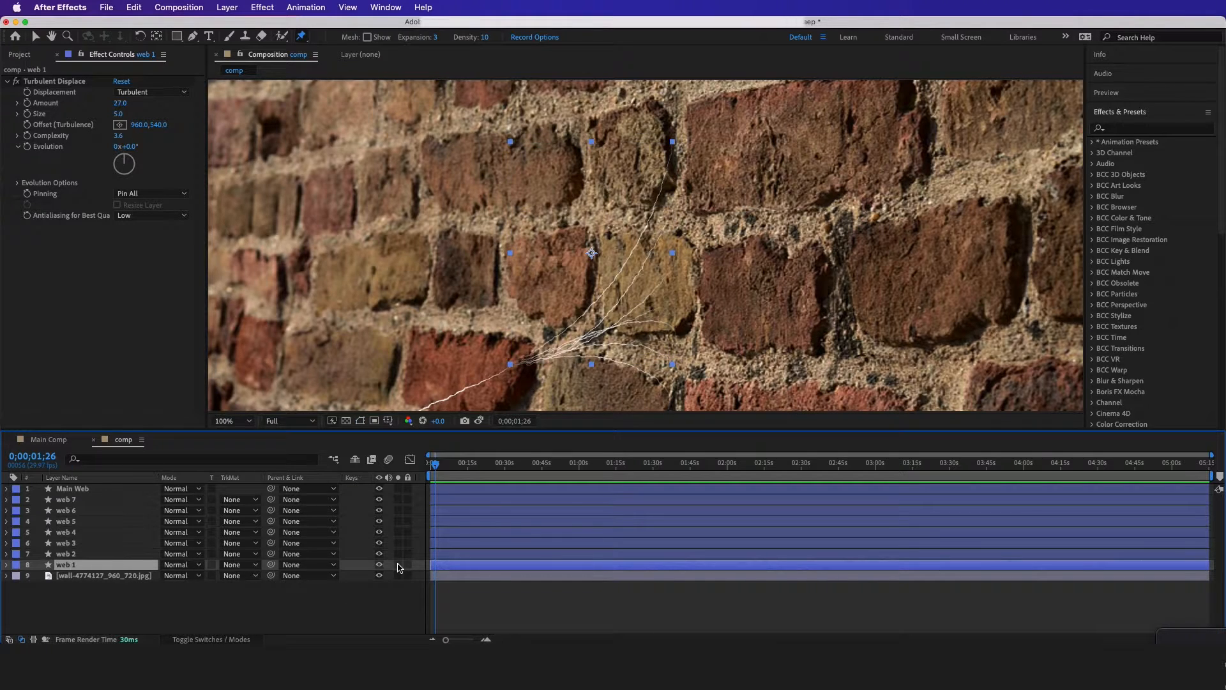
pyautogui.click(398, 565)
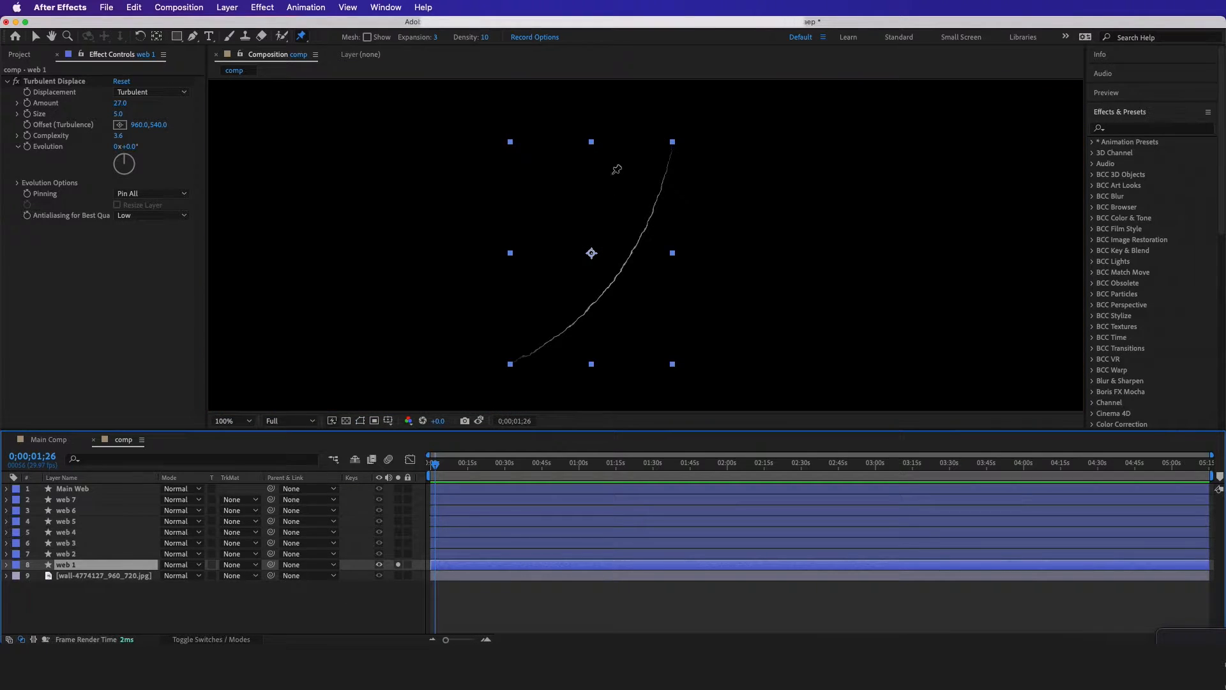
pyautogui.click(675, 143)
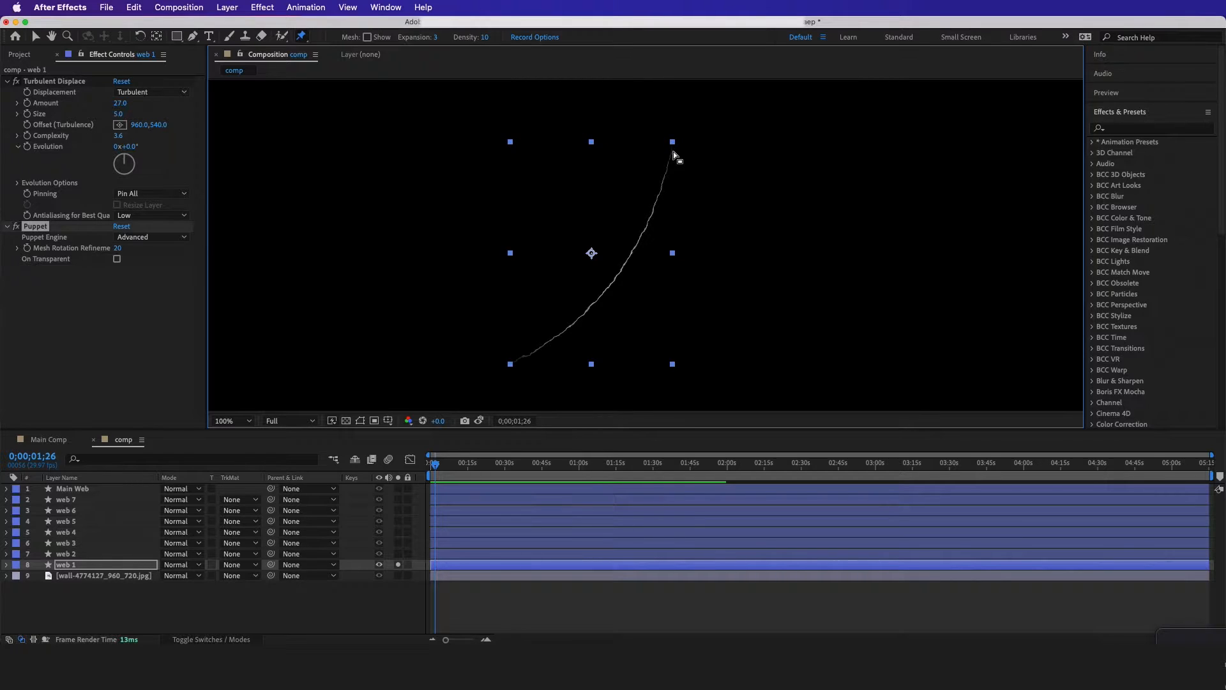
pyautogui.click(669, 152)
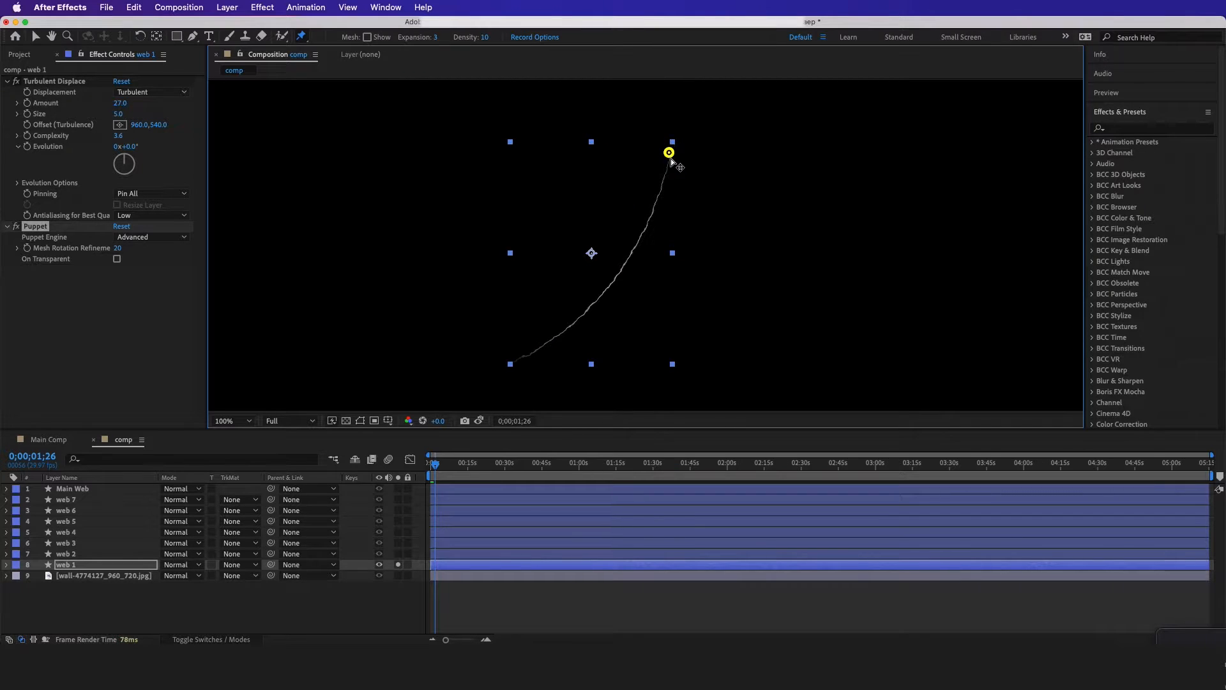
pyautogui.click(512, 359)
pyautogui.moveTo(512, 360)
pyautogui.mouseDown()
pyautogui.moveTo(515, 282)
pyautogui.moveTo(534, 378)
pyautogui.moveTo(511, 383)
pyautogui.moveTo(454, 313)
pyautogui.moveTo(513, 361)
pyautogui.mouseUp()
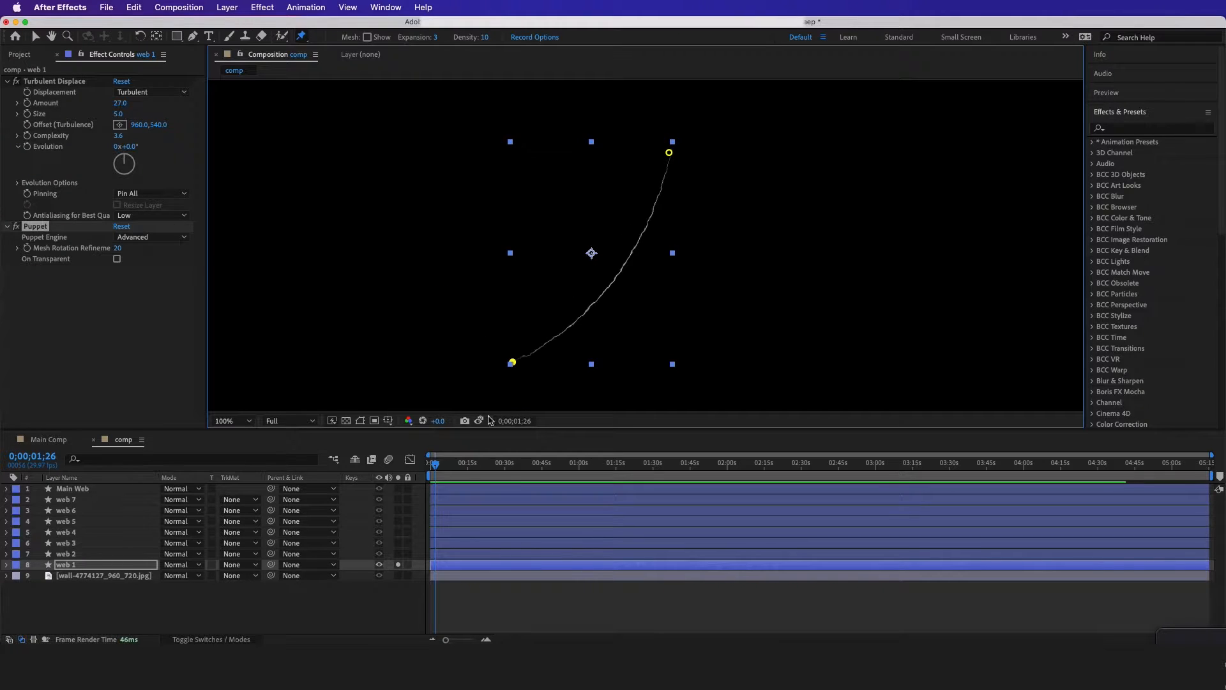
# Place Puppet Position pins at both ends of the web 2 through web 7 strands, soloing each layer in turn
pyautogui.click(398, 564)
pyautogui.click(398, 554)
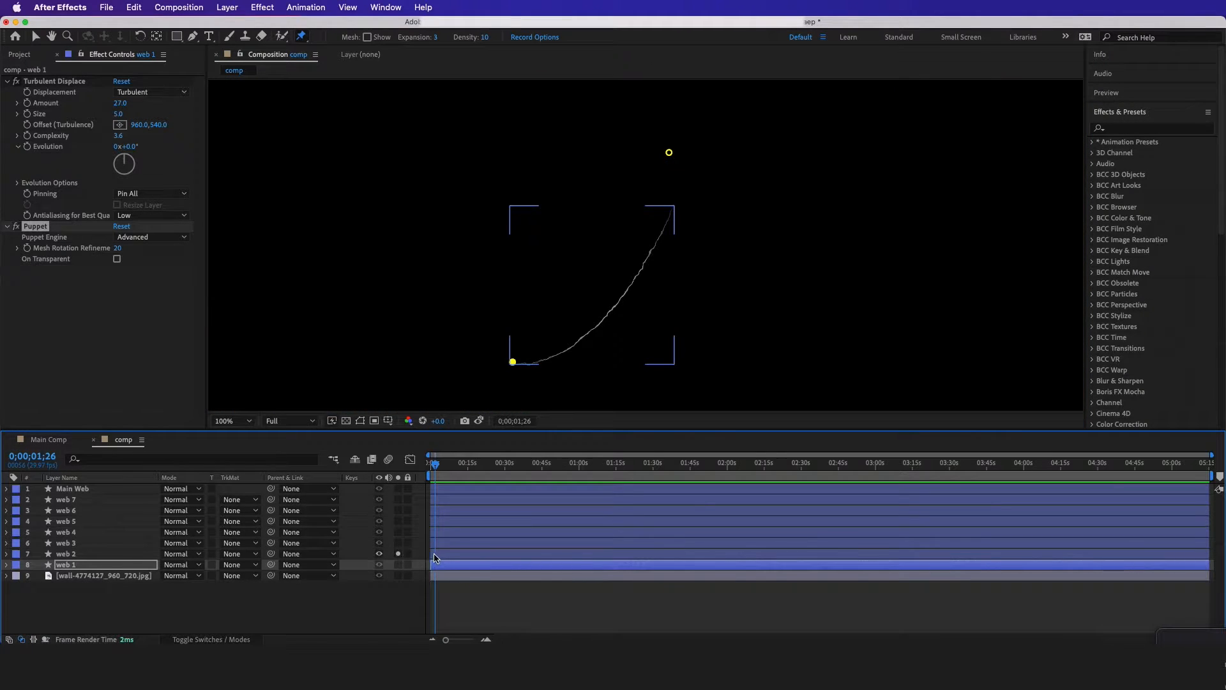
pyautogui.click(442, 553)
pyautogui.click(669, 211)
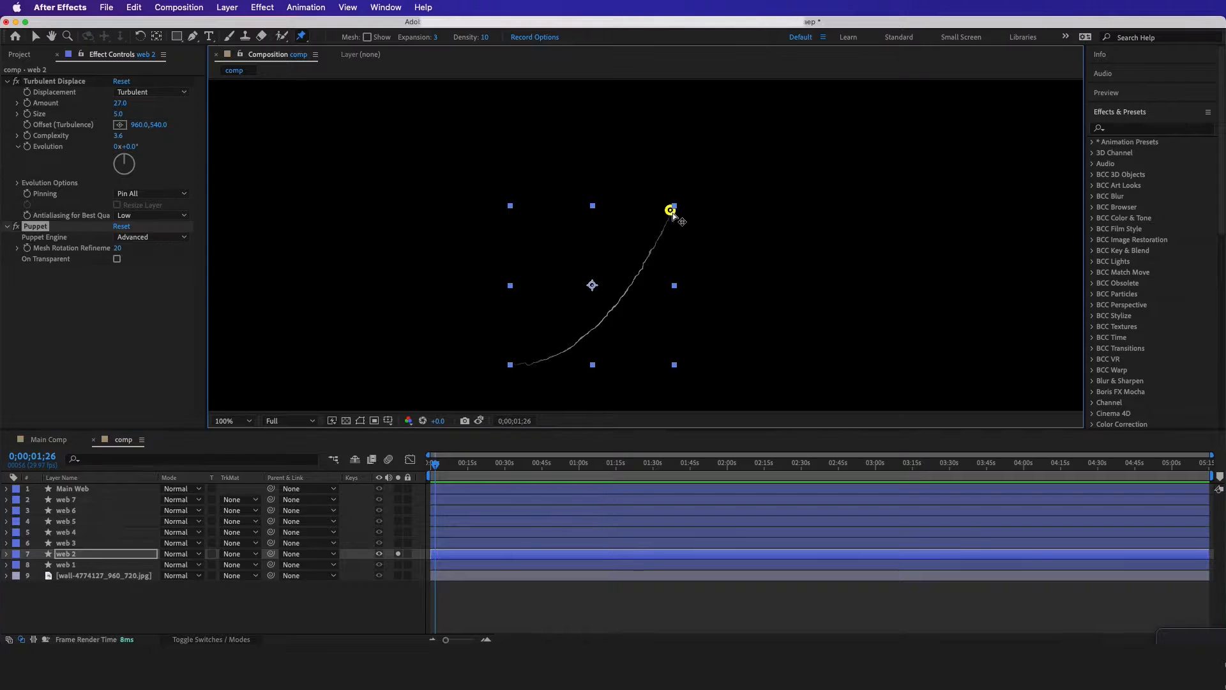
pyautogui.click(514, 364)
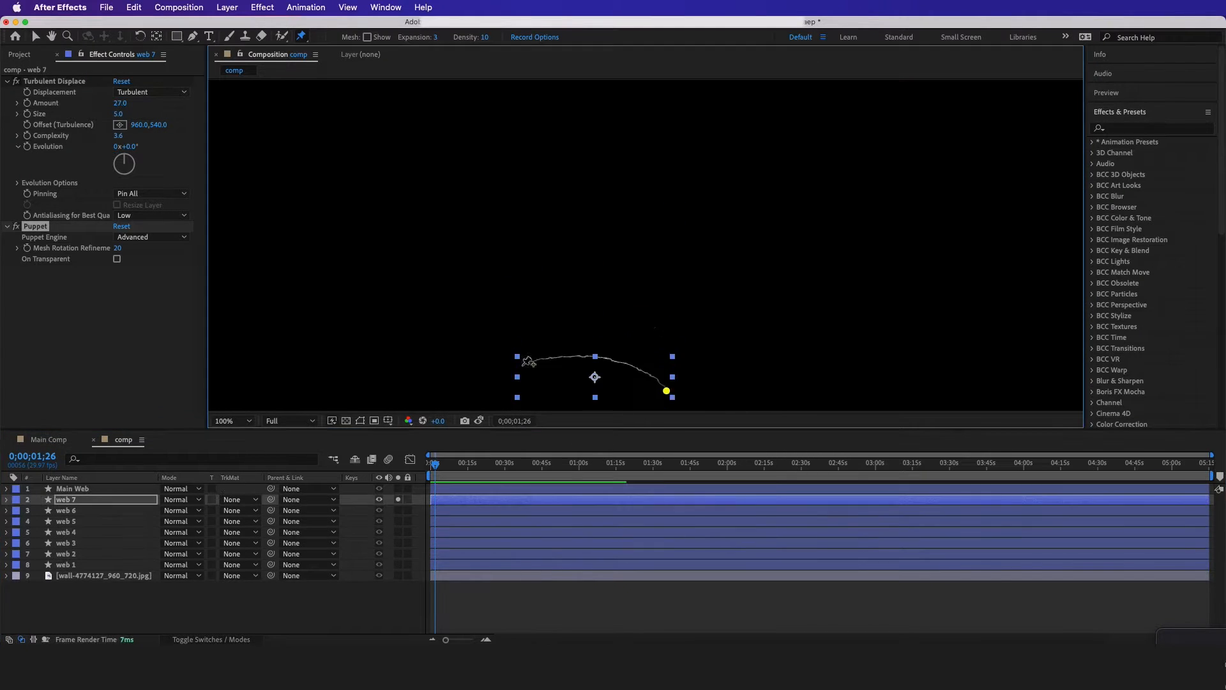
pyautogui.click(521, 364)
# Place Puppet Position pins at both ends of the Main Web strand, at the fan's origin and beyond the composition's lower-left corner
pyautogui.click(445, 488)
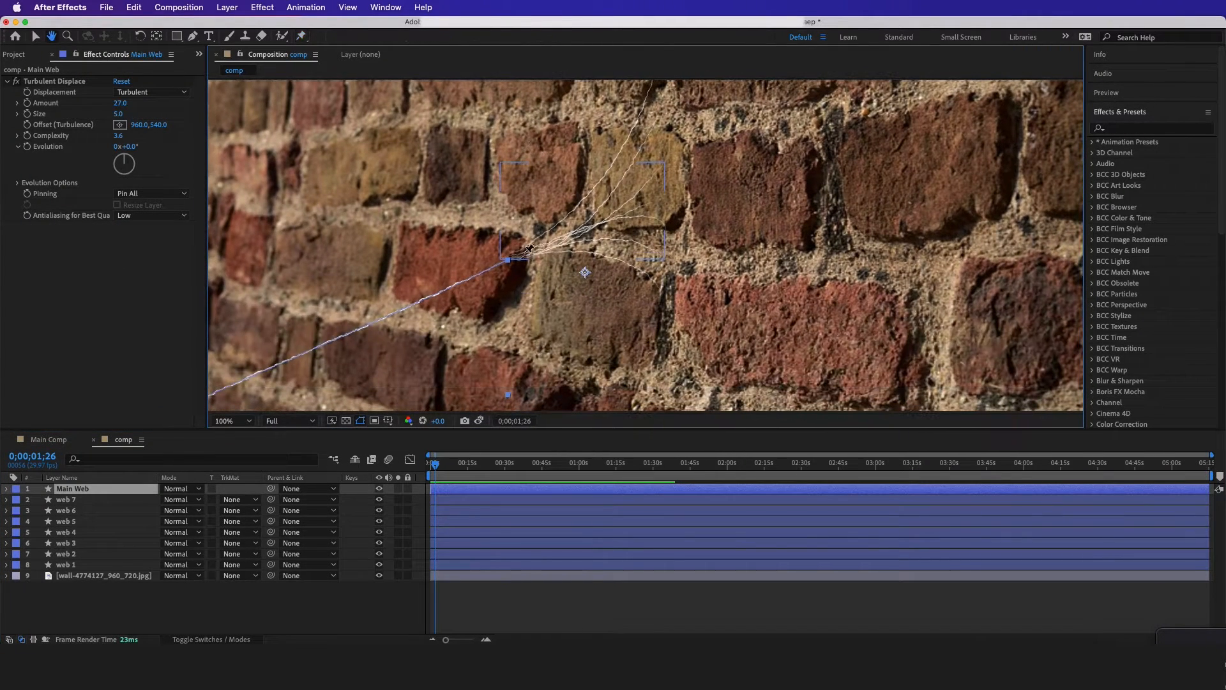
pyautogui.click(508, 258)
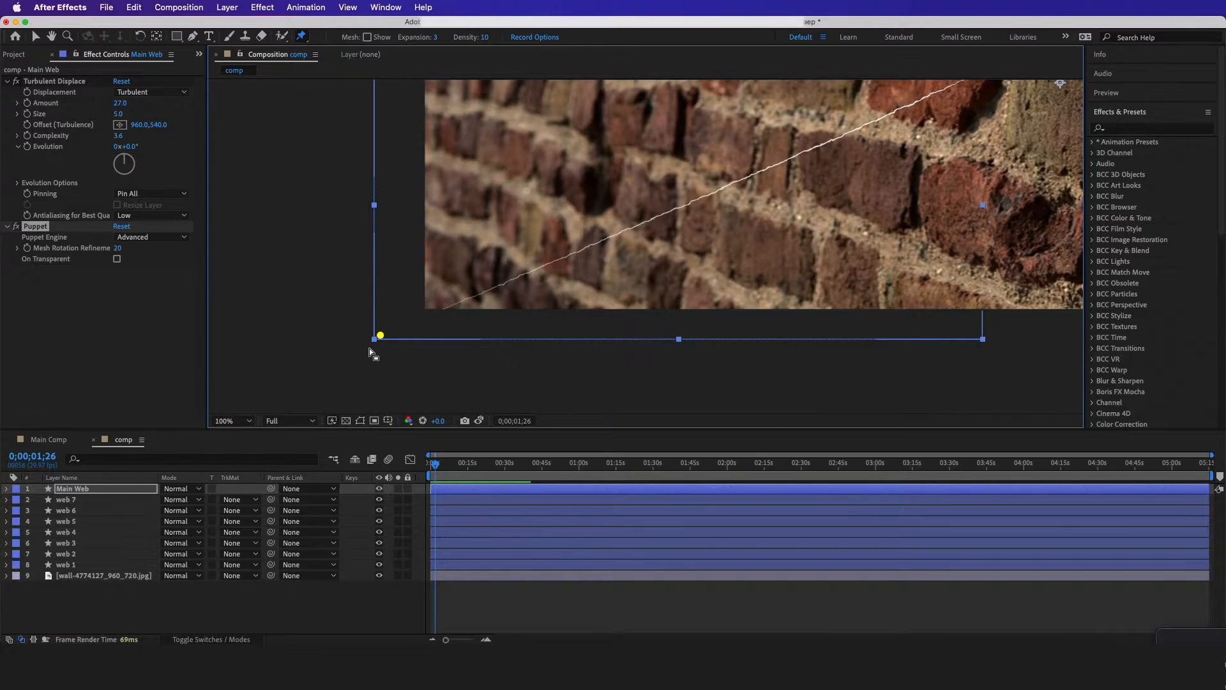
pyautogui.press('space')
pyautogui.moveTo(549, 237); pyautogui.dragTo(363, 317)
pyautogui.moveTo(601, 266); pyautogui.dragTo(441, 357)
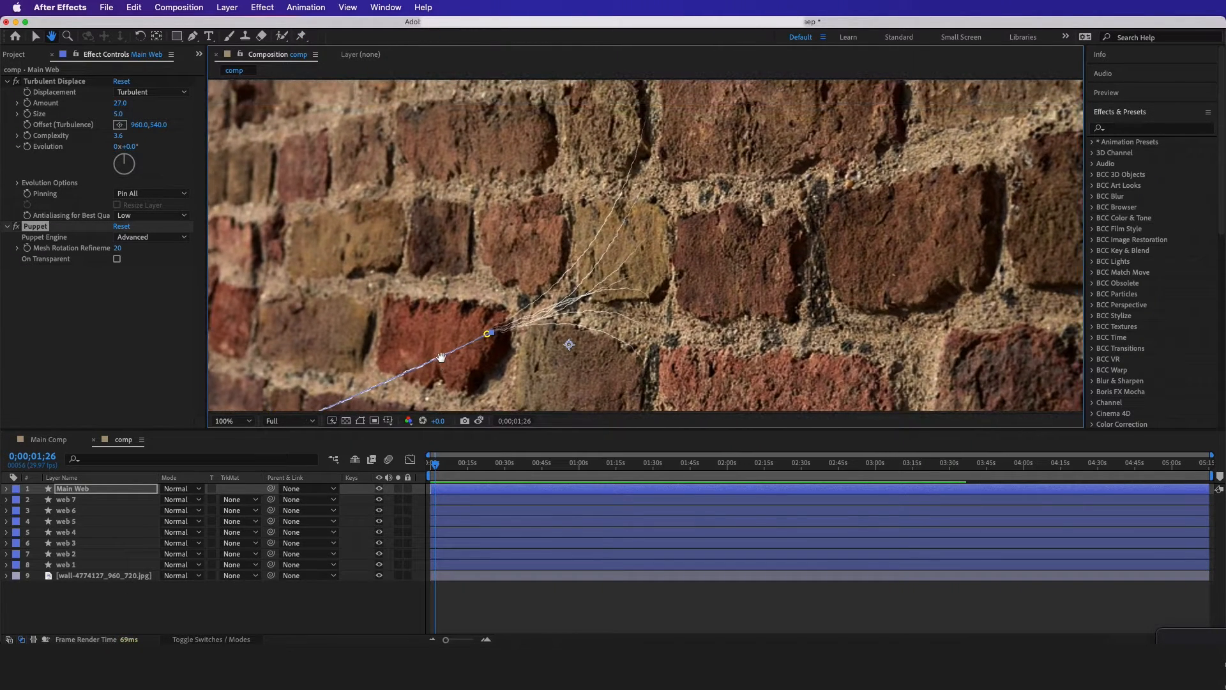
# Reveal web 1's puppet pins with their Position properties and identify which pin sits at the strands' shared origin
pyautogui.click(78, 567)
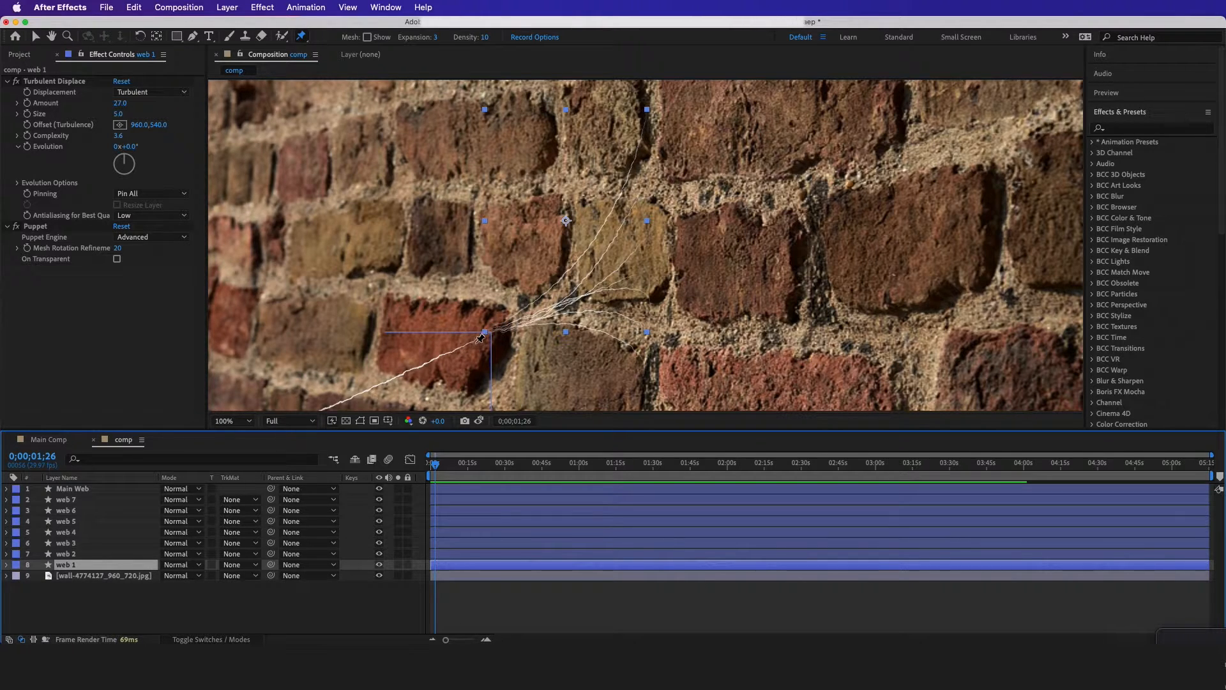
pyautogui.click(378, 565)
pyautogui.click(379, 564)
pyautogui.click(86, 554)
pyautogui.click(87, 566)
pyautogui.press('u')
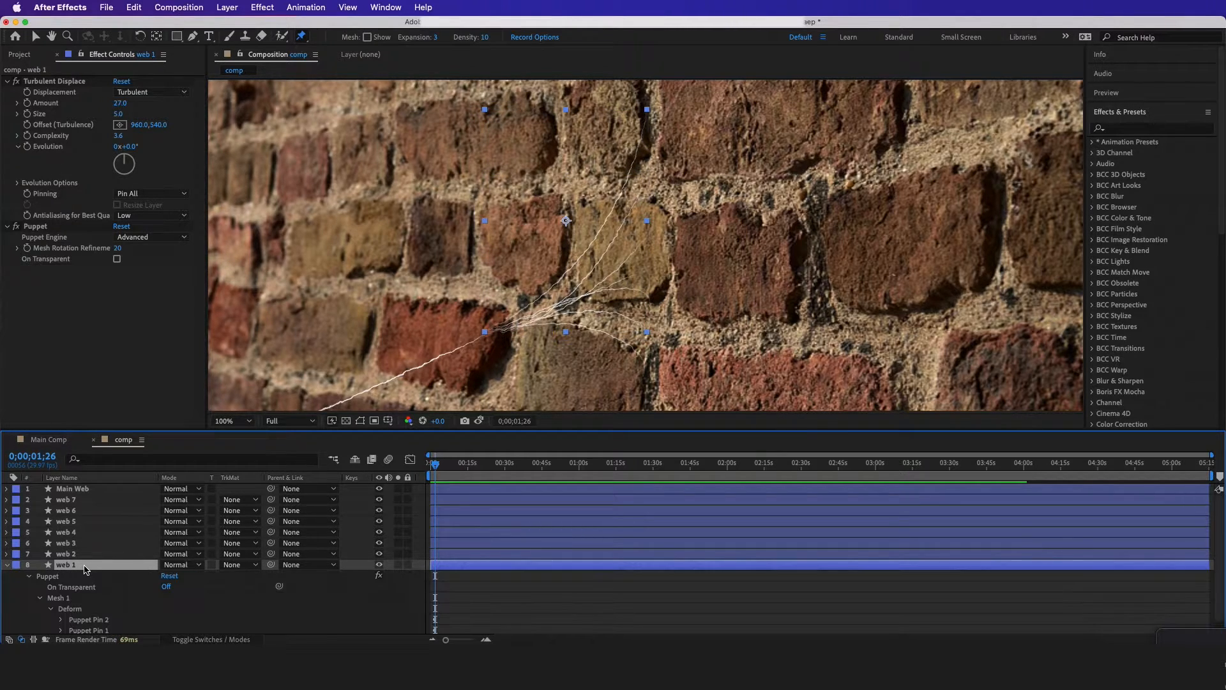
pyautogui.click(91, 617)
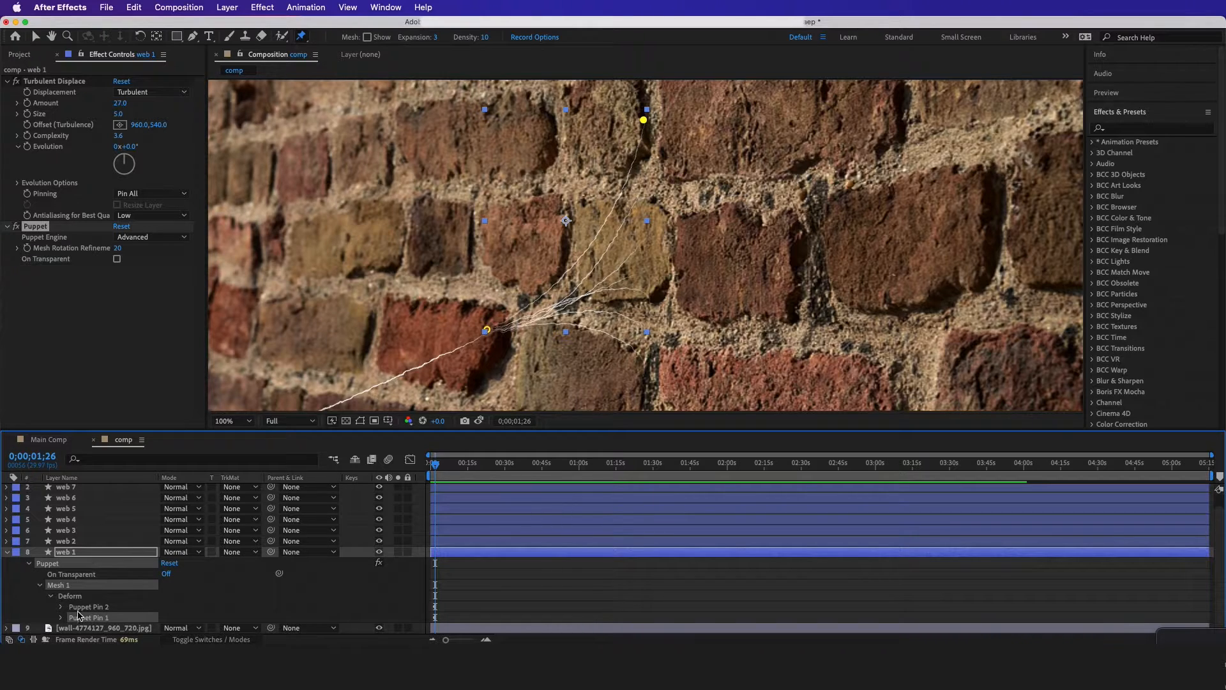
pyautogui.click(61, 616)
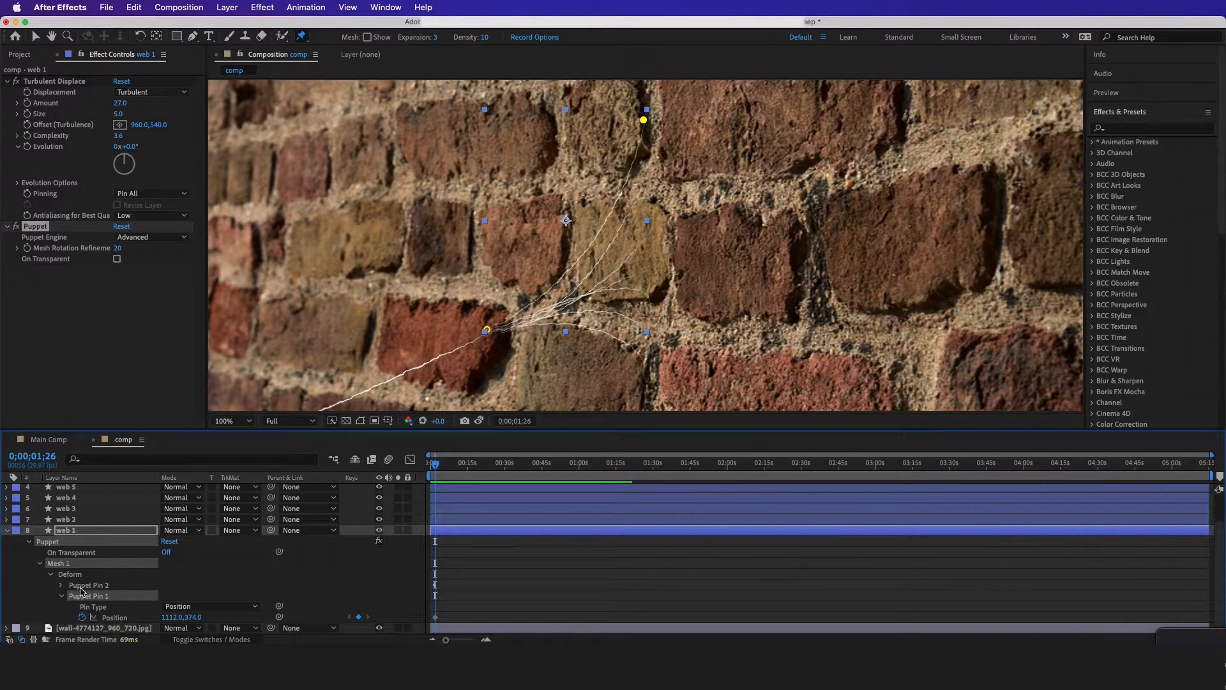
pyautogui.click(83, 585)
pyautogui.click(61, 585)
pyautogui.moveTo(190, 595)
pyautogui.mouseDown()
pyautogui.moveTo(200, 569)
pyautogui.moveTo(188, 596)
pyautogui.mouseUp()
pyautogui.scroll(3, 96, 603)
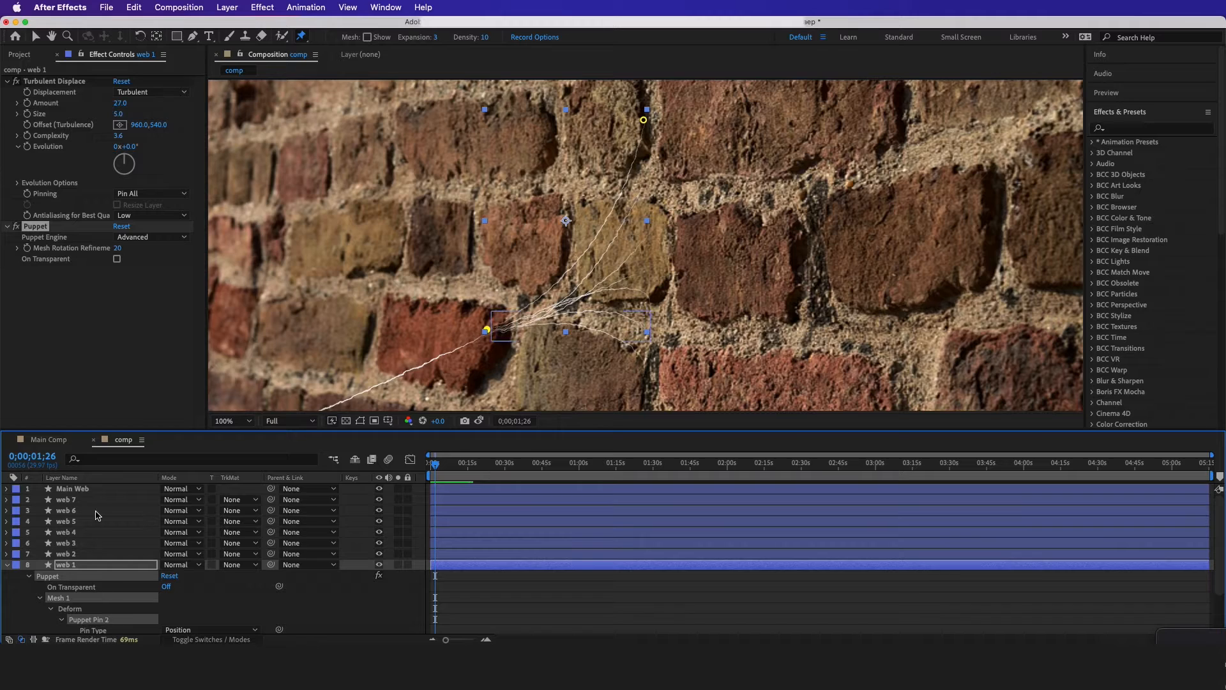
# Reveal Main Web's puppet pins and check which one controls the end at the fan's origin, undoing the test move
pyautogui.click(70, 490)
pyautogui.press('u')
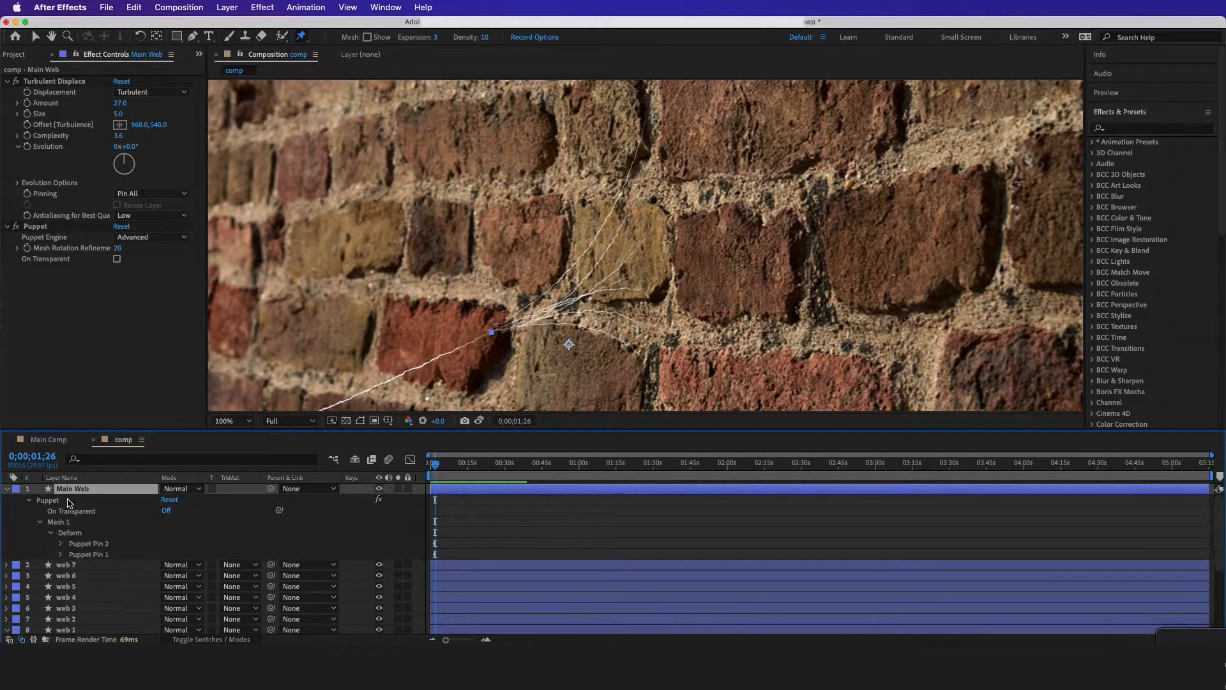
pyautogui.click(93, 555)
pyautogui.click(101, 544)
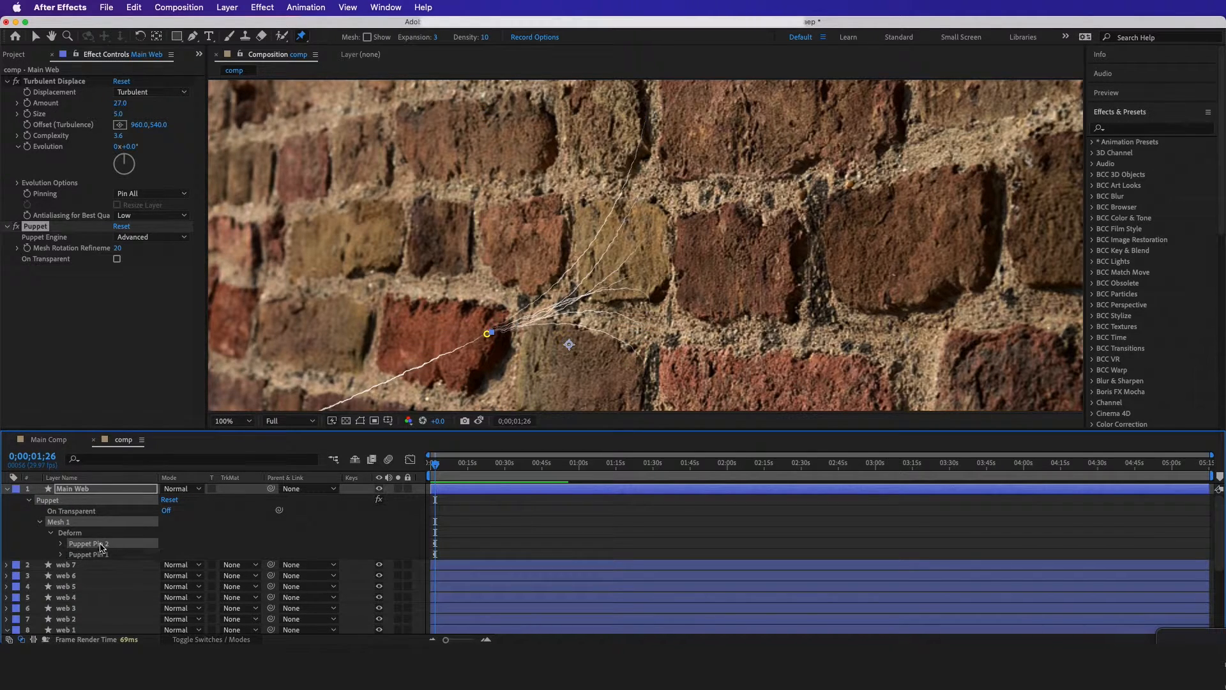
pyautogui.click(62, 544)
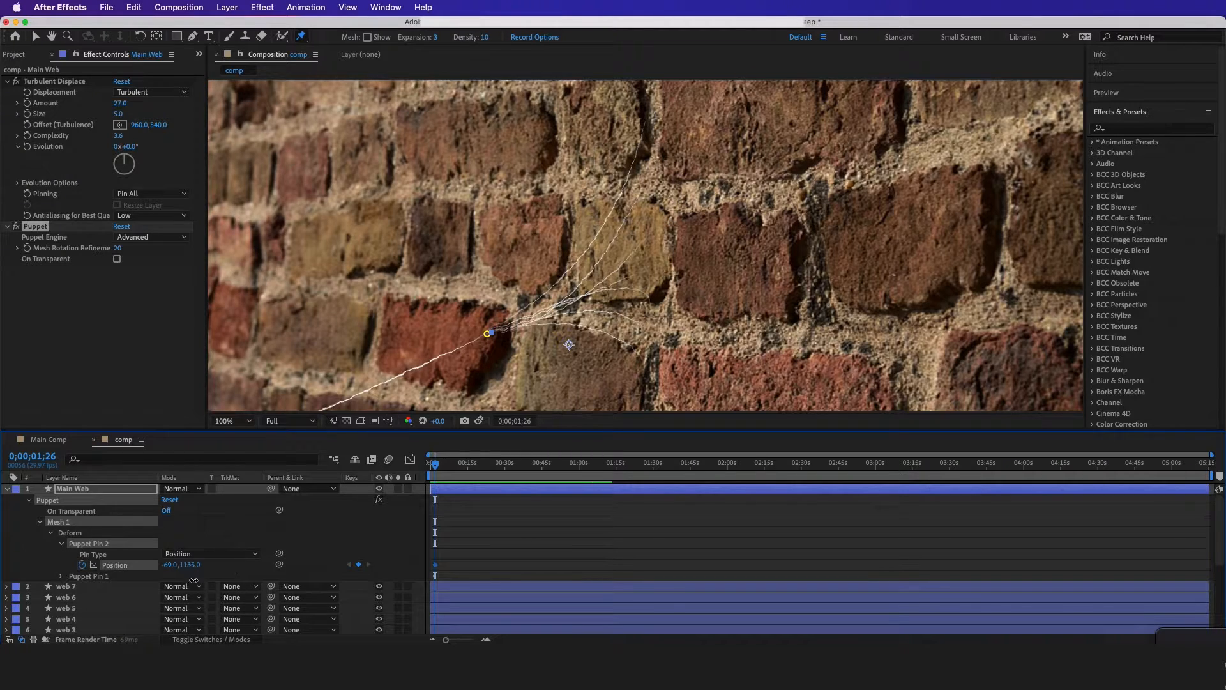
pyautogui.click(61, 543)
pyautogui.click(62, 554)
pyautogui.click(81, 554)
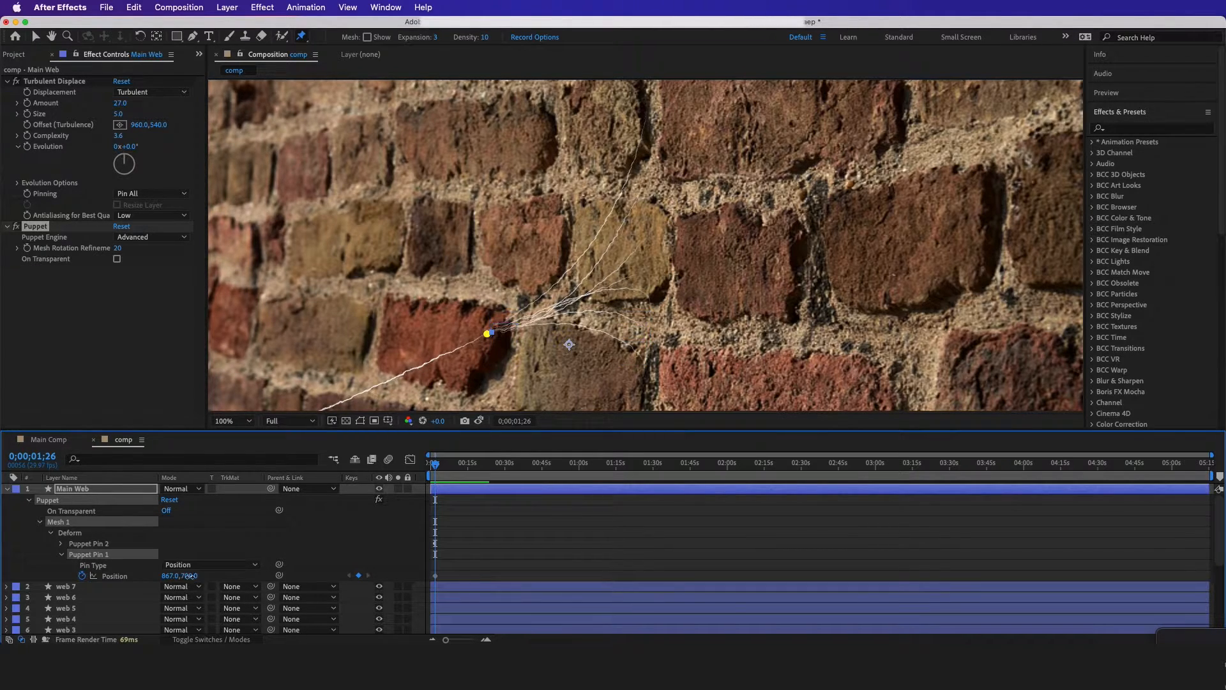
pyautogui.moveTo(189, 577)
pyautogui.mouseDown()
pyautogui.moveTo(187, 565)
pyautogui.moveTo(187, 585)
pyautogui.mouseUp()
pyautogui.press('super+z')
# Rename Main Web's puppet pin at the fan's origin to Puppet Pin Pick Me
pyautogui.press('Return')
pyautogui.click(118, 554)
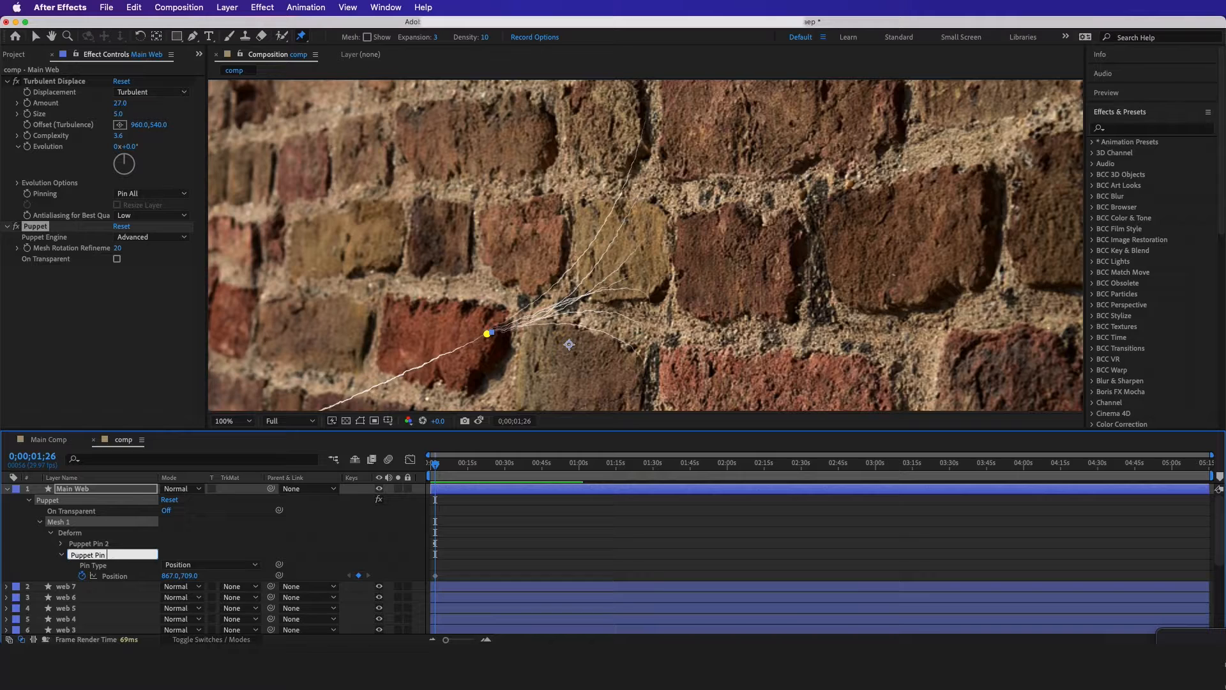
pyautogui.write('Pick Me')
pyautogui.press('Return')
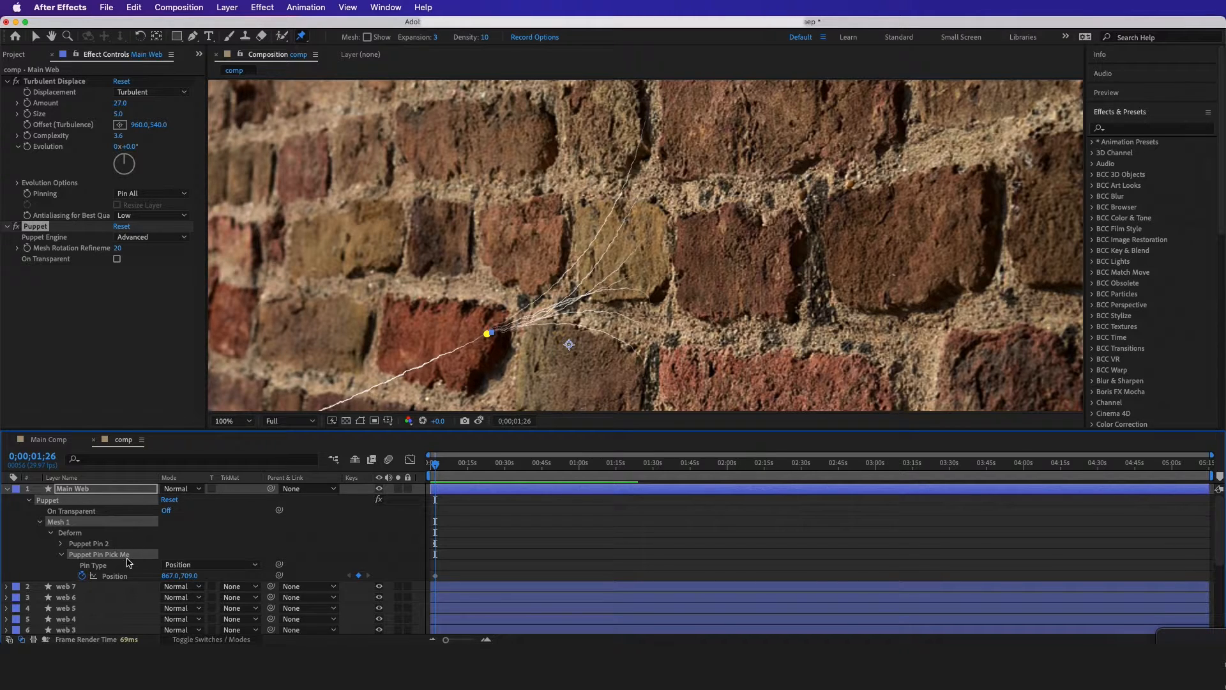
# Link the Position of web 1's Puppet Pin 2 to the Position of Main Web's Puppet Pin Pick Me with the pick whip
pyautogui.scroll(-5, 130, 564)
pyautogui.moveTo(190, 618); pyautogui.dragTo(181, 607)
pyautogui.press('super+z')
pyautogui.click(110, 579)
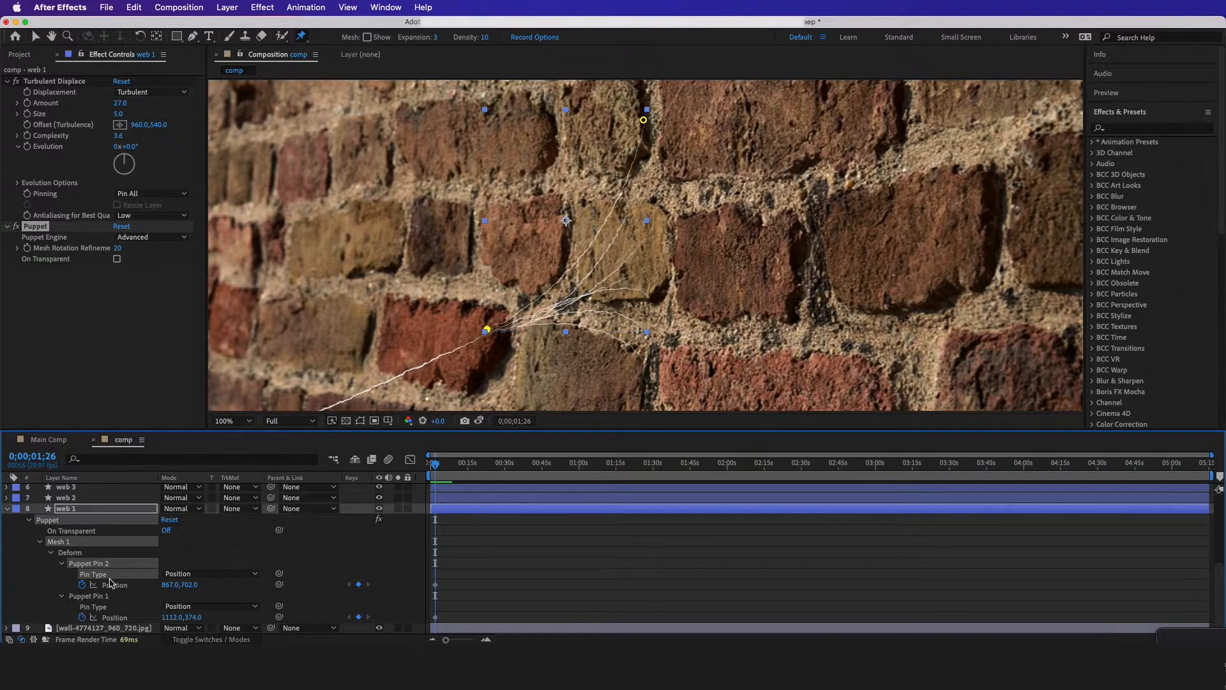
pyautogui.click(136, 557)
pyautogui.click(92, 565)
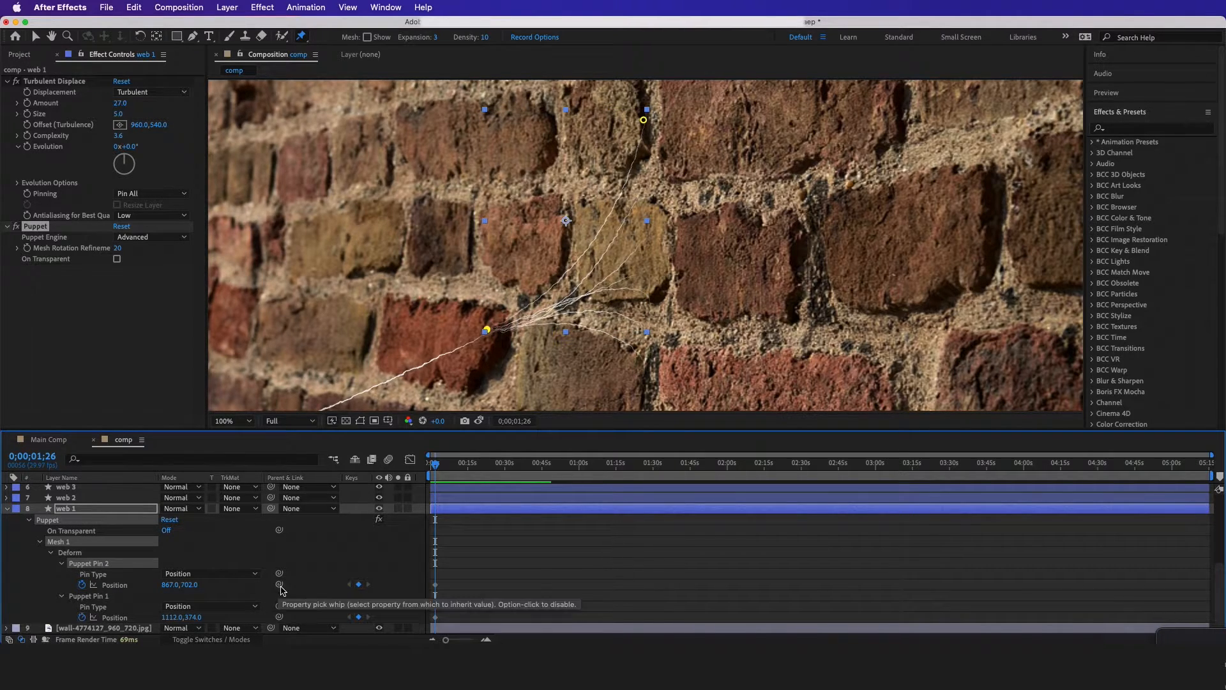
pyautogui.moveTo(279, 585); pyautogui.dragTo(126, 581)
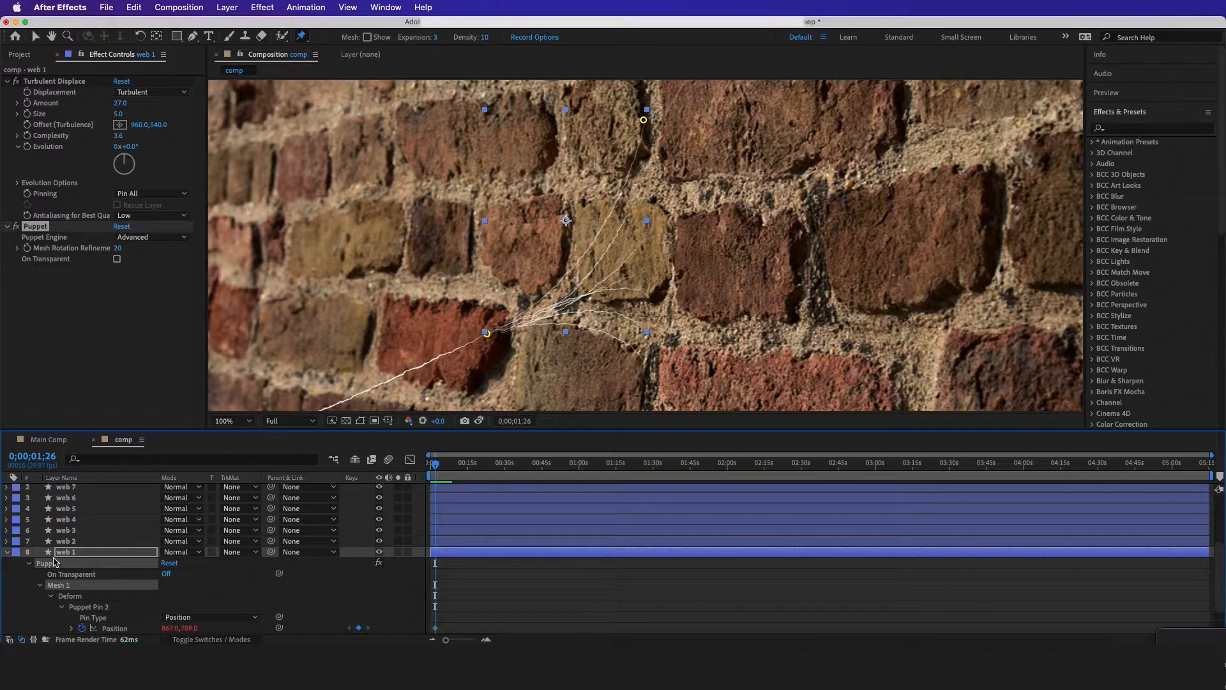
# Test the pin link by moving Main Web's Puppet Pin Pick Me slightly away from the strands' origin
pyautogui.scroll(3, 70, 562)
pyautogui.click(80, 490)
pyautogui.click(99, 554)
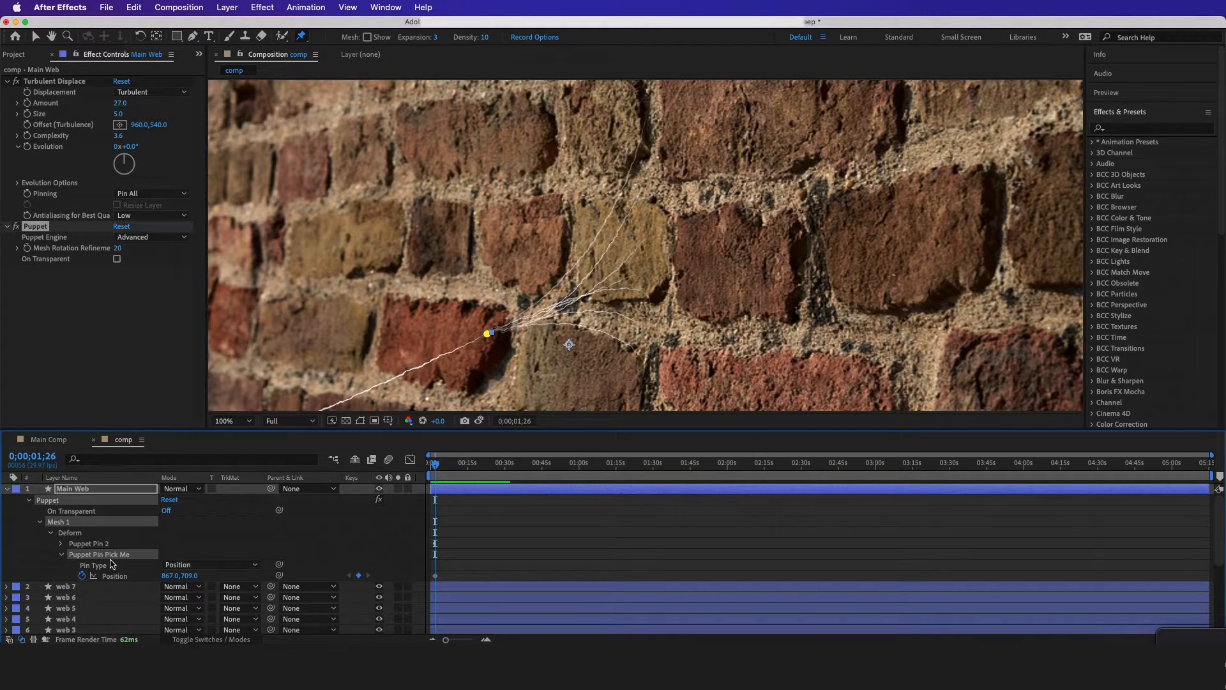
pyautogui.click(96, 565)
pyautogui.press('v')
pyautogui.moveTo(487, 332)
pyautogui.mouseDown()
pyautogui.moveTo(490, 372)
pyautogui.moveTo(465, 319)
pyautogui.moveTo(479, 352)
pyautogui.moveTo(493, 344)
pyautogui.mouseUp()
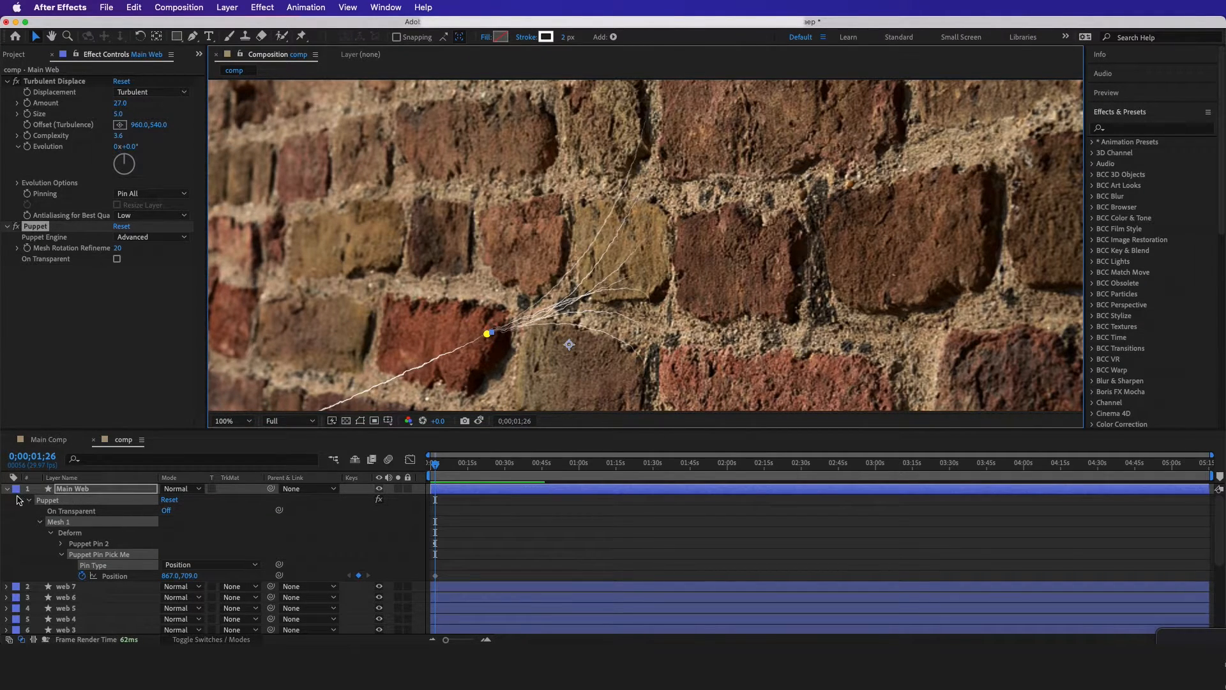
# Link the Position of web 2's Puppet Pin 2 to the Position of Main Web's Puppet Pin Pick Me
pyautogui.scroll(-4, 36, 518)
pyautogui.click(61, 514)
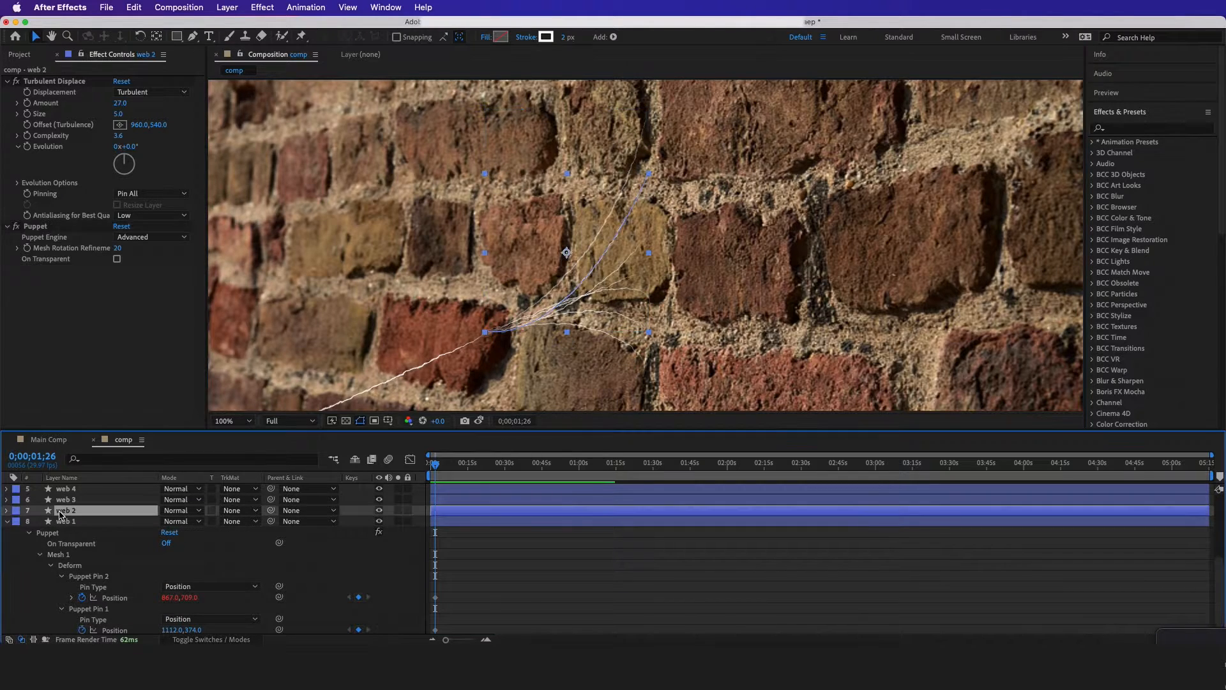
pyautogui.click(73, 522)
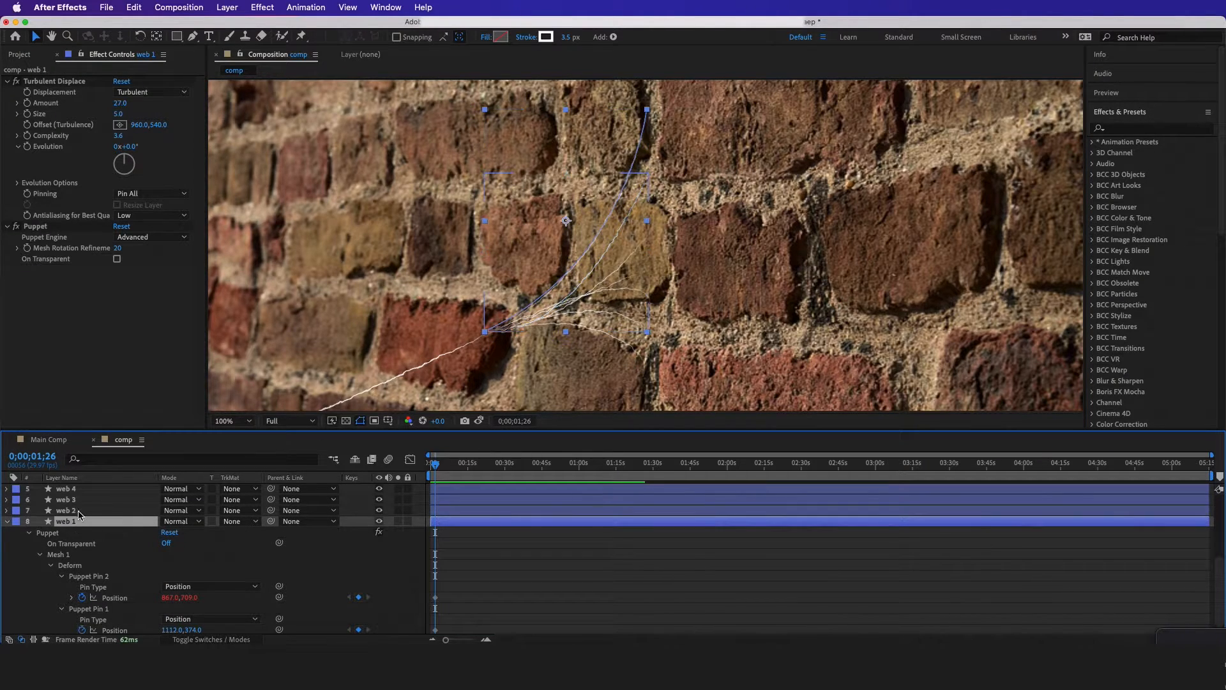
pyautogui.click(77, 513)
pyautogui.press('u')
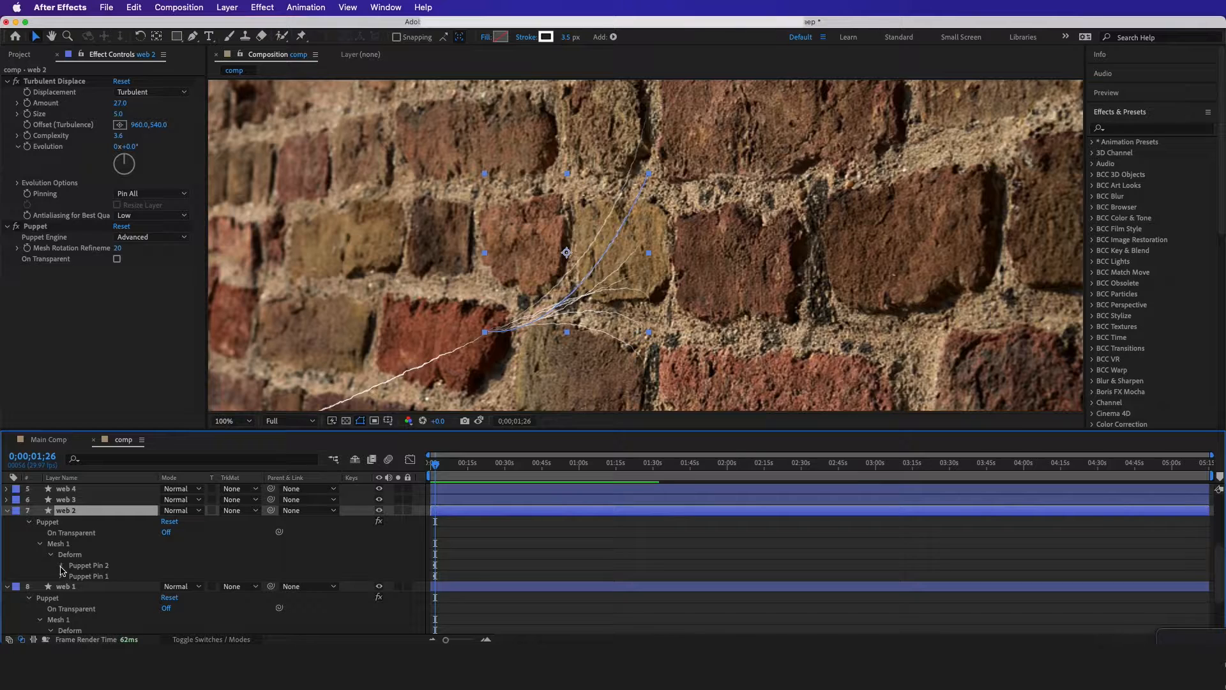
pyautogui.click(61, 566)
pyautogui.moveTo(279, 588); pyautogui.dragTo(125, 579)
# Link the Position of web 3's Puppet Pin 2 to the Position of Main Web's Puppet Pin Pick Me
pyautogui.click(119, 551)
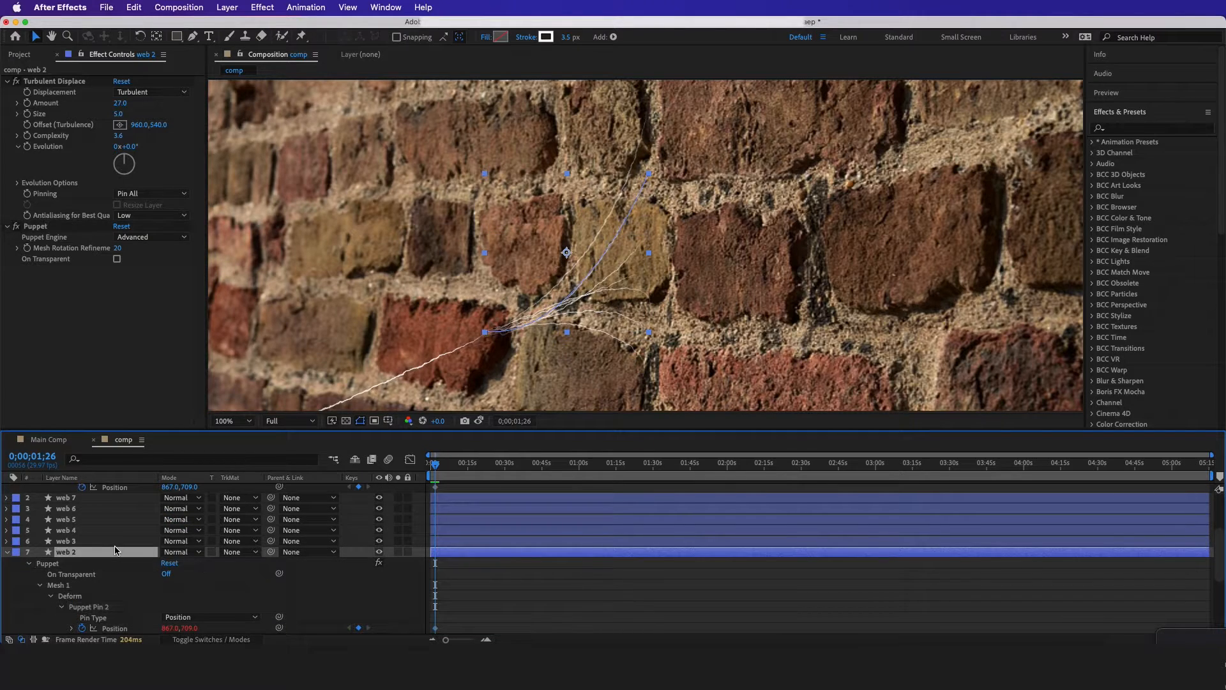
pyautogui.click(108, 544)
pyautogui.press('u')
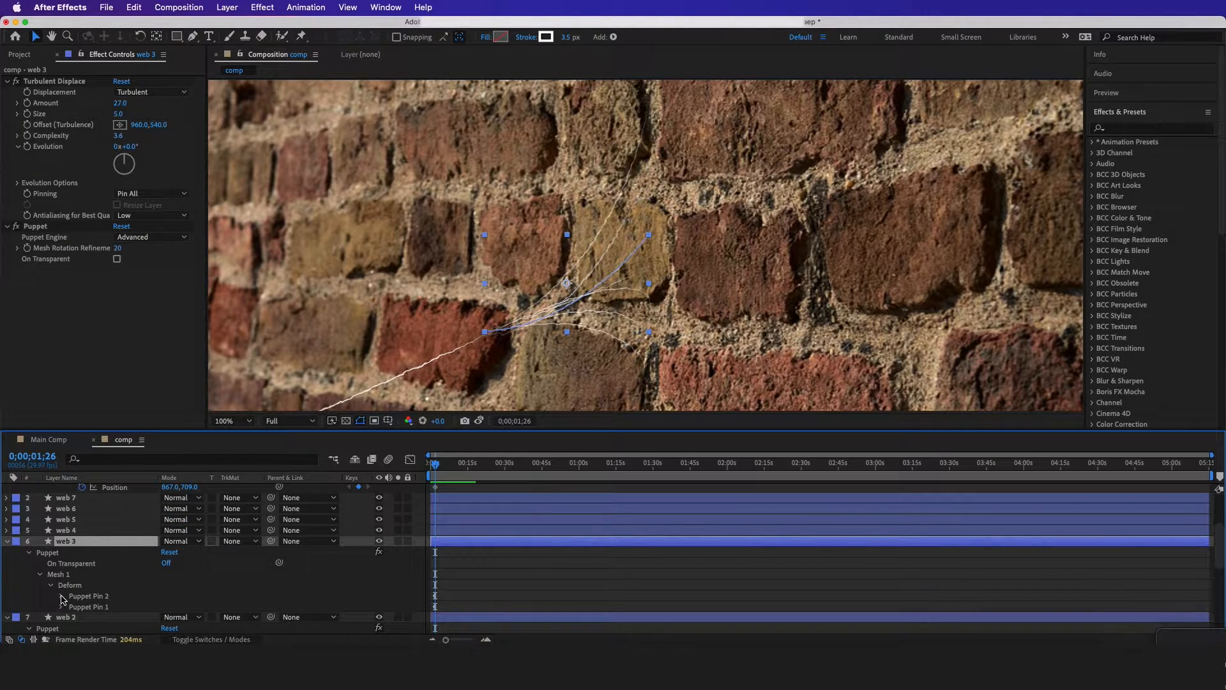
pyautogui.click(62, 597)
pyautogui.scroll(-3, 279, 612)
pyautogui.moveTo(279, 575); pyautogui.dragTo(111, 524)
# Link the Puppet Pin 2 Positions of web 4, web 5, web 6 and web 7 to Main Web's Puppet Pin Pick Me
pyautogui.click(101, 544)
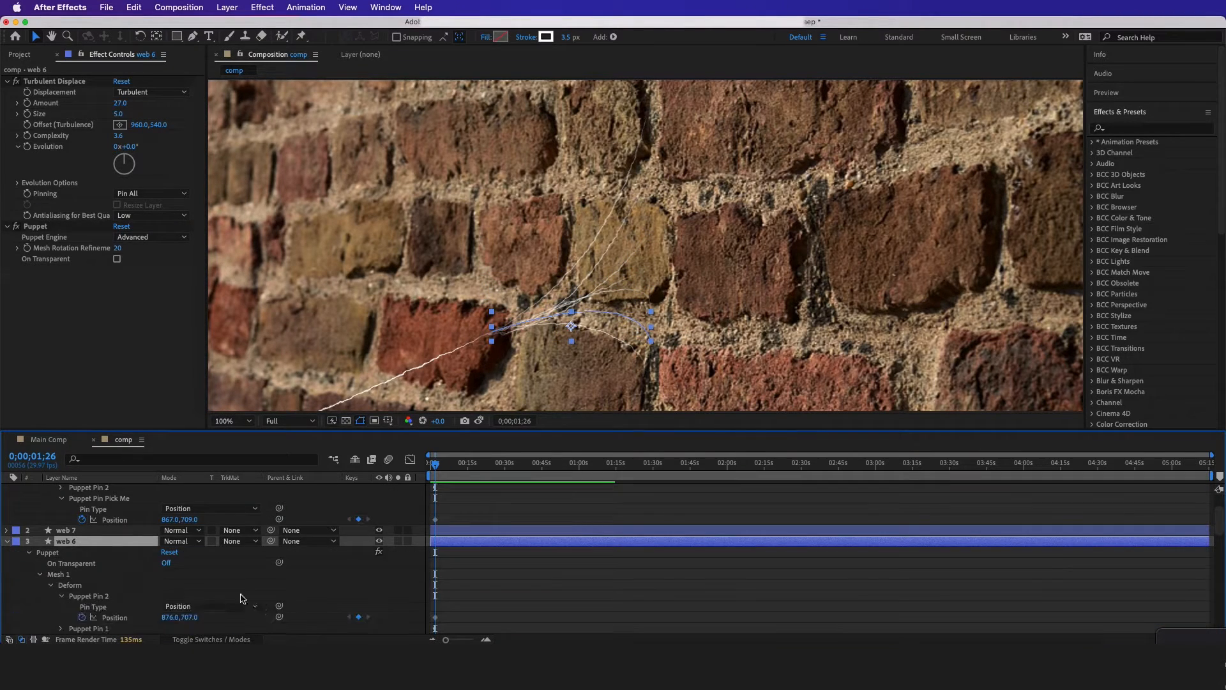
pyautogui.scroll(4, 122, 578)
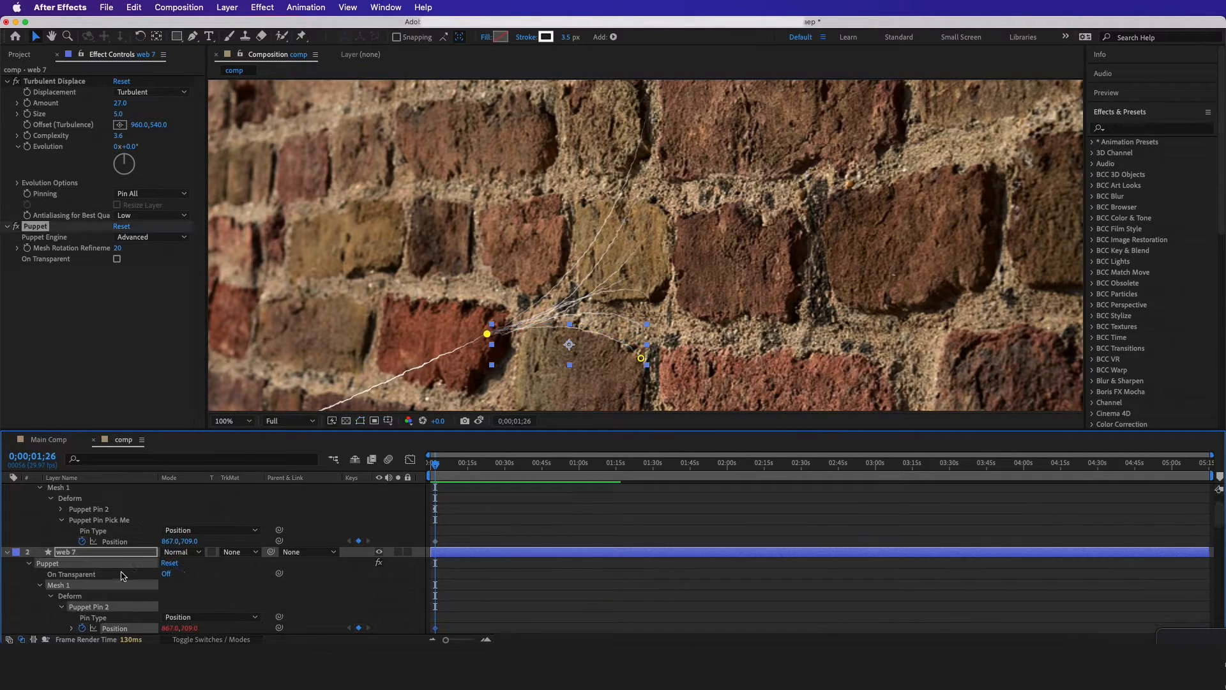
pyautogui.scroll(3, 123, 576)
# Test the linked strands at Quarter preview resolution by moving Main Web's Puppet Pin Pick Me slightly
pyautogui.click(73, 489)
pyautogui.click(291, 421)
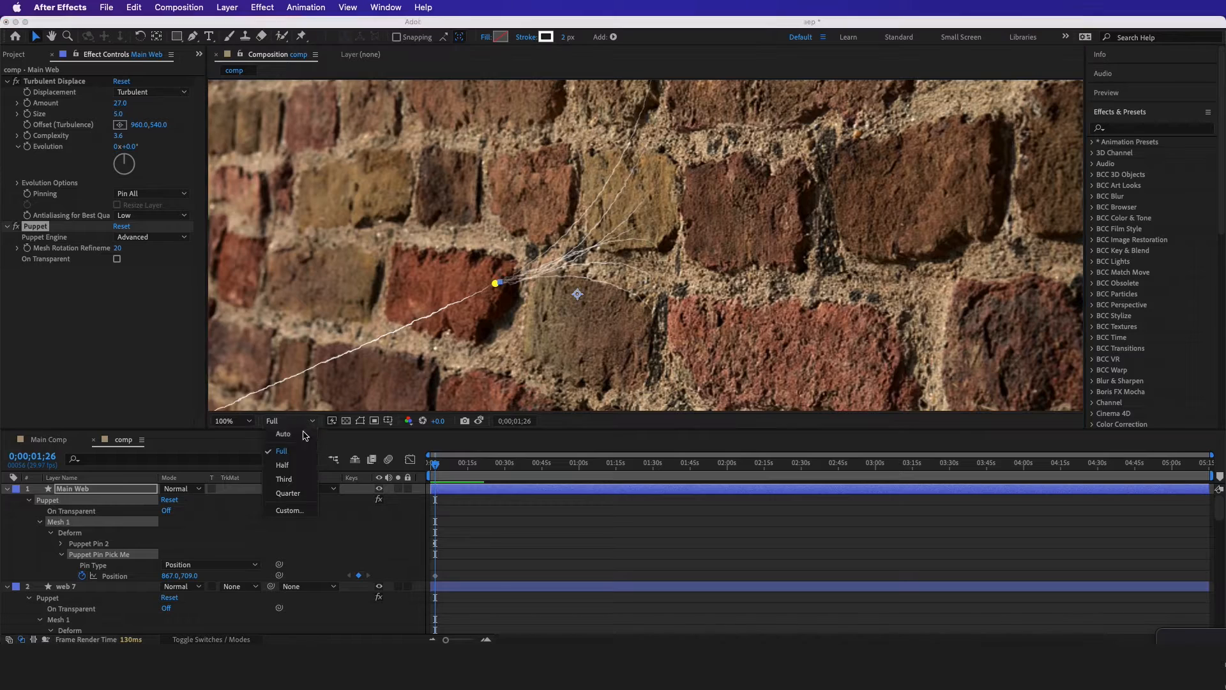
pyautogui.click(288, 493)
pyautogui.moveTo(493, 290)
pyautogui.mouseDown()
pyautogui.moveTo(460, 319)
pyautogui.moveTo(509, 334)
pyautogui.moveTo(469, 276)
pyautogui.moveTo(480, 309)
pyautogui.moveTo(448, 312)
pyautogui.moveTo(470, 270)
pyautogui.moveTo(434, 350)
pyautogui.moveTo(479, 297)
pyautogui.mouseUp()
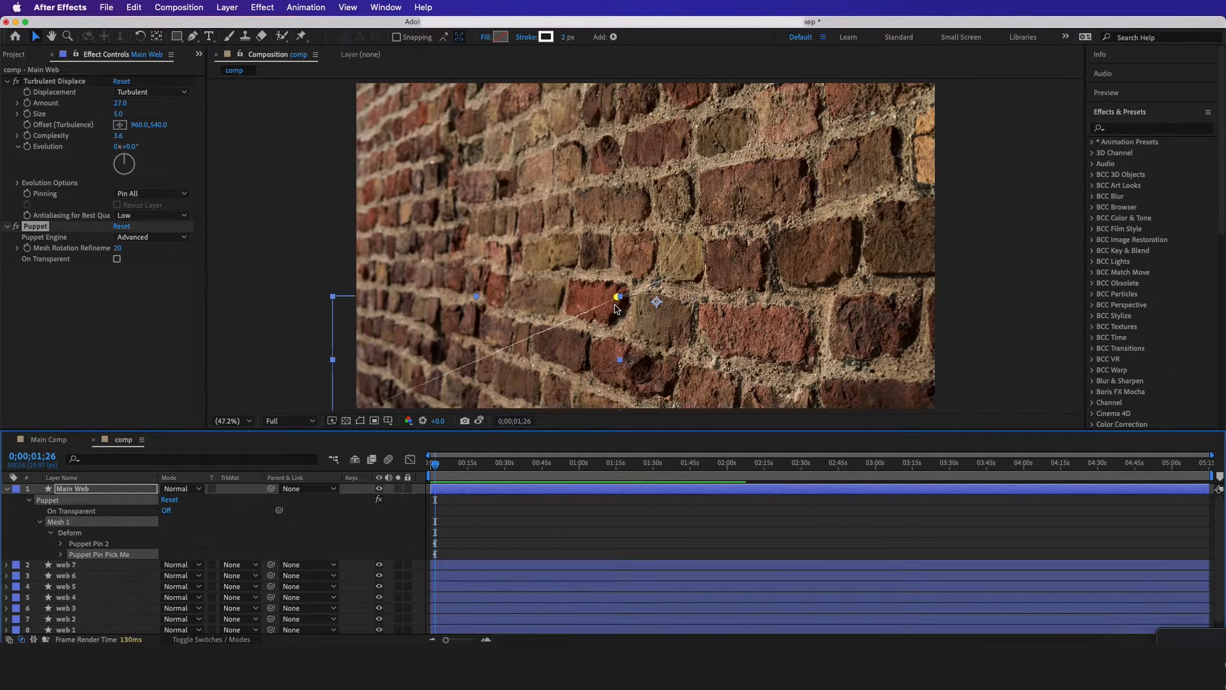
# Move the Position keyframe of Main Web's Puppet Pin Pick Me to 0;00;05;03
pyautogui.click(61, 554)
pyautogui.click(115, 576)
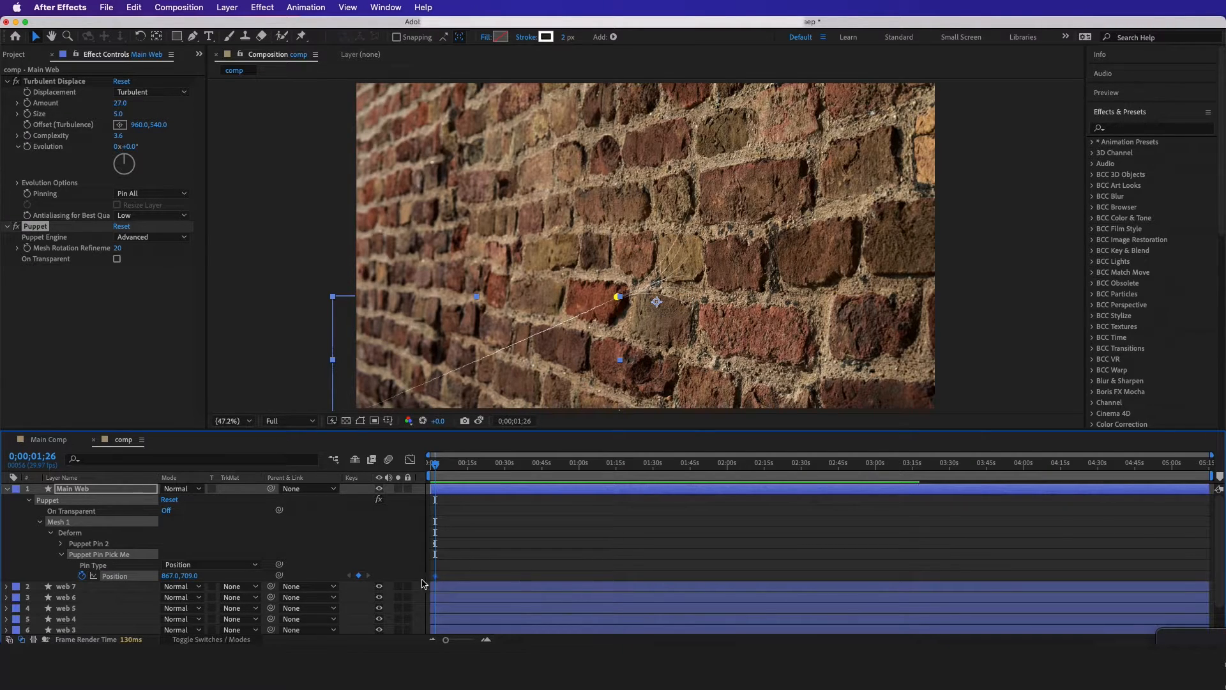
pyautogui.press('=')
pyautogui.press('=')
pyautogui.click(485, 469)
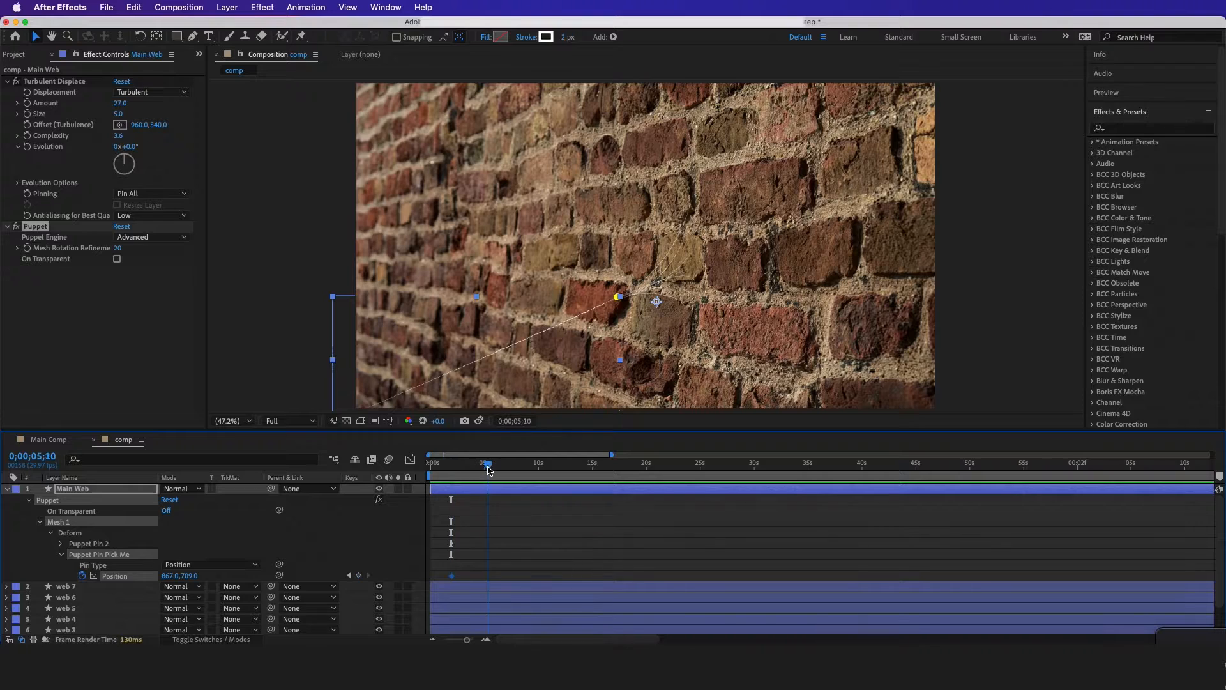
pyautogui.moveTo(450, 578); pyautogui.dragTo(484, 582)
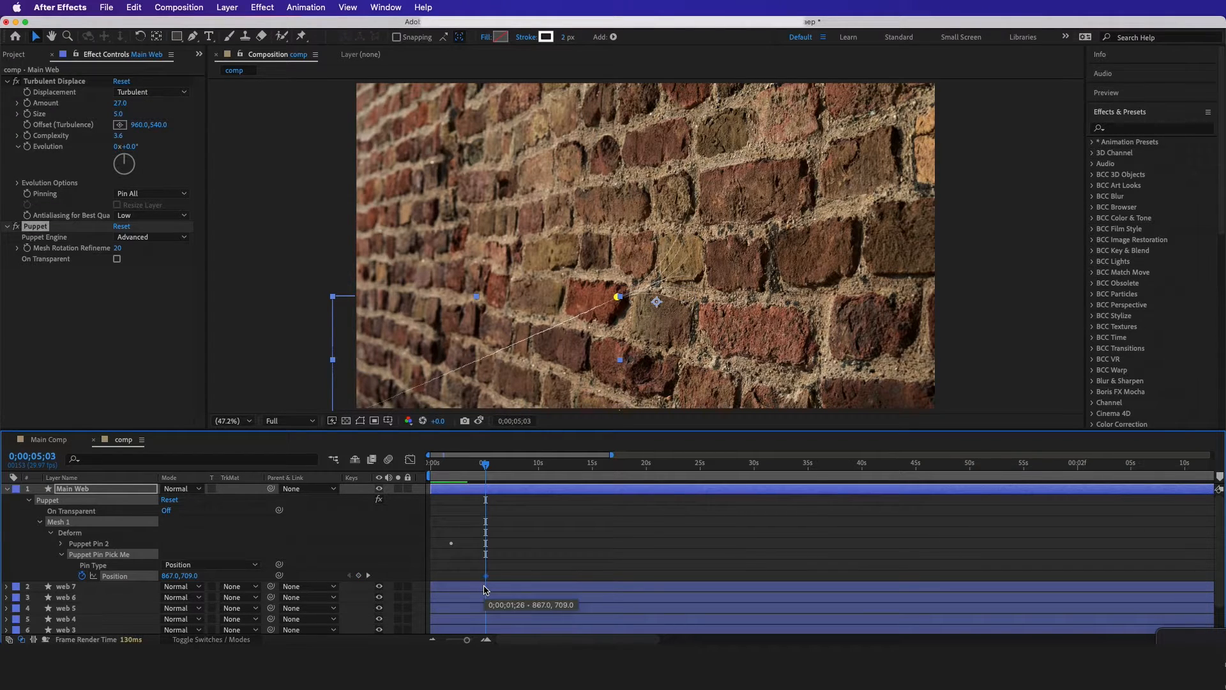
# At 0;00;00;00, keyframe Main Web's Puppet Pin Pick Me just outside the wall's lower-left corner, at about -5.0,1099.0
pyautogui.moveTo(478, 466); pyautogui.dragTo(413, 468)
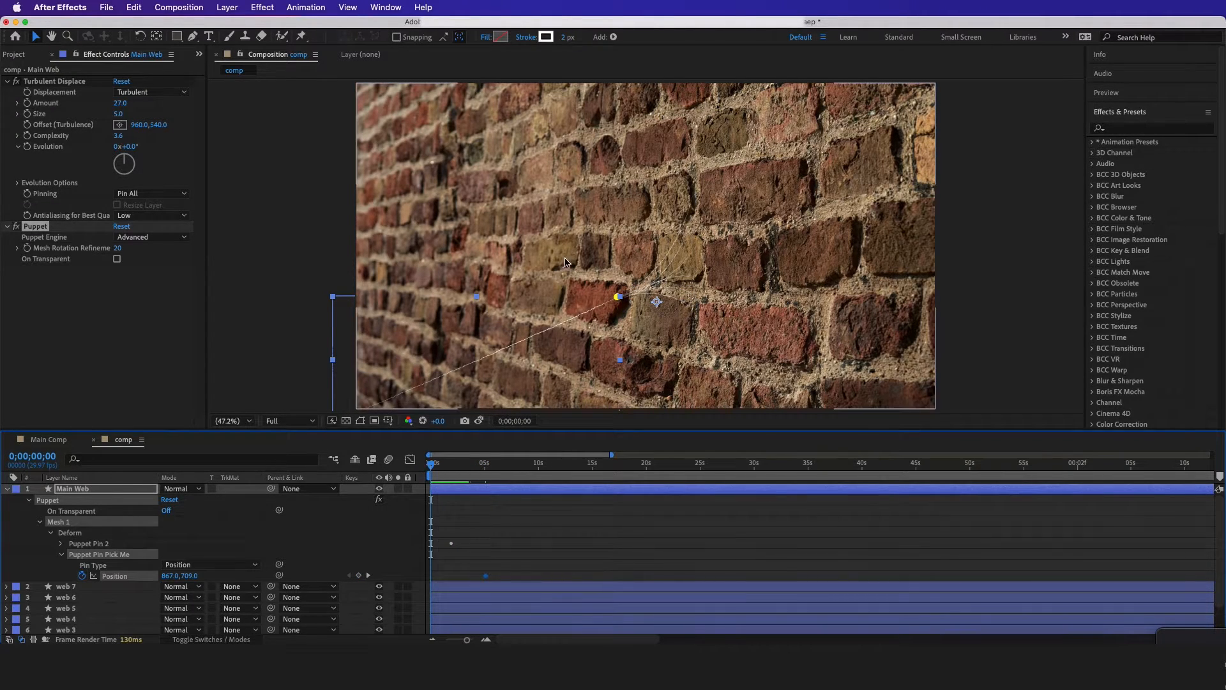
pyautogui.scroll(-2, 551, 231)
pyautogui.scroll(2, 549, 255)
pyautogui.moveTo(622, 260); pyautogui.dragTo(299, 416)
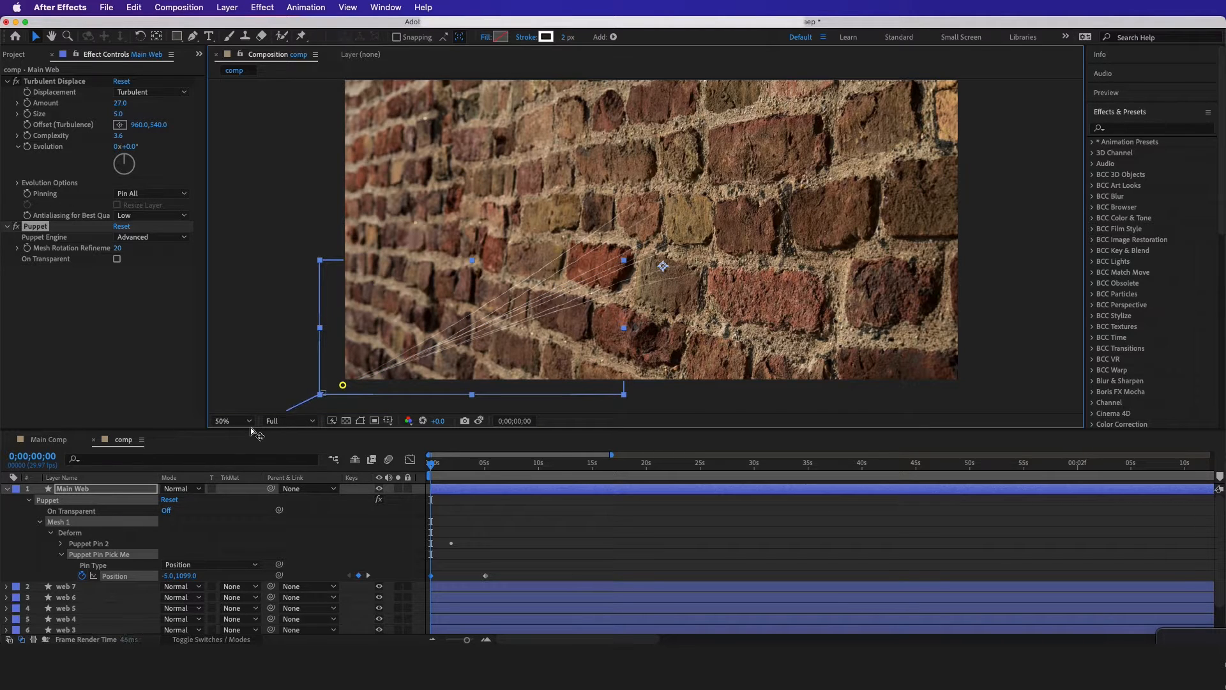
# At 0;00;00;00, keyframe Main Web's Puppet Pin 2 farther off-frame beyond the wall's lower-left corner, at about -401.0,1265.0
pyautogui.moveTo(217, 435); pyautogui.dragTo(217, 436)
pyautogui.scroll(-2, 422, 250)
pyautogui.scroll(2, 357, 335)
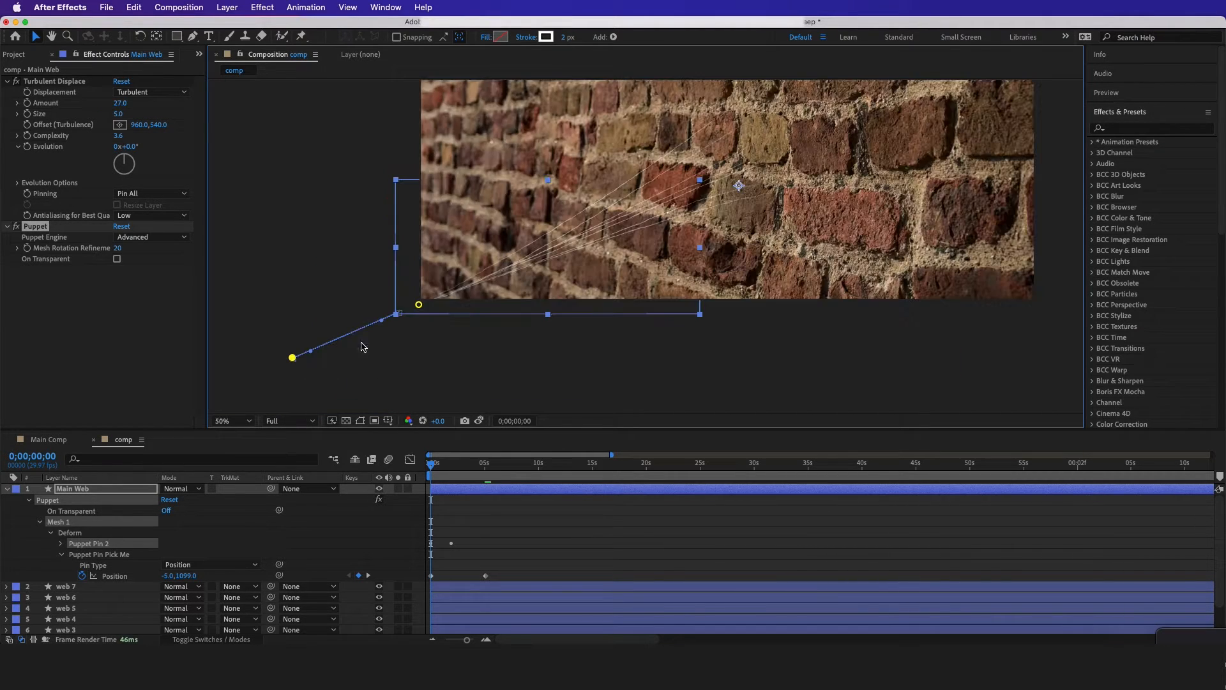
# Align the second Position keyframe of Main Web's Puppet Pin 2 with Puppet Pin Pick Me's second keyframe at about 5 seconds
pyautogui.click(449, 493)
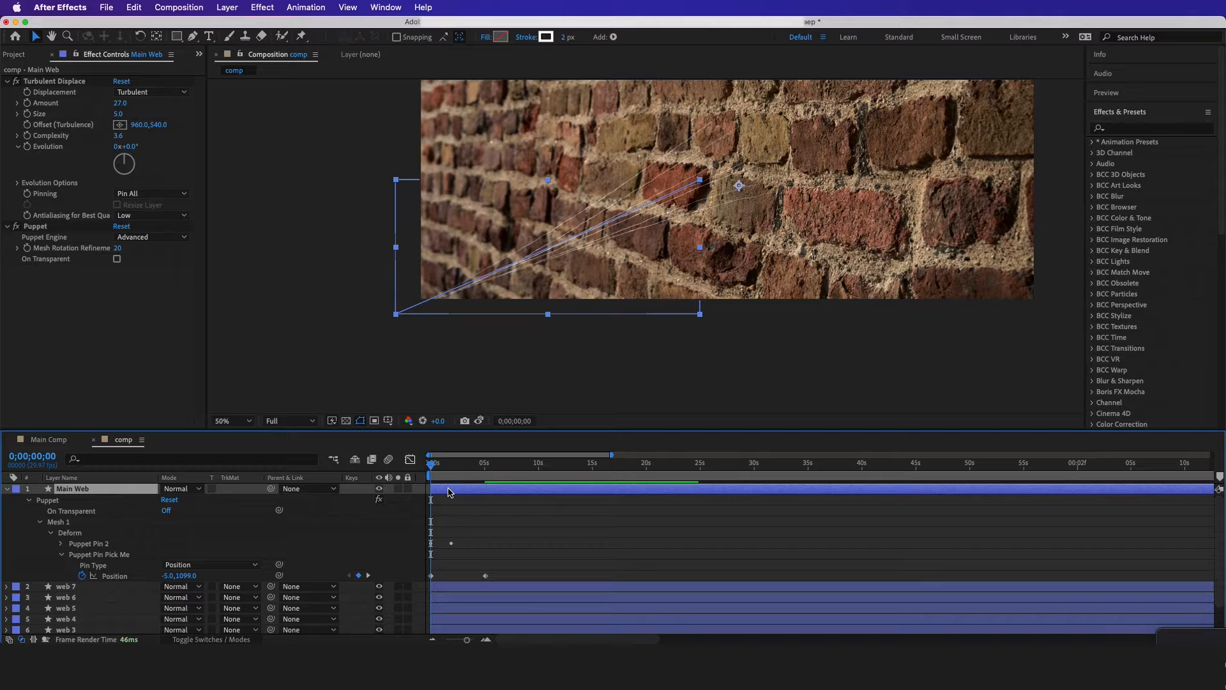
pyautogui.press('u')
pyautogui.press('u')
pyautogui.press('u')
pyautogui.press('u')
pyautogui.press('u')
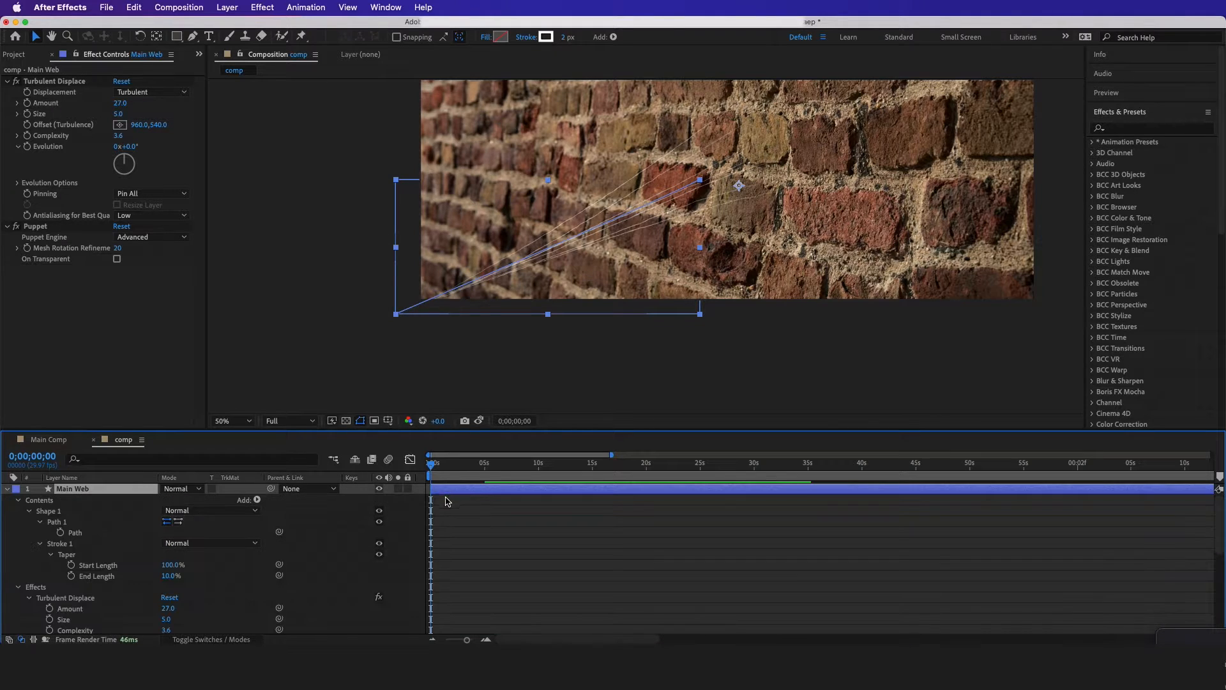
pyautogui.scroll(-6, 454, 511)
pyautogui.scroll(3, 456, 542)
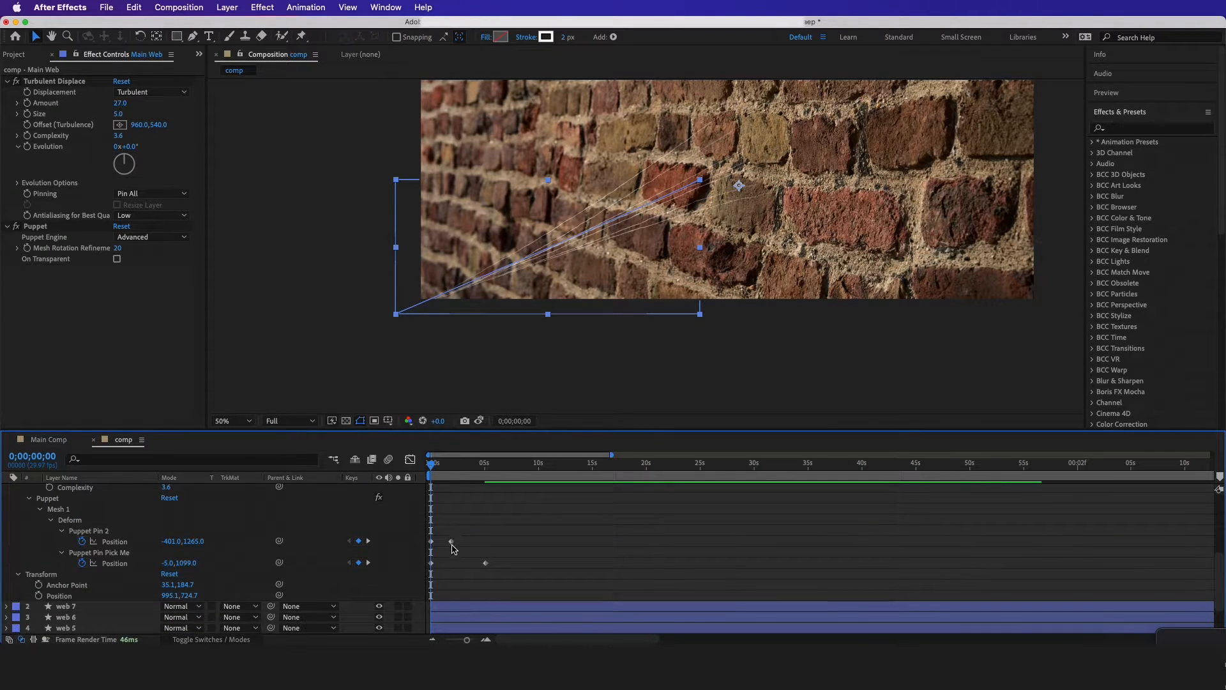
pyautogui.moveTo(452, 543); pyautogui.dragTo(494, 572)
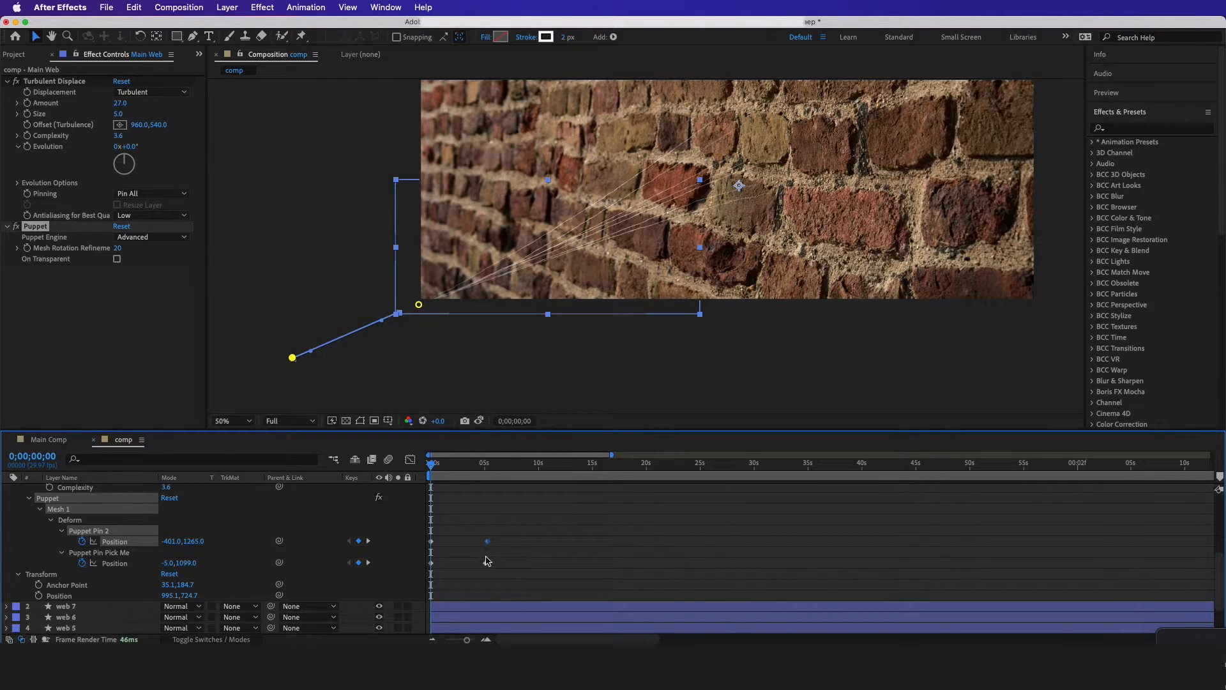
# At 0;00;00;00, move Main Web's Puppet Pin 2 farther off-frame to about -715.0,1463.0, and set the preview resolution to Quarter
pyautogui.moveTo(432, 466); pyautogui.dragTo(481, 474)
pyautogui.moveTo(432, 466)
pyautogui.mouseDown()
pyautogui.moveTo(473, 467)
pyautogui.moveTo(431, 467)
pyautogui.mouseUp()
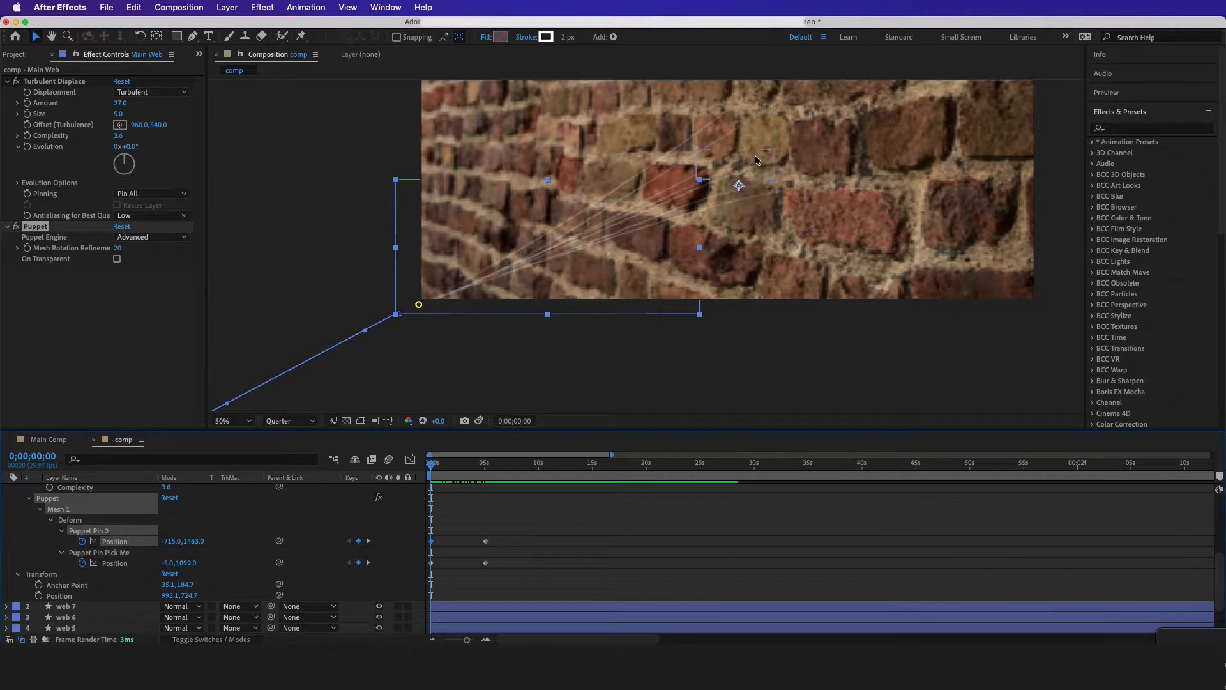
# Move the Position keyframes of web 1's Puppet Pin 2 and Puppet Pin 1 together to 0;00;05;01
pyautogui.scroll(-3, 445, 575)
pyautogui.click(445, 607)
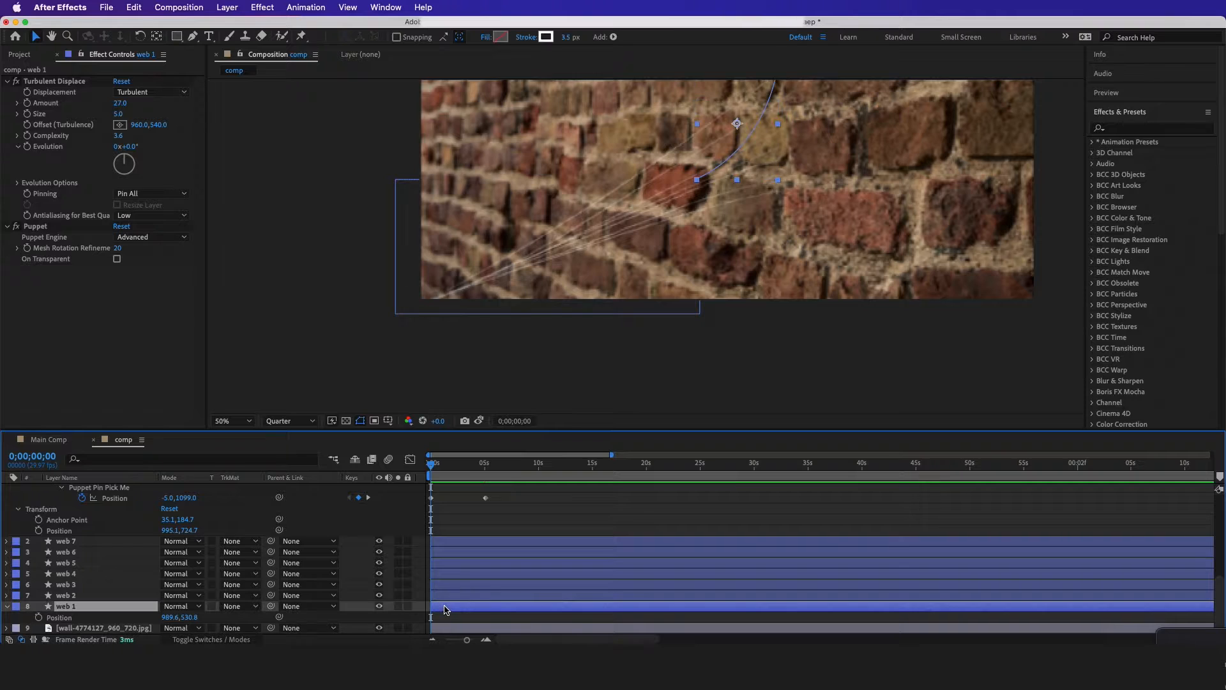
pyautogui.press('u')
pyautogui.press('u')
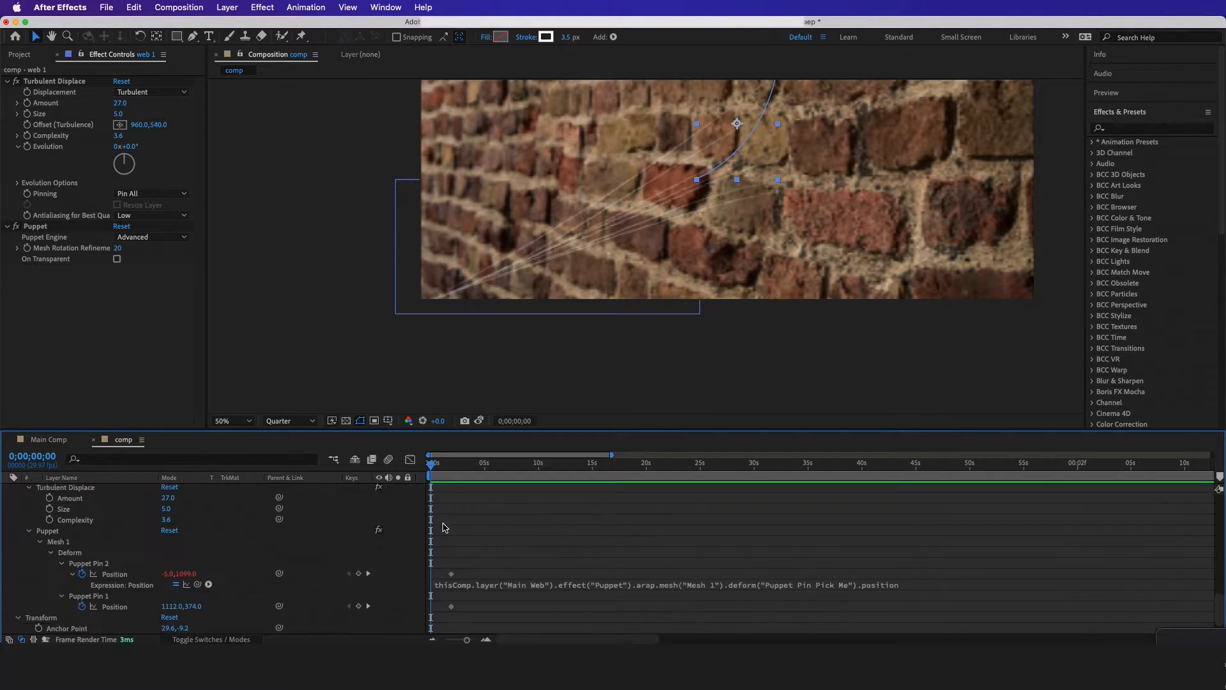
pyautogui.scroll(-1, 462, 562)
pyautogui.moveTo(463, 552); pyautogui.dragTo(416, 628)
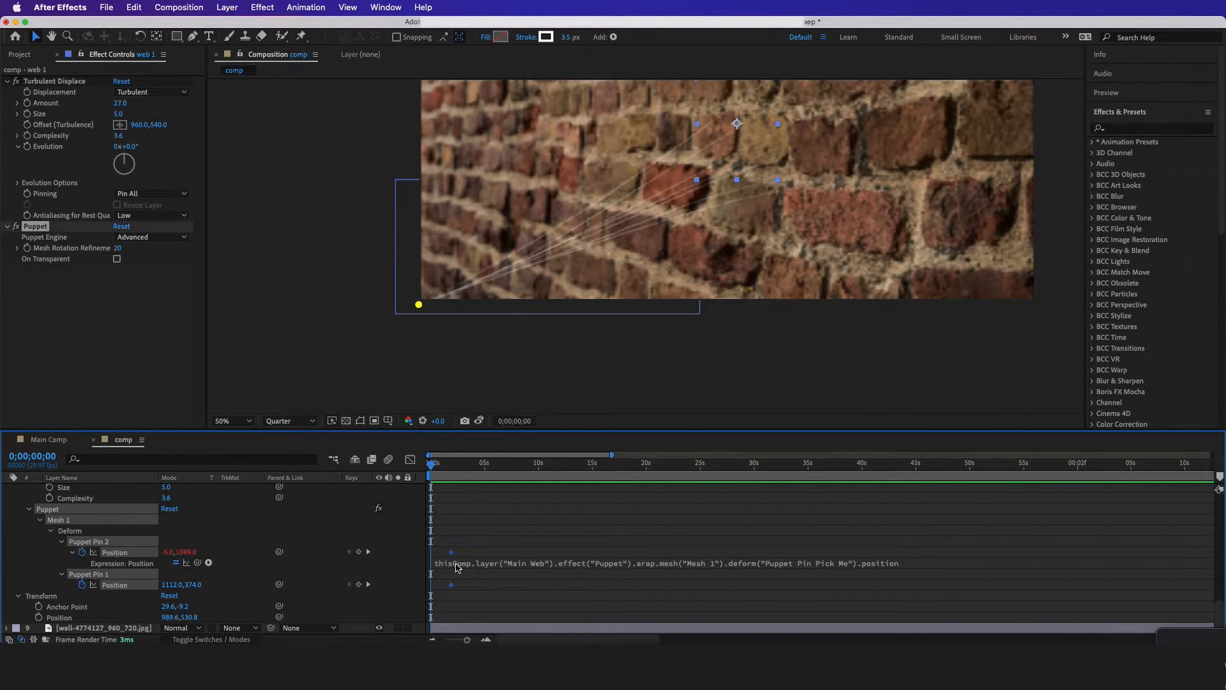
pyautogui.moveTo(442, 469); pyautogui.dragTo(486, 478)
pyautogui.moveTo(451, 553); pyautogui.dragTo(485, 573)
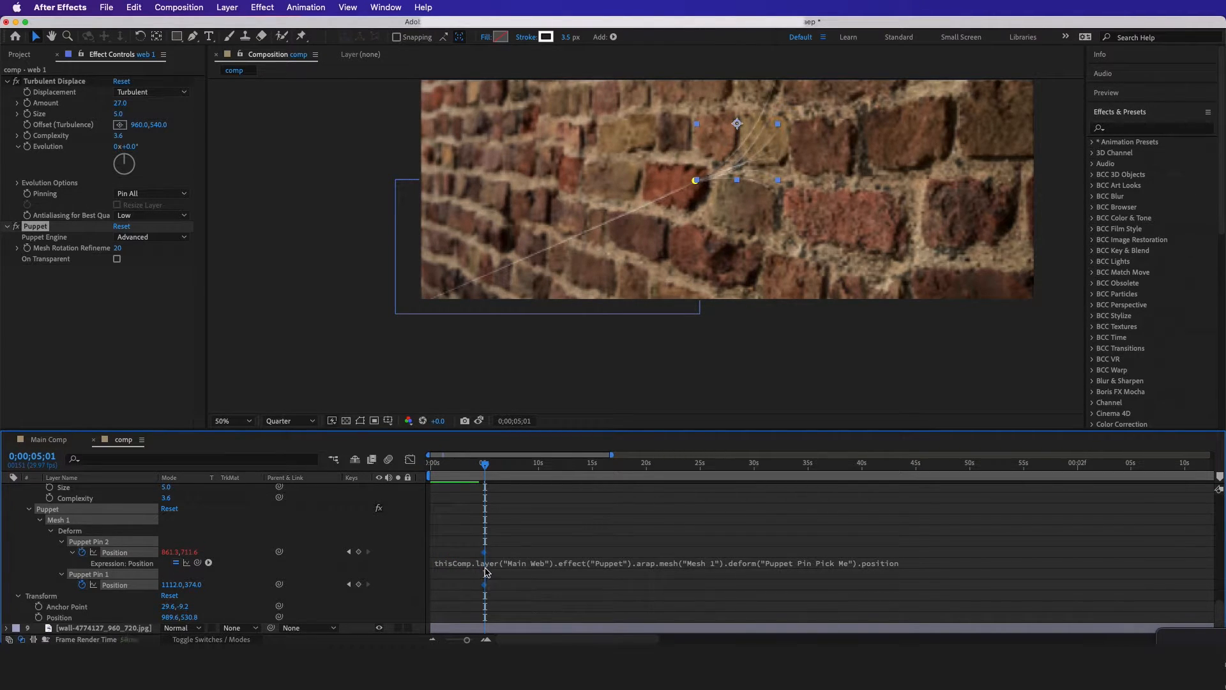
# At 0;00;00;00, move web 1's Puppet Pin 1 onto its Puppet Pin 2 at the wall's lower-left corner
pyautogui.press('Home')
pyautogui.scroll(1, 274, 549)
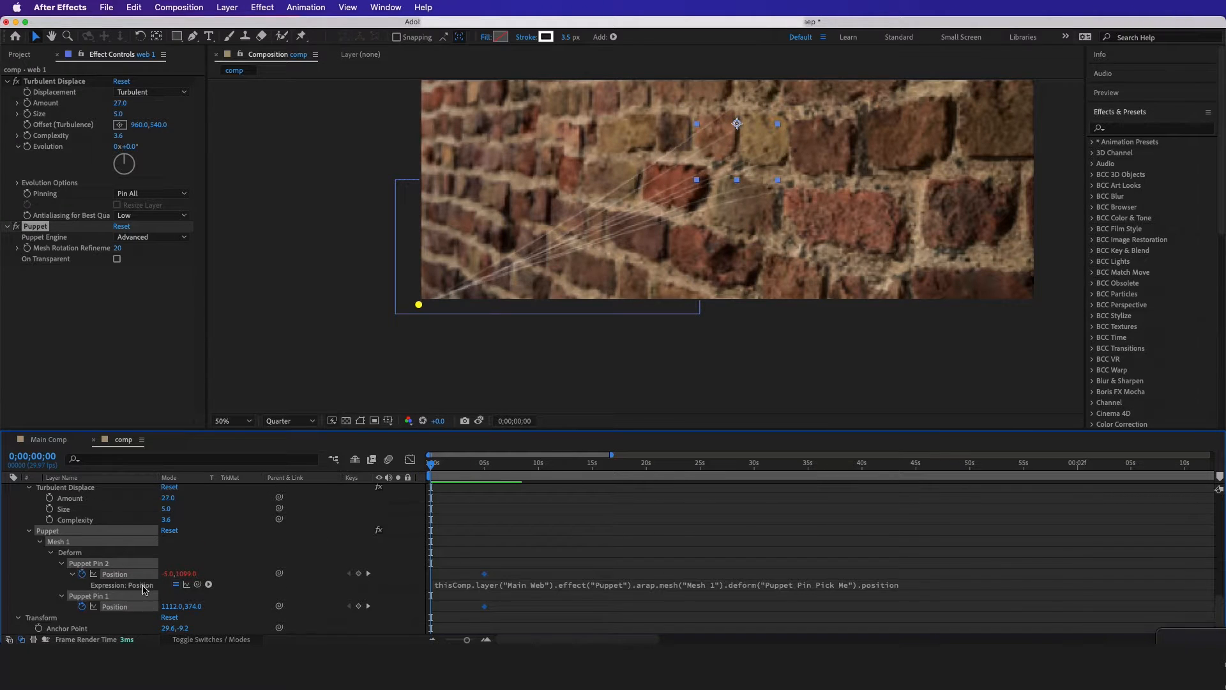
pyautogui.click(109, 596)
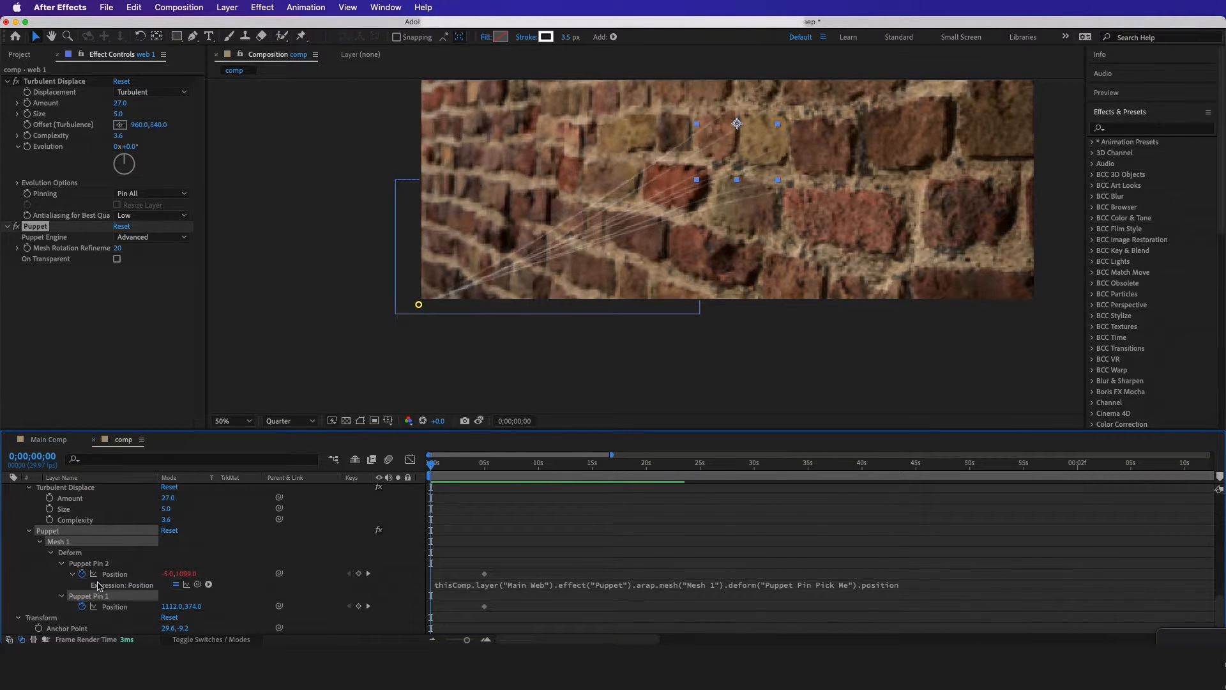
pyautogui.click(105, 574)
pyautogui.scroll(-1, 348, 348)
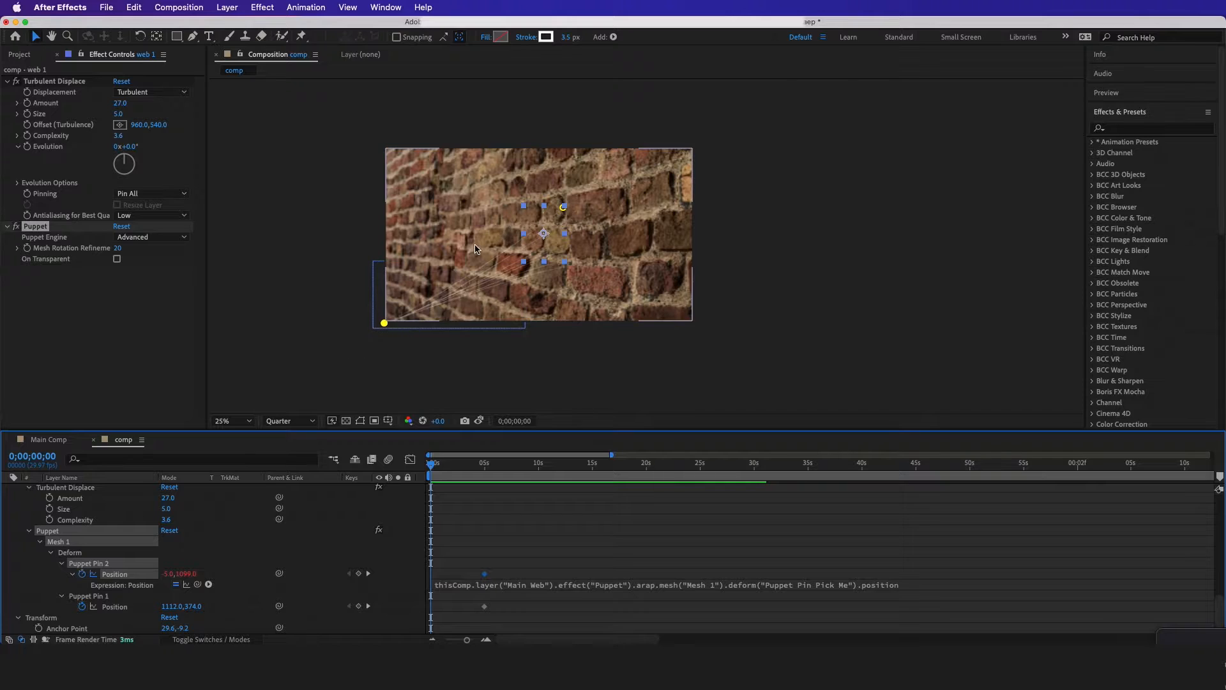
pyautogui.scroll(1, 600, 160)
pyautogui.moveTo(653, 168); pyautogui.dragTo(292, 406)
# Move the Position keyframes of web 2's Puppet Pin 2 and Puppet Pin 1 together to about 5 seconds
pyautogui.scroll(6, 96, 550)
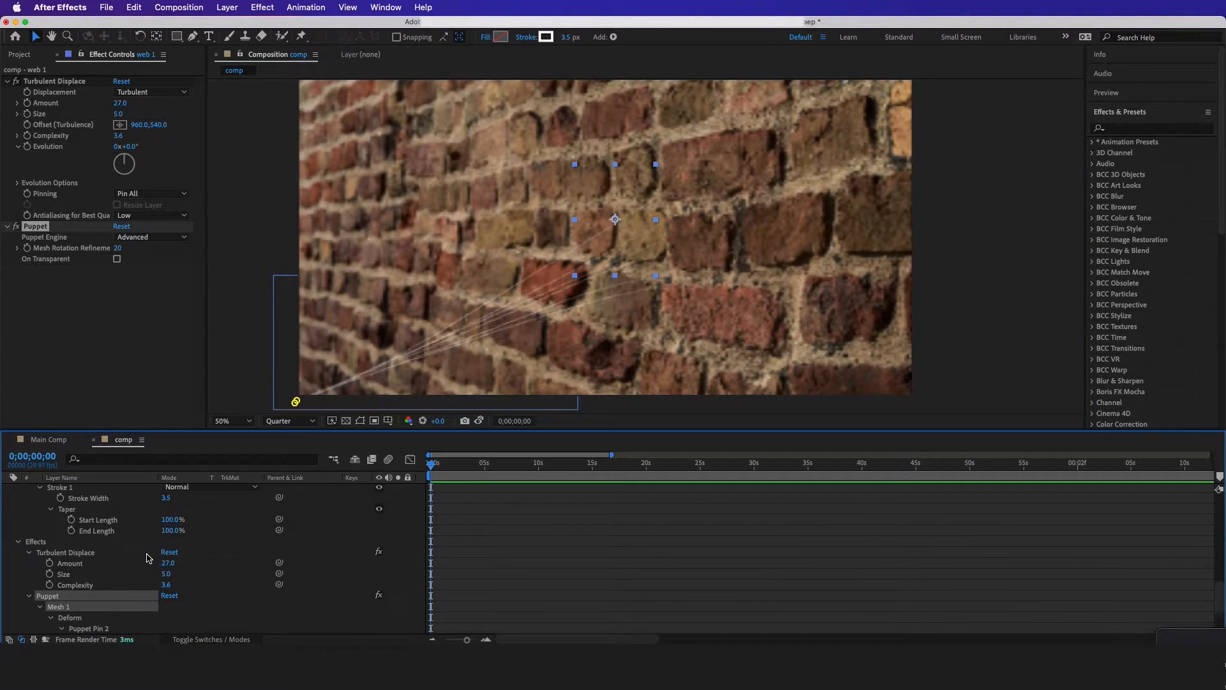
pyautogui.click(99, 531)
pyautogui.click(89, 522)
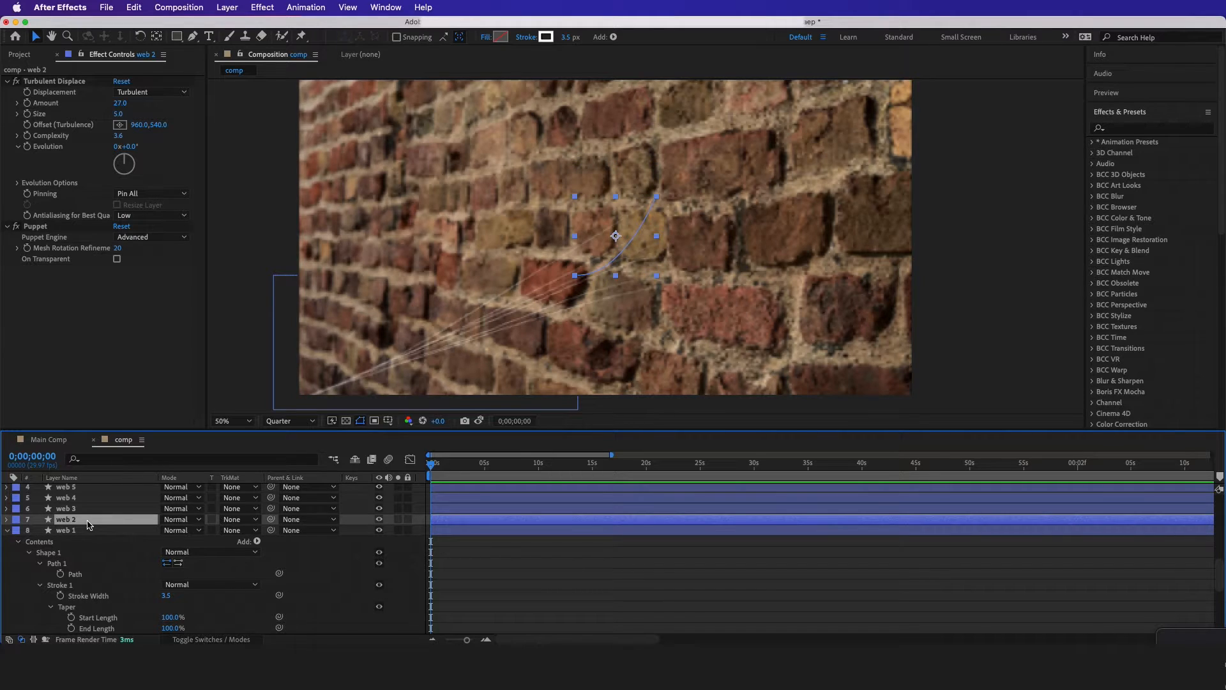
pyautogui.press('u')
pyautogui.press('u')
pyautogui.scroll(-6, 85, 525)
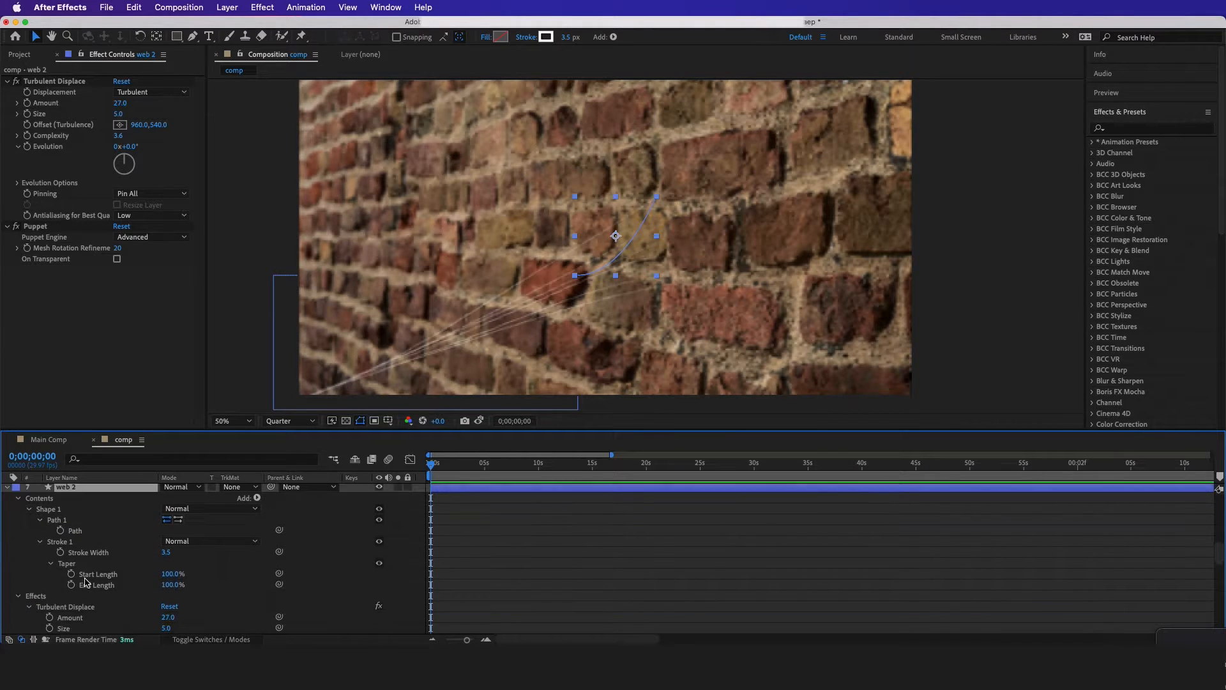
pyautogui.press('=')
pyautogui.moveTo(486, 535); pyautogui.dragTo(538, 573)
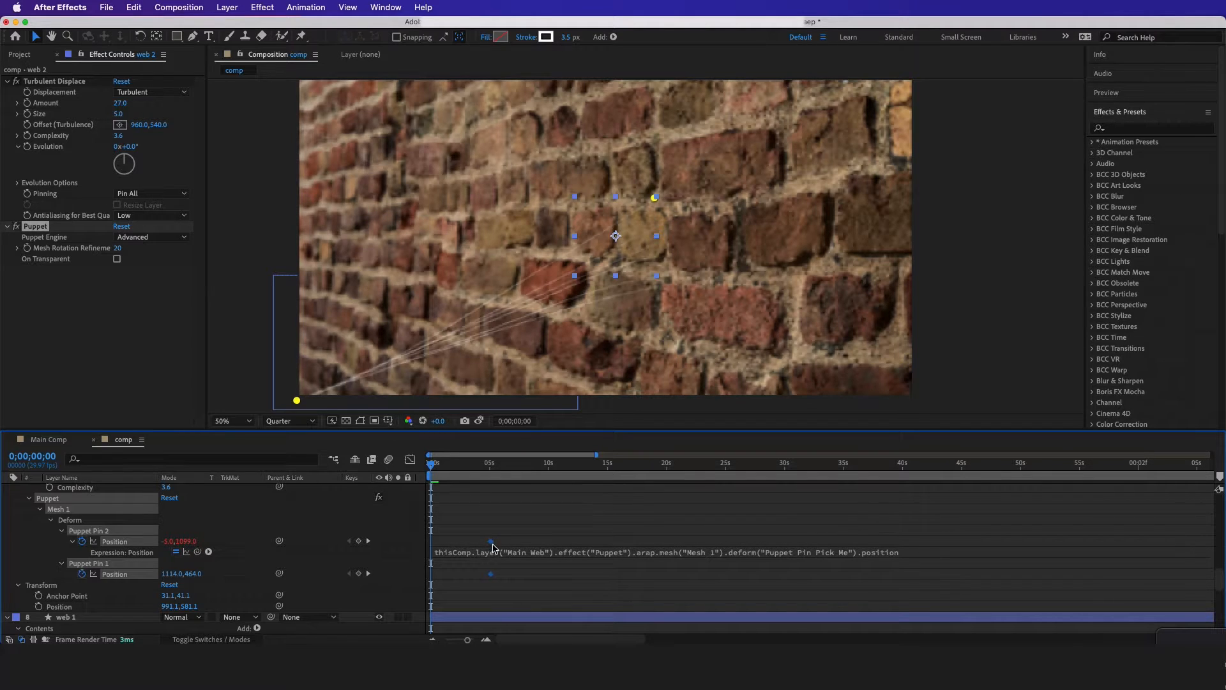
# At 0;00;00;00, move web 2's Puppet Pin 1 onto its Puppet Pin 2 at the wall's lower-left corner, at about -4.0,1100.0
pyautogui.click(200, 532)
pyautogui.moveTo(654, 199); pyautogui.dragTo(296, 402)
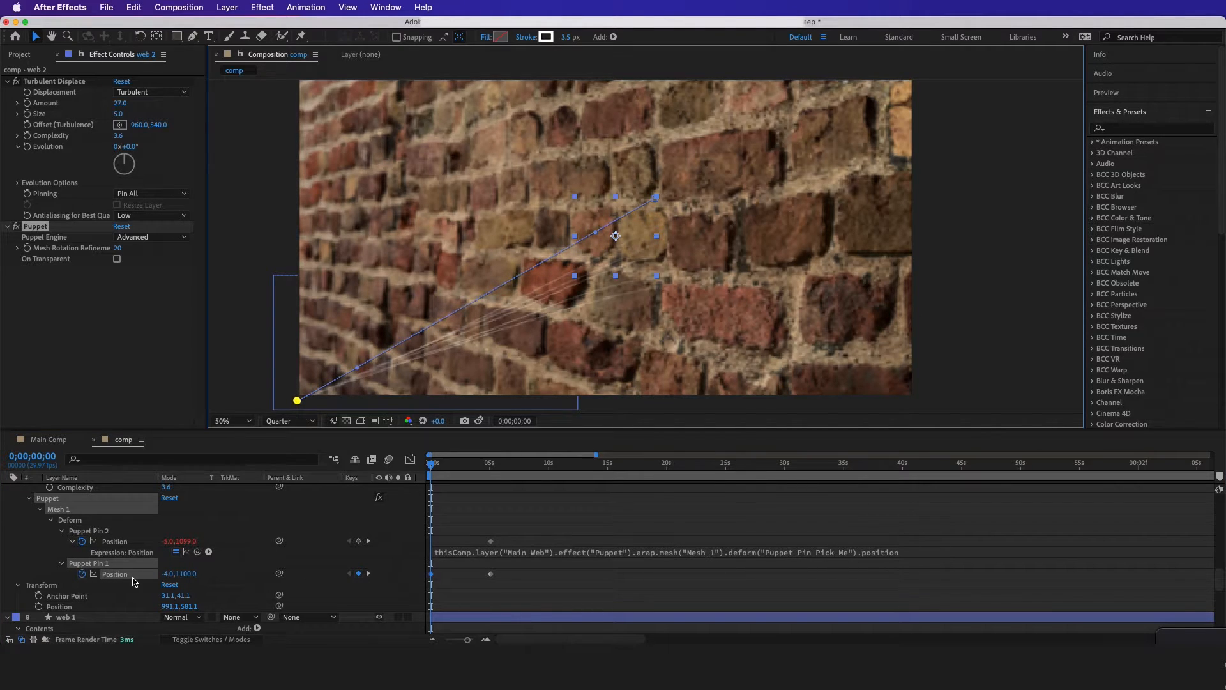
pyautogui.scroll(2, 442, 570)
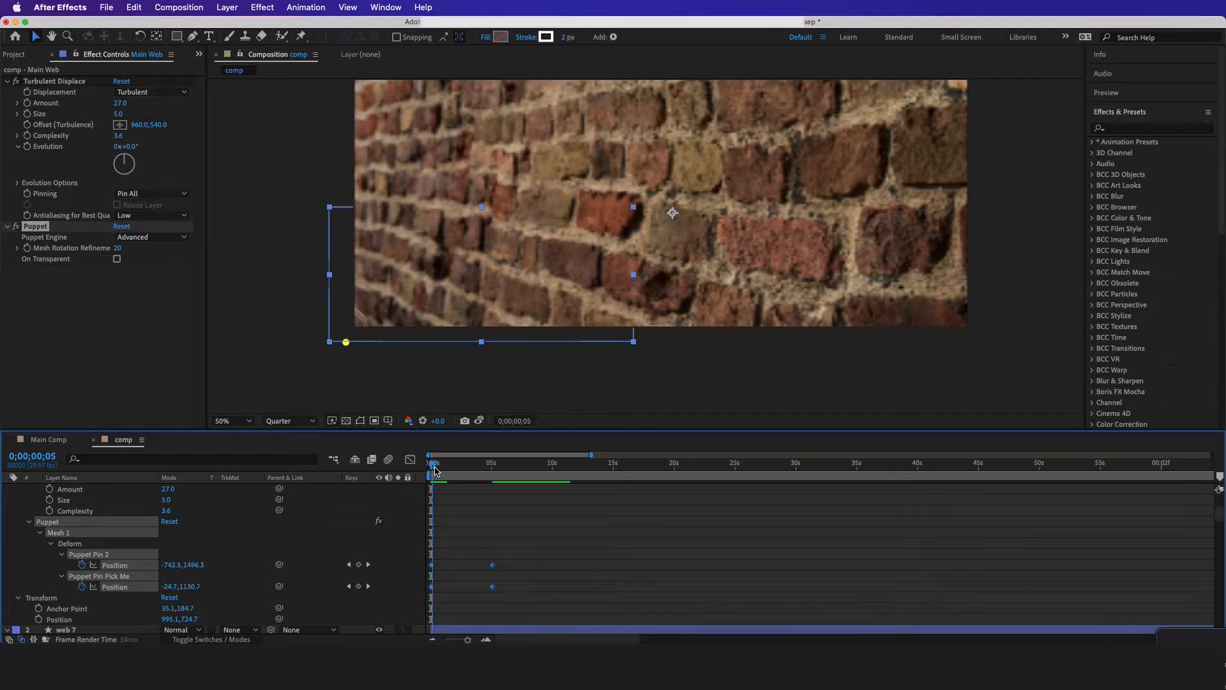
# At 0;00;00;00, shift Main Web's pins farther off-frame: Puppet Pin 2 to about -765.0,1509.0 and Puppet Pin Pick Me to about -55.0,1145.0
pyautogui.moveTo(431, 474)
pyautogui.mouseDown()
pyautogui.moveTo(461, 488)
pyautogui.moveTo(418, 492)
pyautogui.mouseUp()
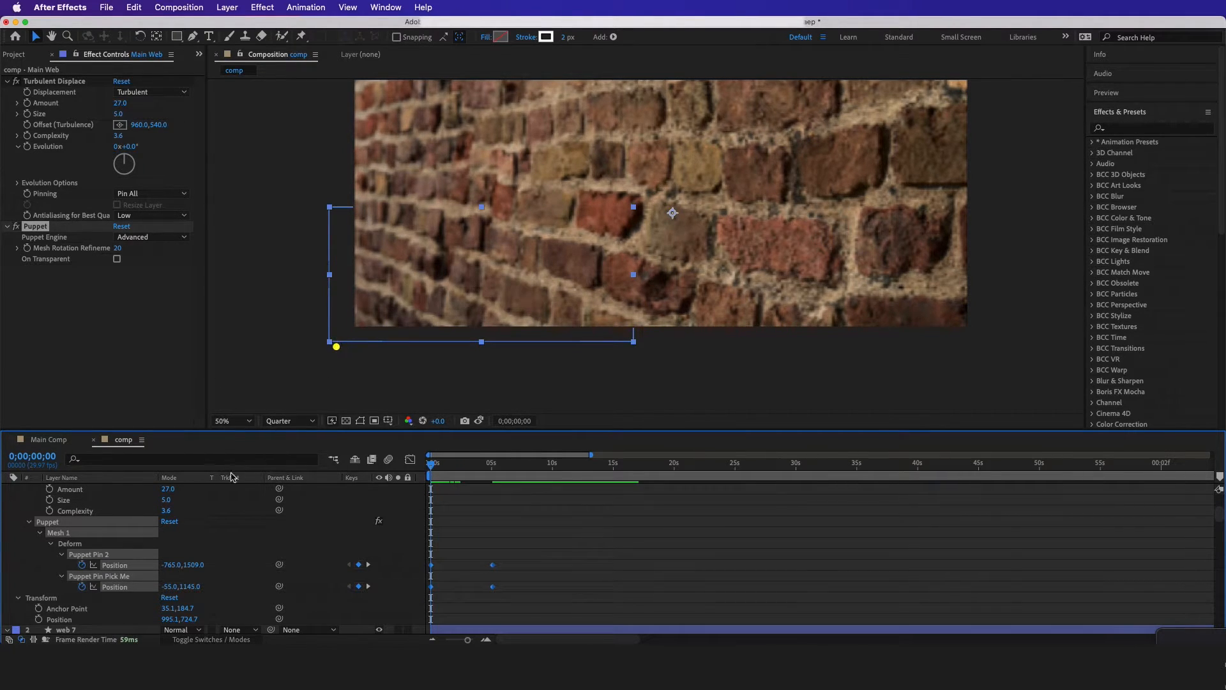
pyautogui.scroll(5, 108, 519)
pyautogui.scroll(-6, 91, 494)
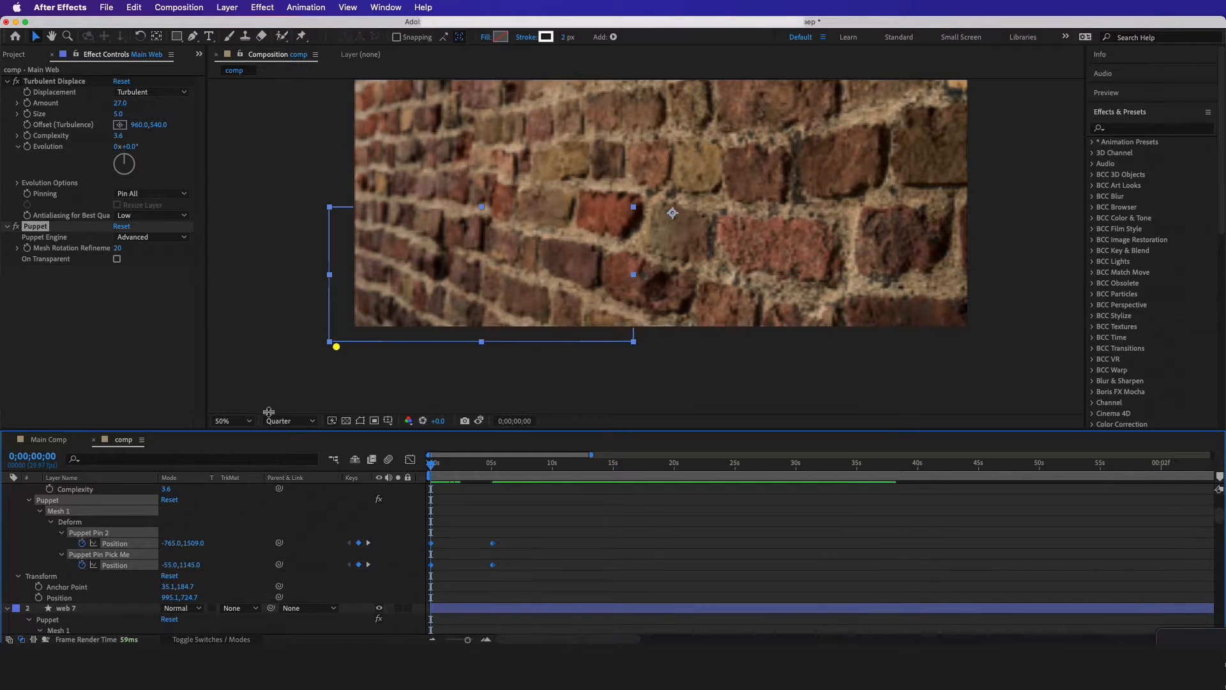
# At 0;00;00;00, move Main Web's Puppet Pin 2 to about -953.0,1615.0 and Puppet Pin Pick Me to about -243.0,1251.0, and preview the animation
pyautogui.moveTo(337, 349); pyautogui.dragTo(279, 384)
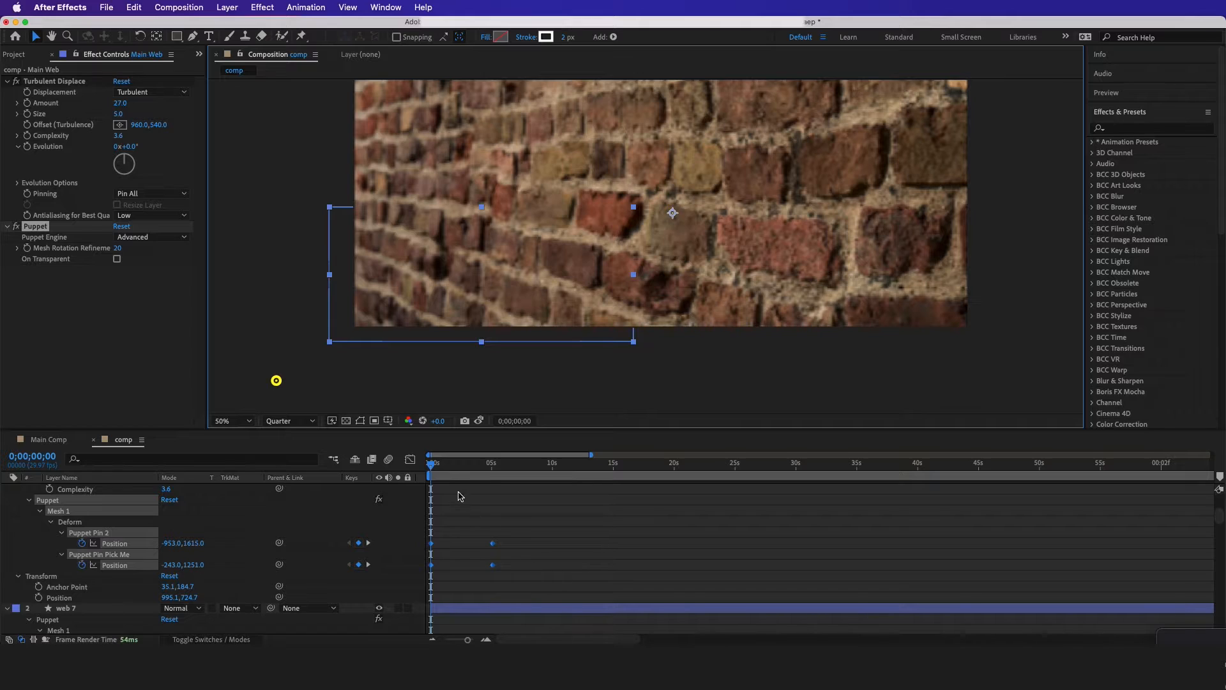
pyautogui.press('space')
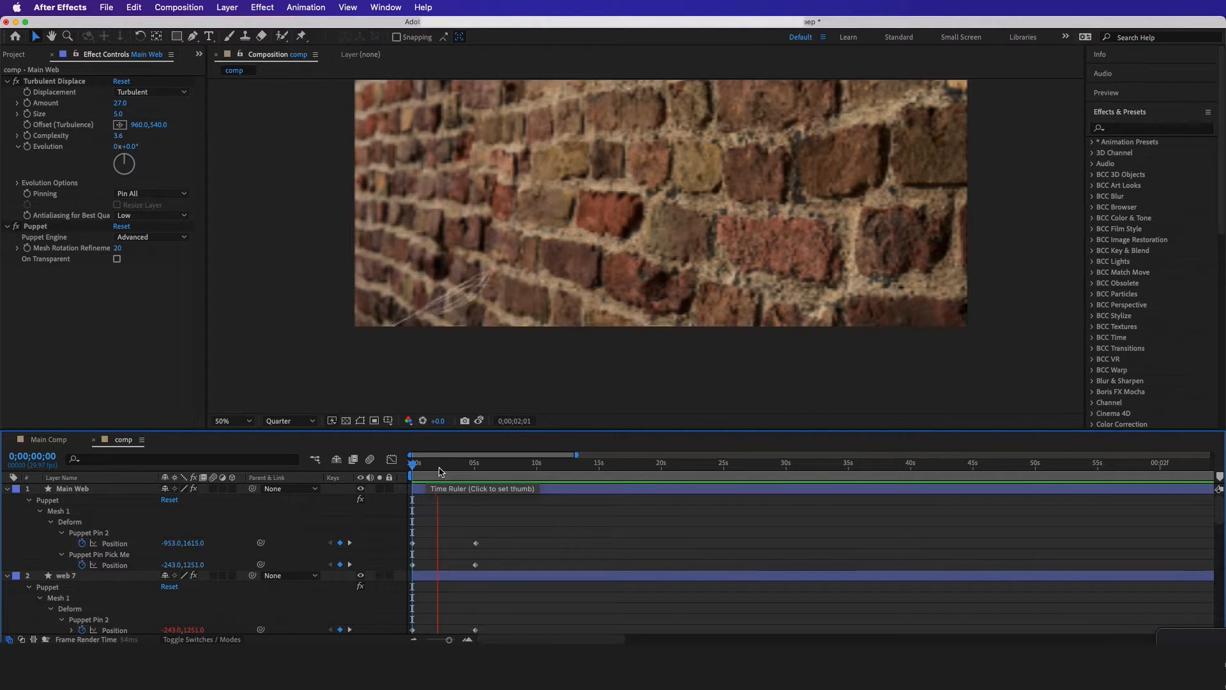
pyautogui.press('space')
# Move the ending Position keyframes of all web layers' puppet pins earlier, to about 0;00;00;06, and preview the faster shot
pyautogui.moveTo(528, 526); pyautogui.dragTo(468, 657)
pyautogui.moveTo(475, 596); pyautogui.dragTo(440, 598)
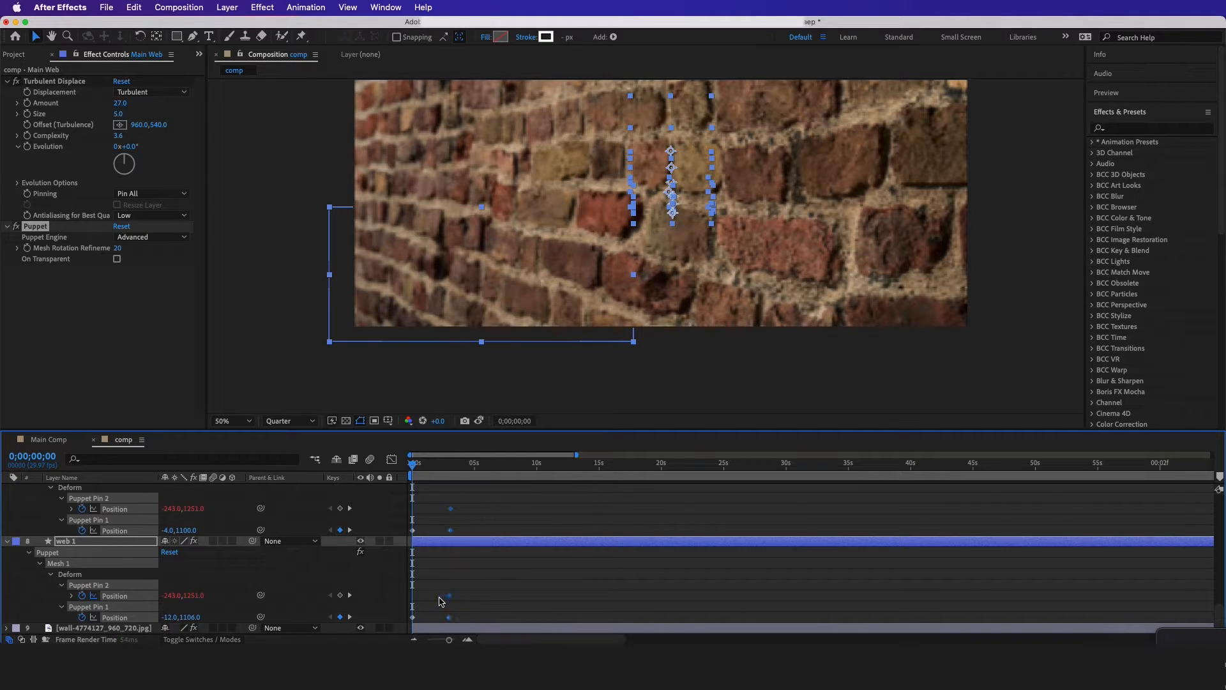
pyautogui.press('space')
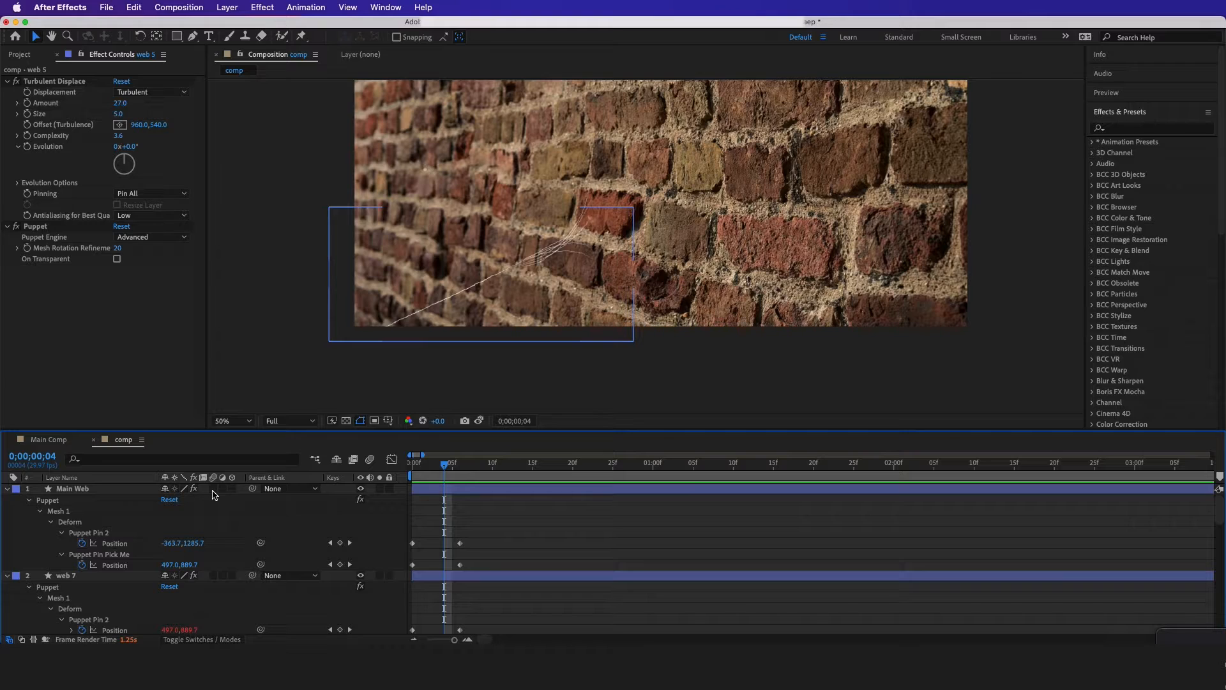
# Enable motion blur on all layers in the composition
pyautogui.press('super+a')
pyautogui.scroll(-1, 218, 512)
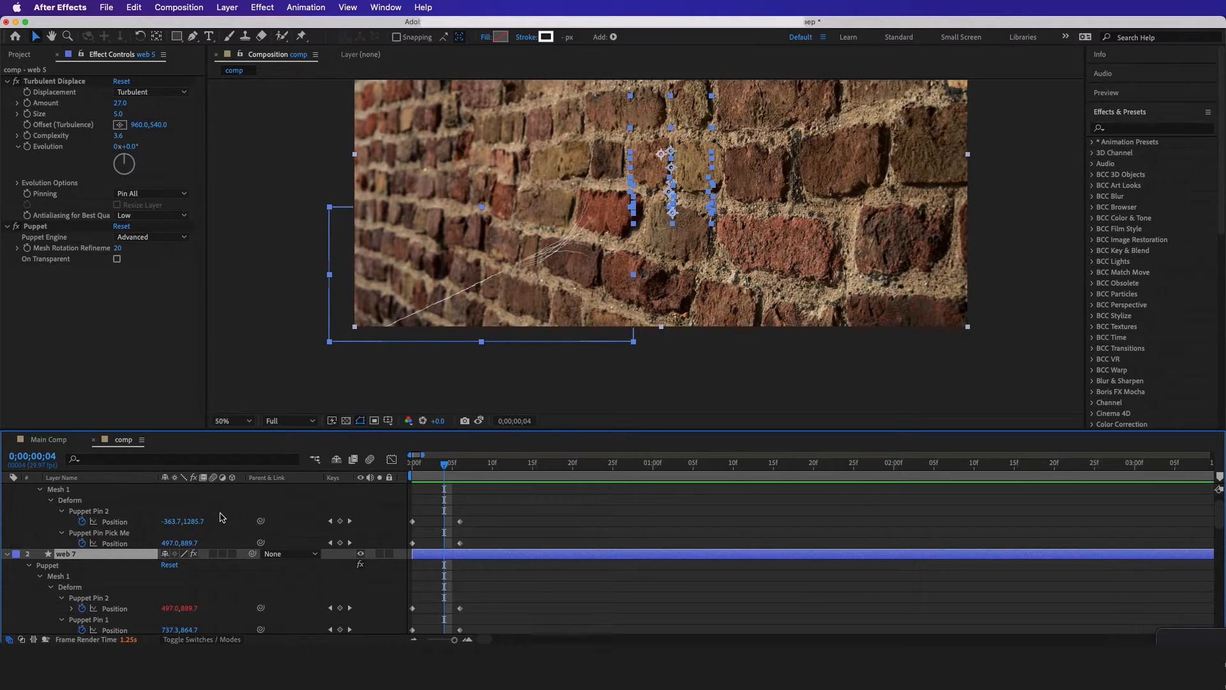
pyautogui.scroll(1, 222, 517)
pyautogui.click(213, 489)
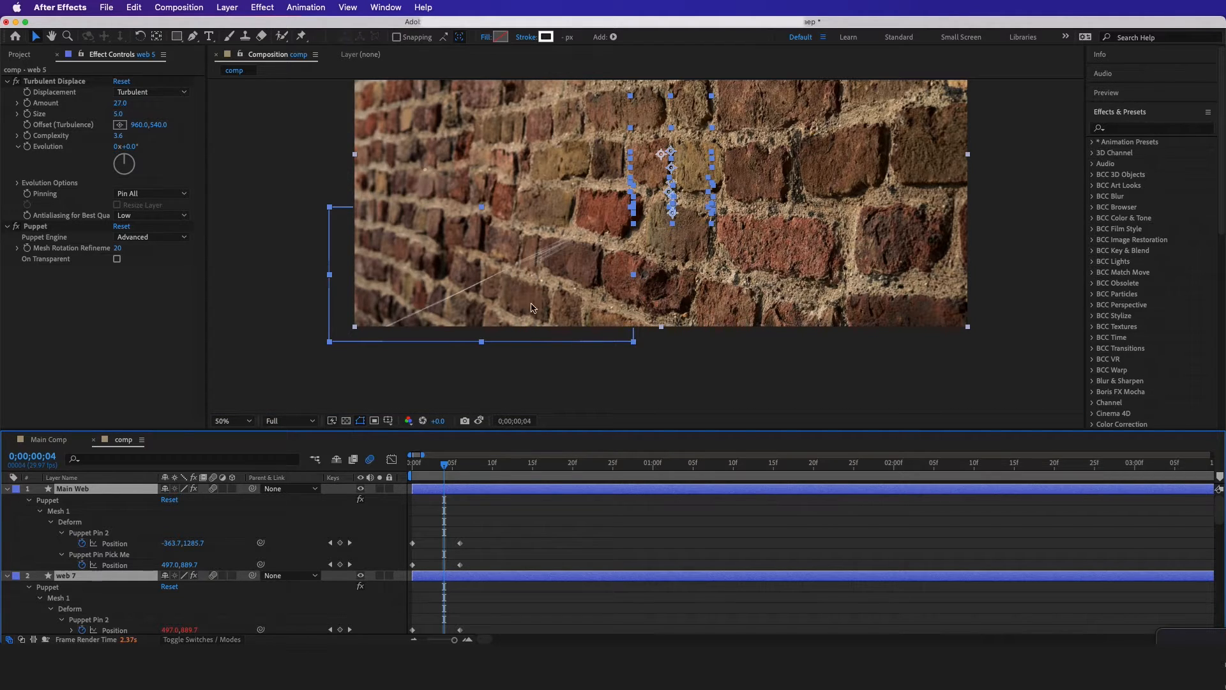
# Apply Easy Ease to all puppet pin Position keyframes on the web layers and preview the motion
pyautogui.moveTo(502, 502); pyautogui.dragTo(410, 639)
pyautogui.rightClick(413, 617)
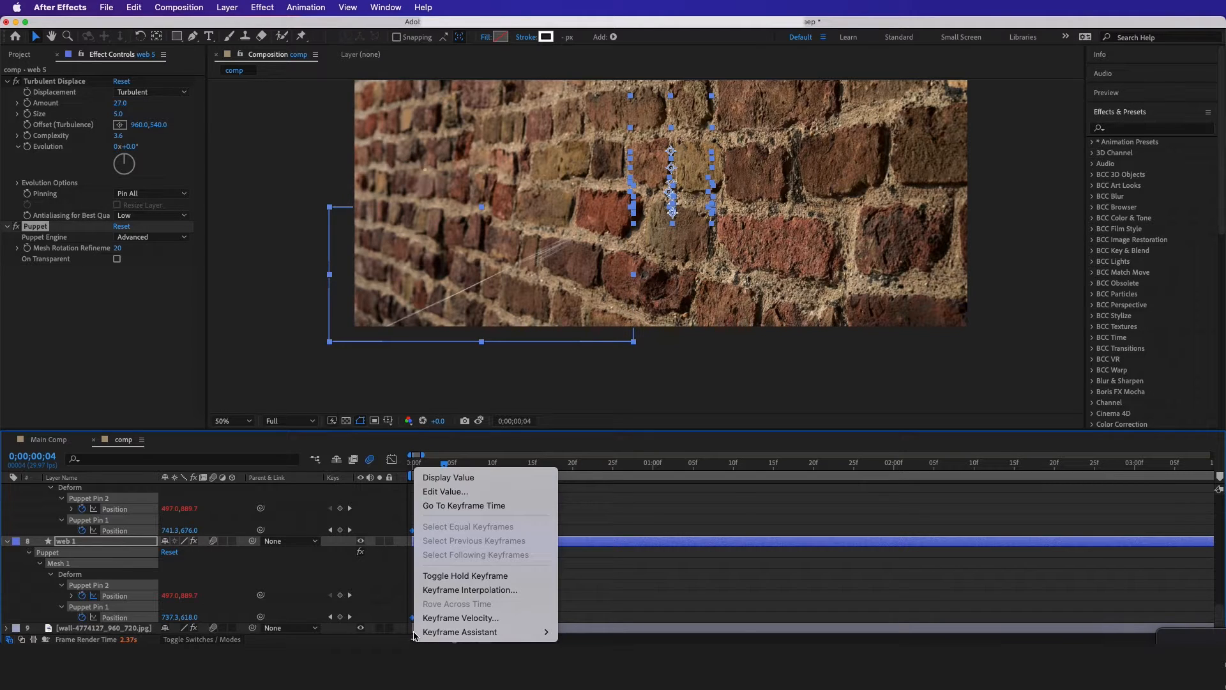
pyautogui.moveTo(428, 634)
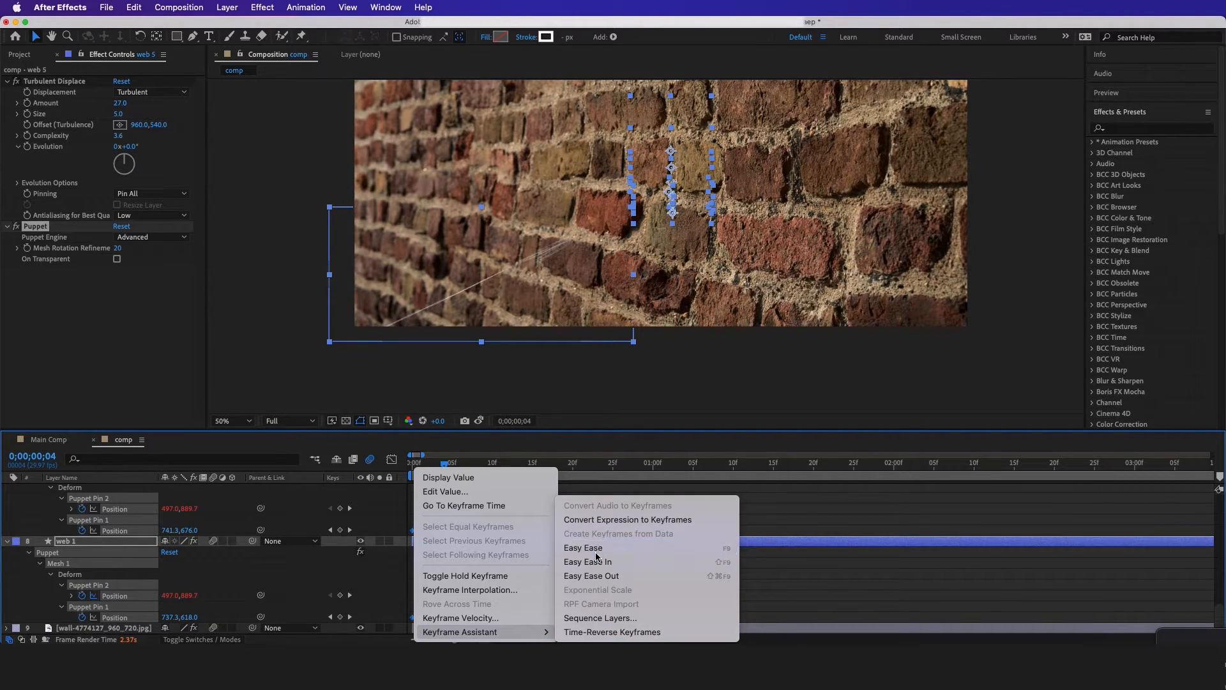
pyautogui.click(596, 552)
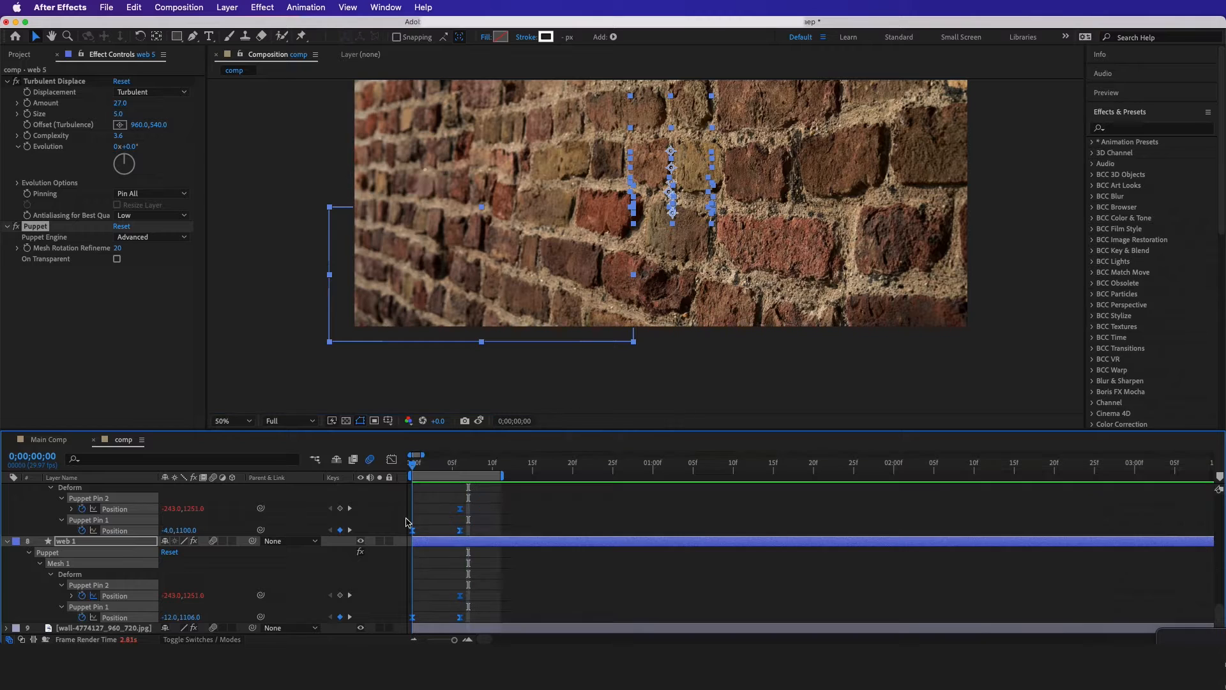
pyautogui.press('space')
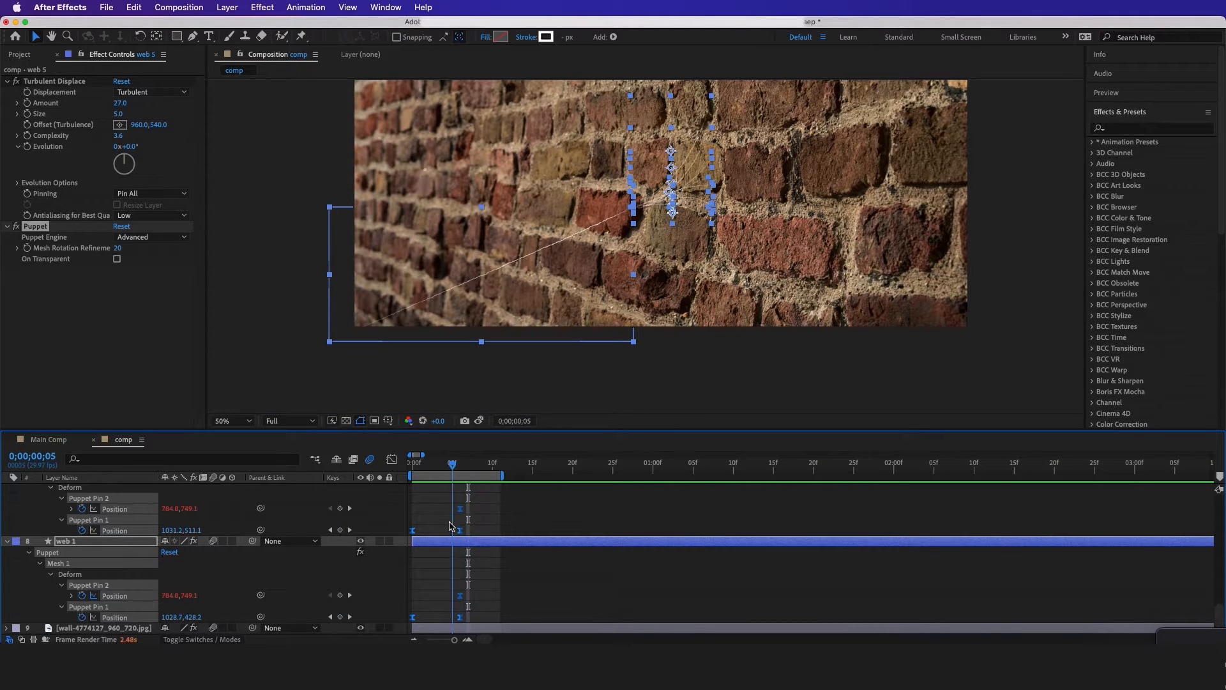
# Place web-2592005_960_720-1.jpg above Main Web in the composition and reposition the image over the brick wall
pyautogui.scroll(15, 470, 505)
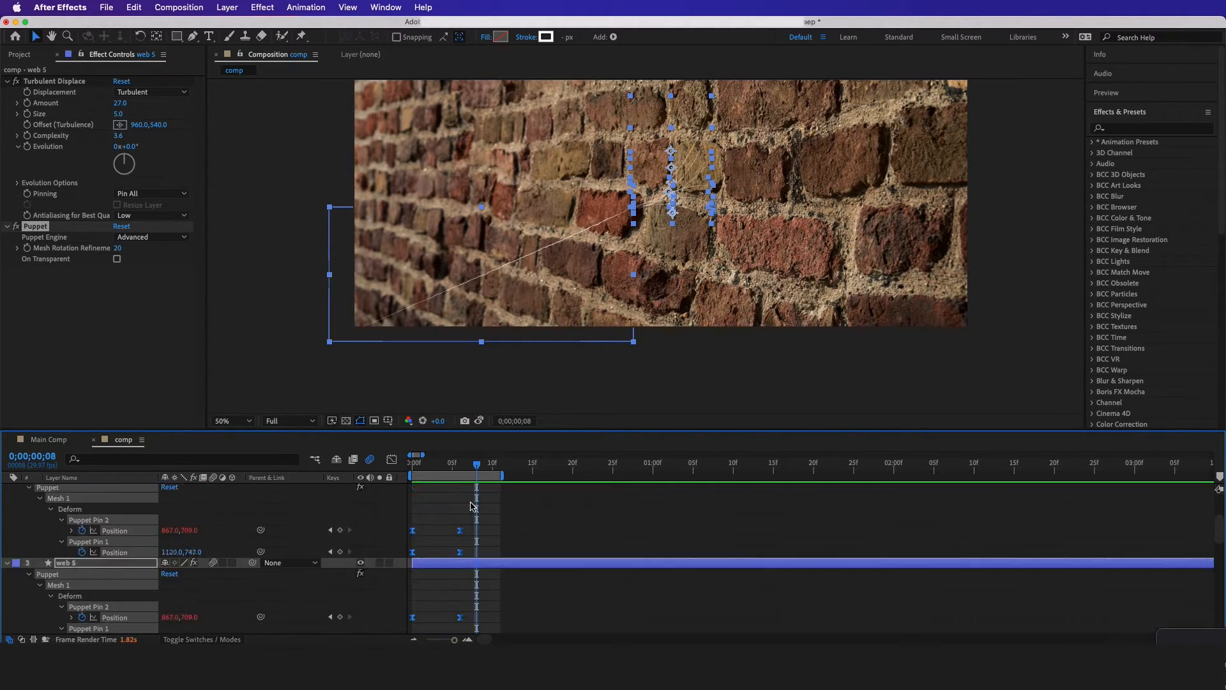
pyautogui.scroll(1, 708, 138)
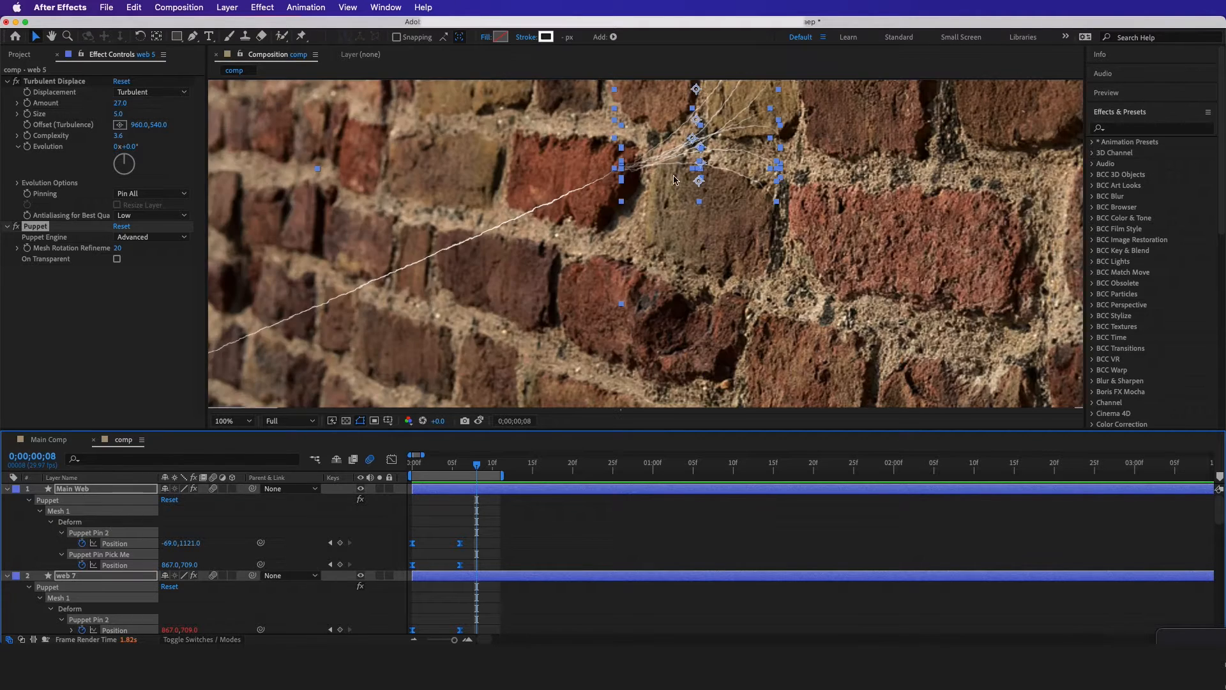
pyautogui.moveTo(709, 131); pyautogui.dragTo(491, 329)
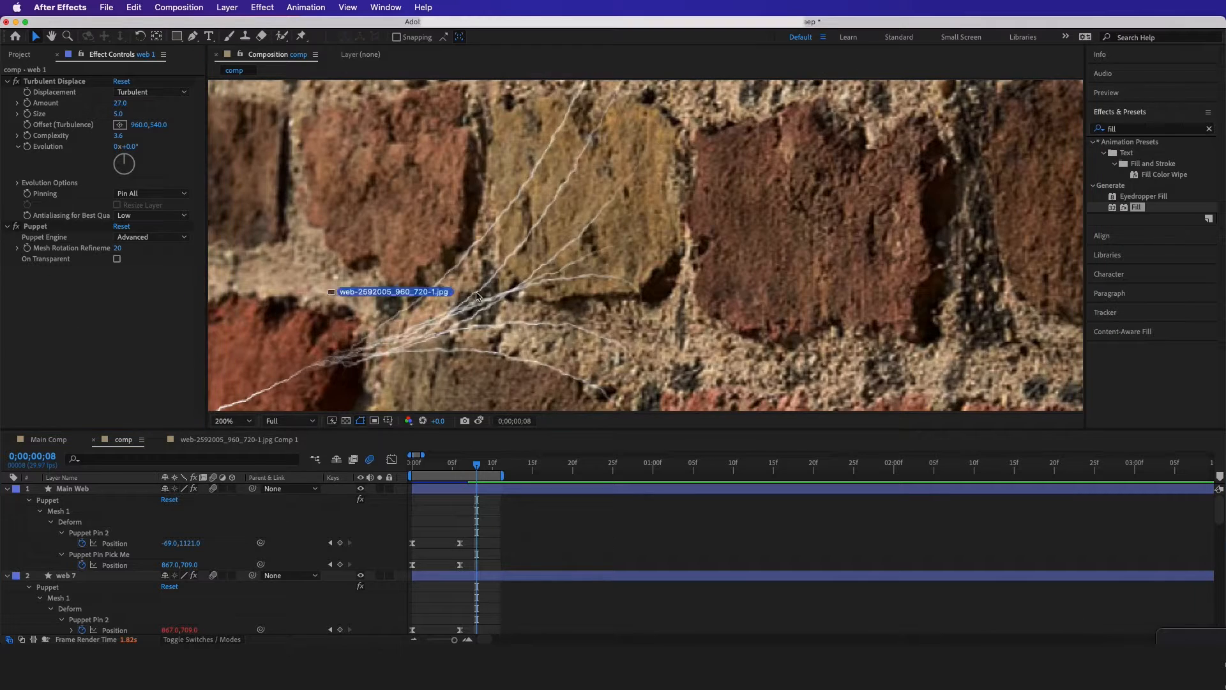
pyautogui.moveTo(477, 295); pyautogui.dragTo(479, 293)
pyautogui.scroll(-4, 499, 187)
pyautogui.scroll(2, 499, 187)
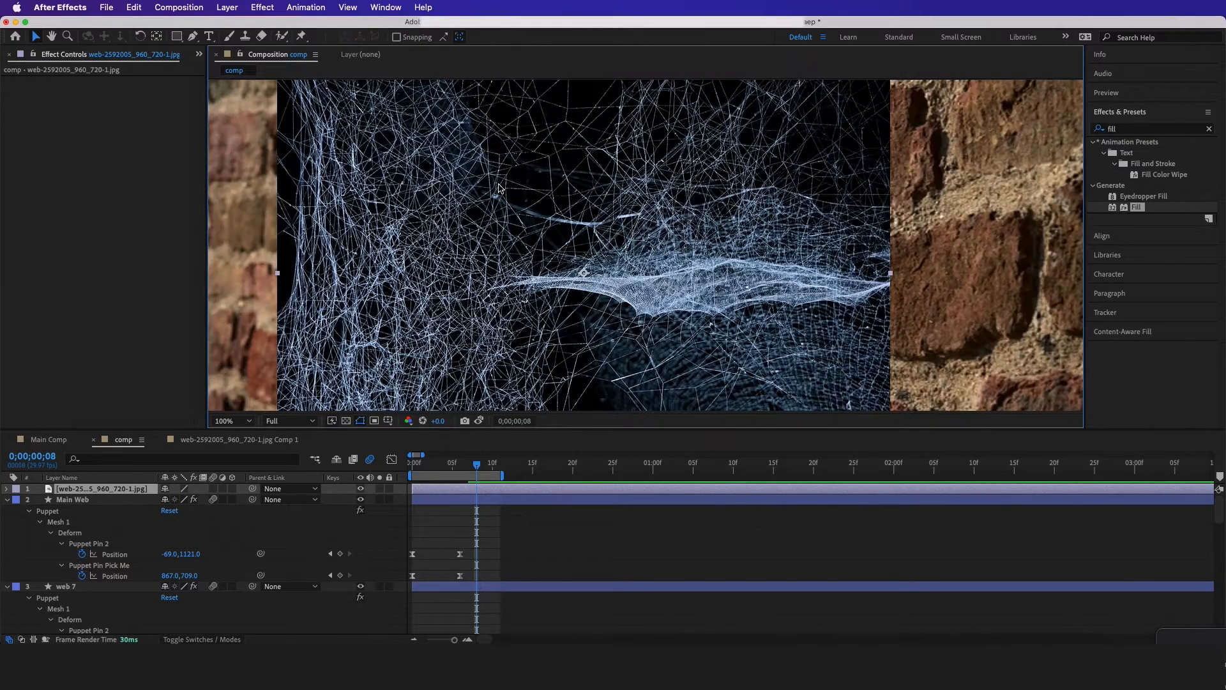
pyautogui.moveTo(498, 187); pyautogui.dragTo(550, 333)
# Apply Color Range to the web image, sample its black background, and set Fuzziness to 200
pyautogui.click(1154, 128)
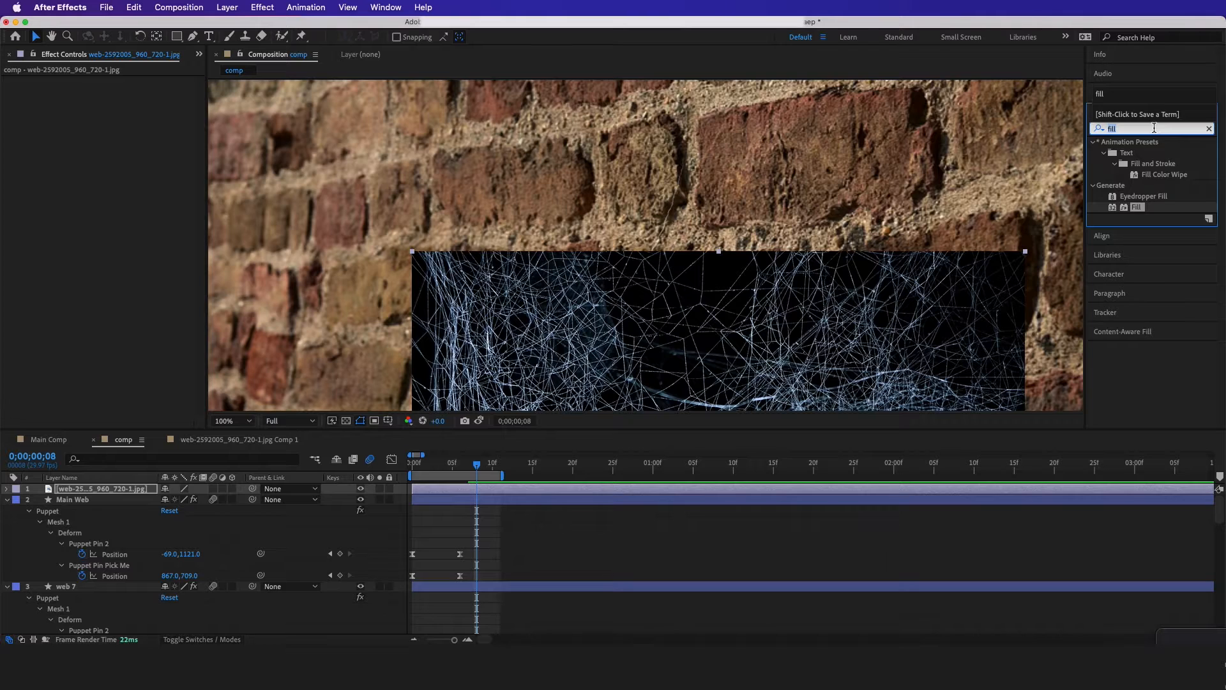
pyautogui.write('color r')
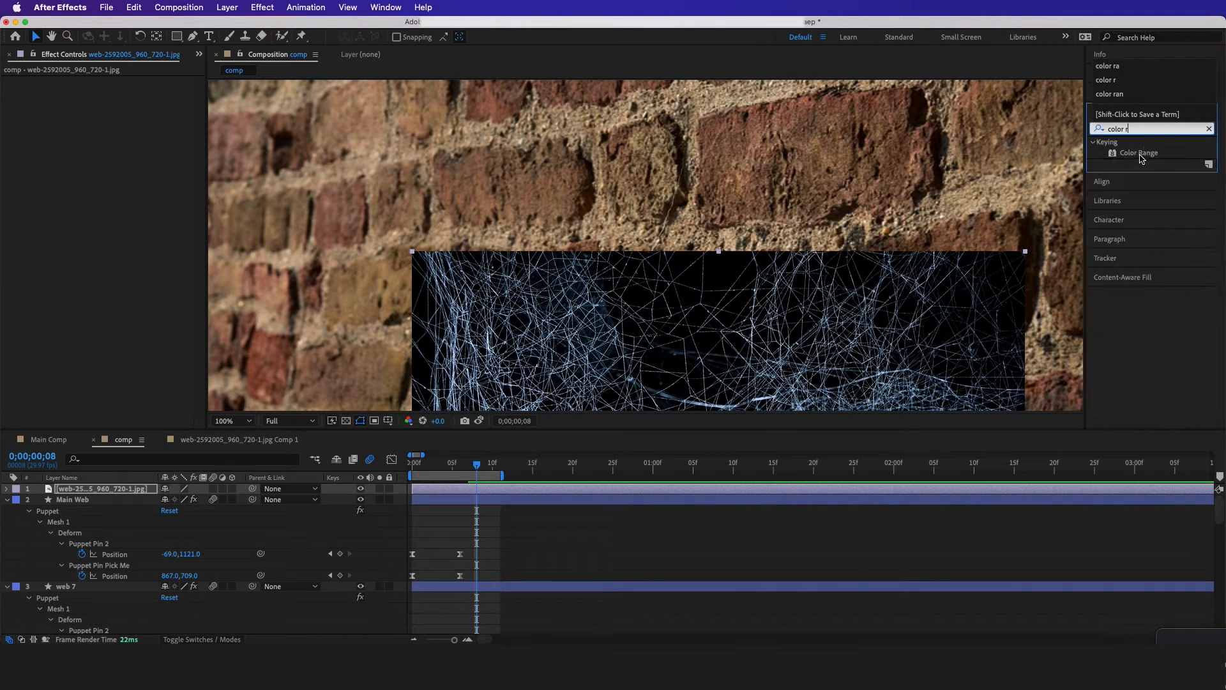
pyautogui.moveTo(1141, 155); pyautogui.dragTo(693, 306)
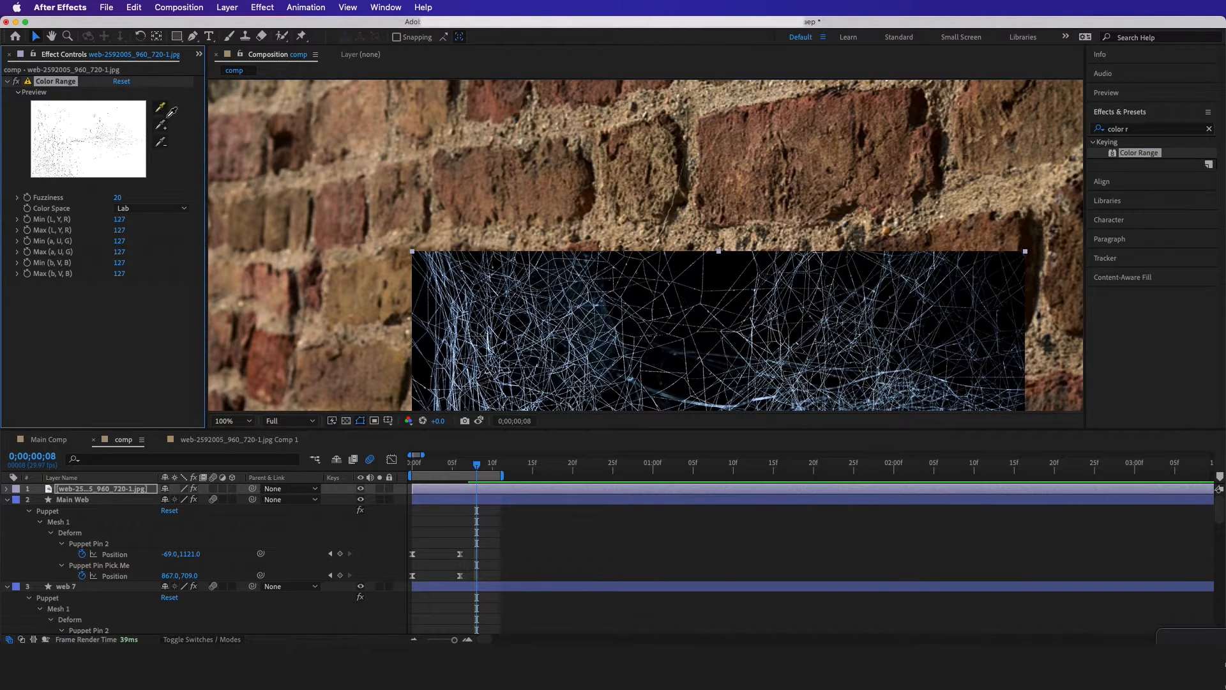
pyautogui.click(715, 271)
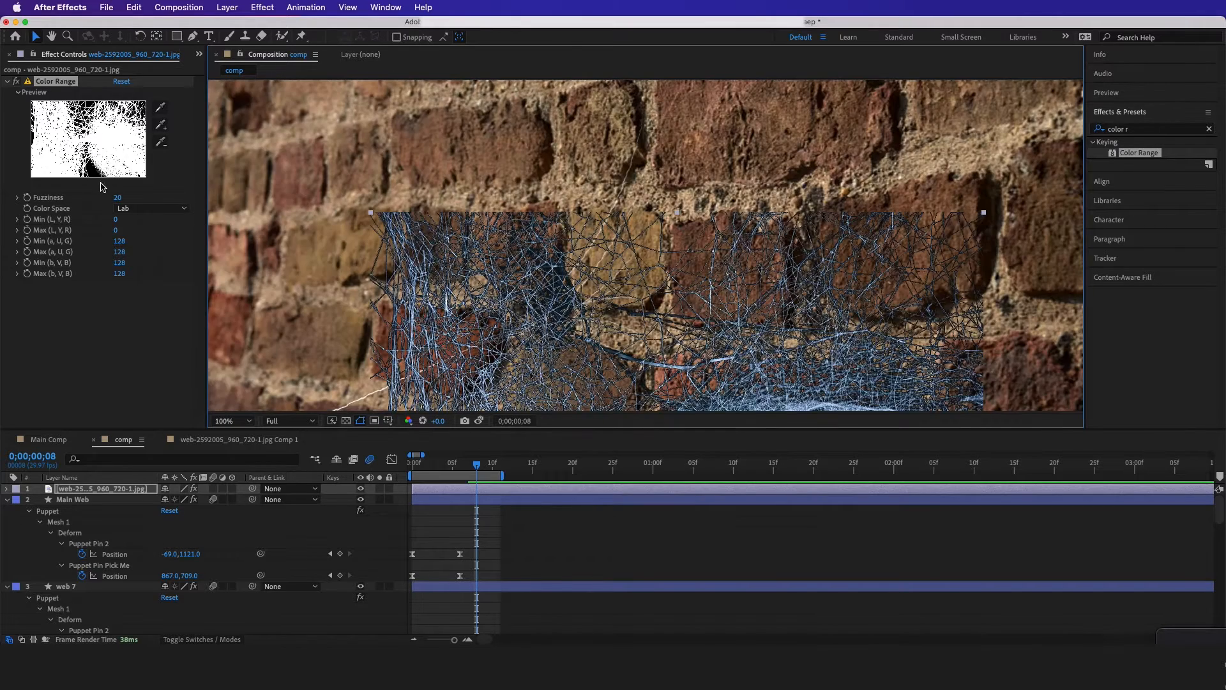
pyautogui.moveTo(117, 199); pyautogui.dragTo(167, 204)
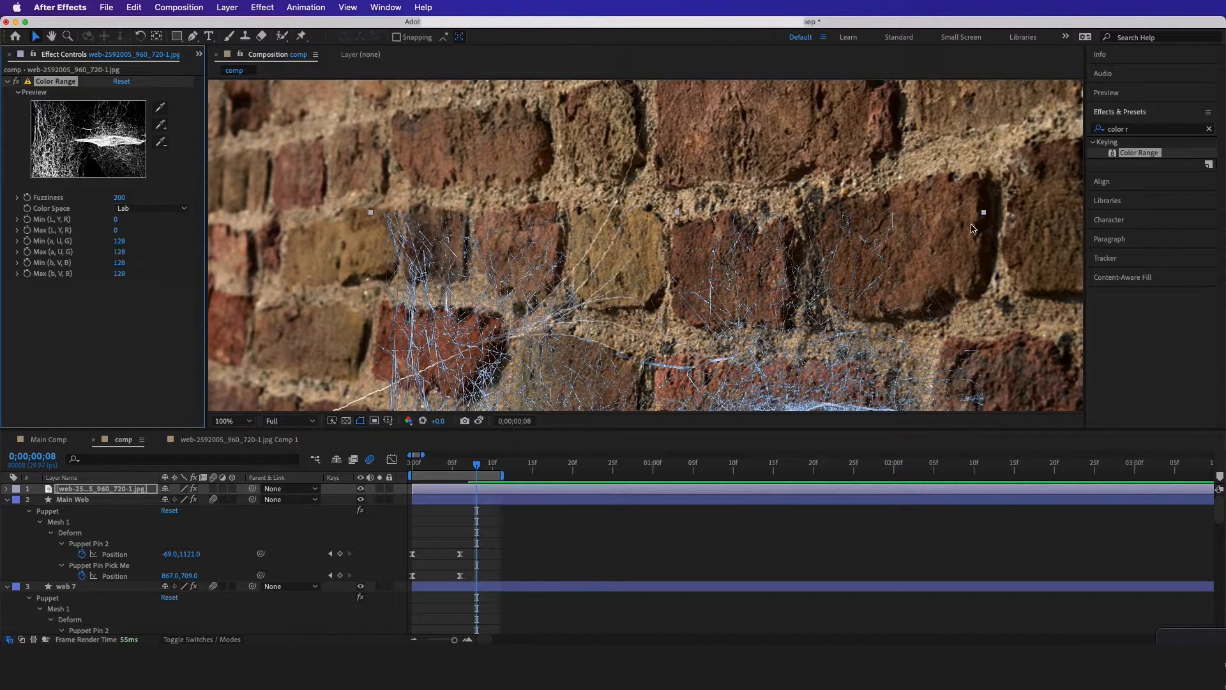
# Apply the Fill effect to the keyed web image and set its colour to white, FFFFFF
pyautogui.click(1158, 119)
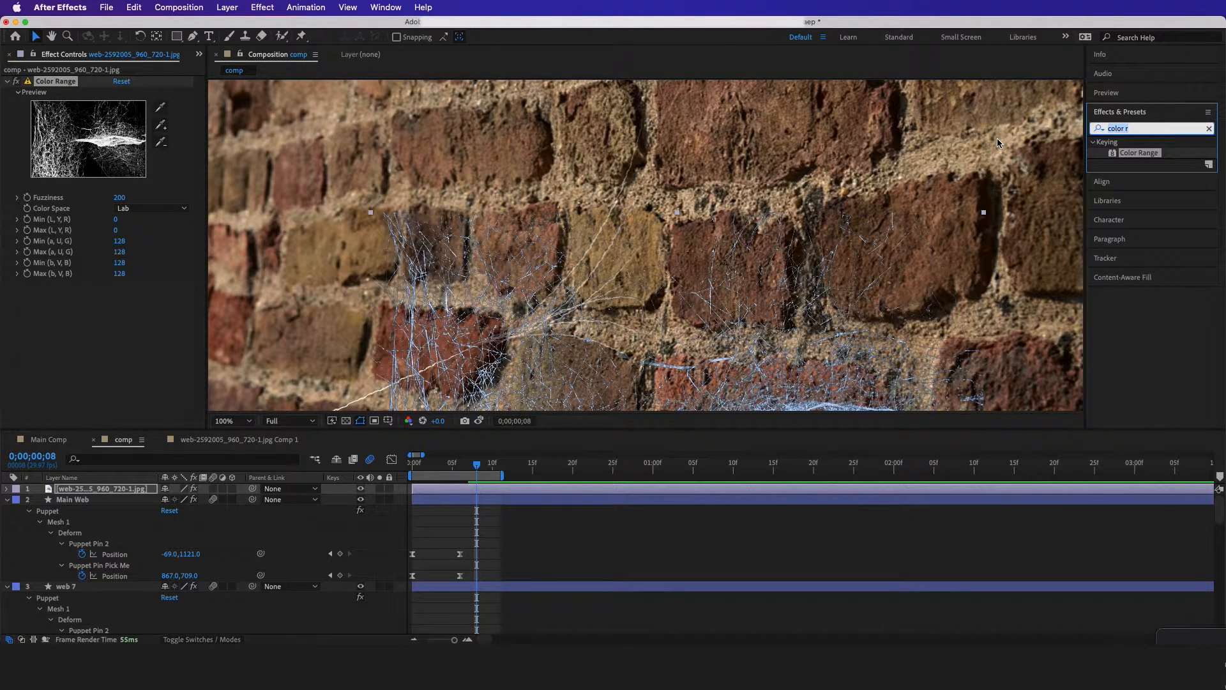
pyautogui.write('fill')
pyautogui.moveTo(1124, 207); pyautogui.dragTo(651, 364)
pyautogui.click(120, 318)
pyautogui.write('ffffff')
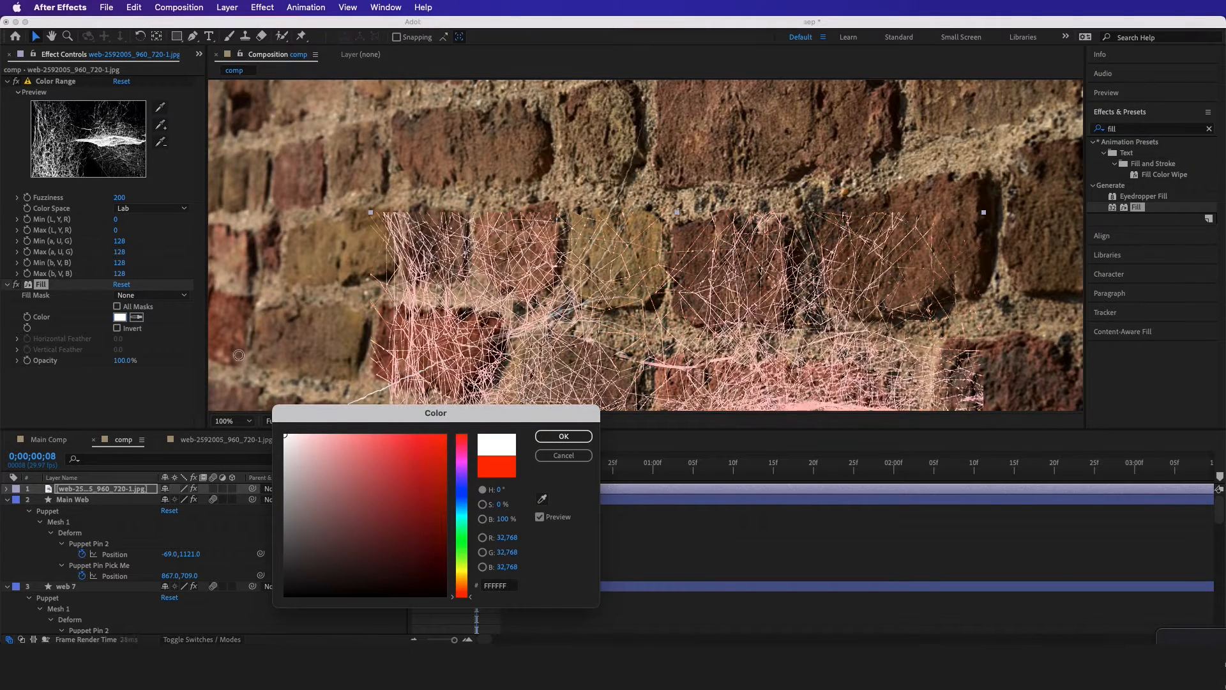
pyautogui.click(564, 436)
# Reposition the white web image over the spread strands and pre-compose its layer
pyautogui.moveTo(612, 295); pyautogui.dragTo(529, 225)
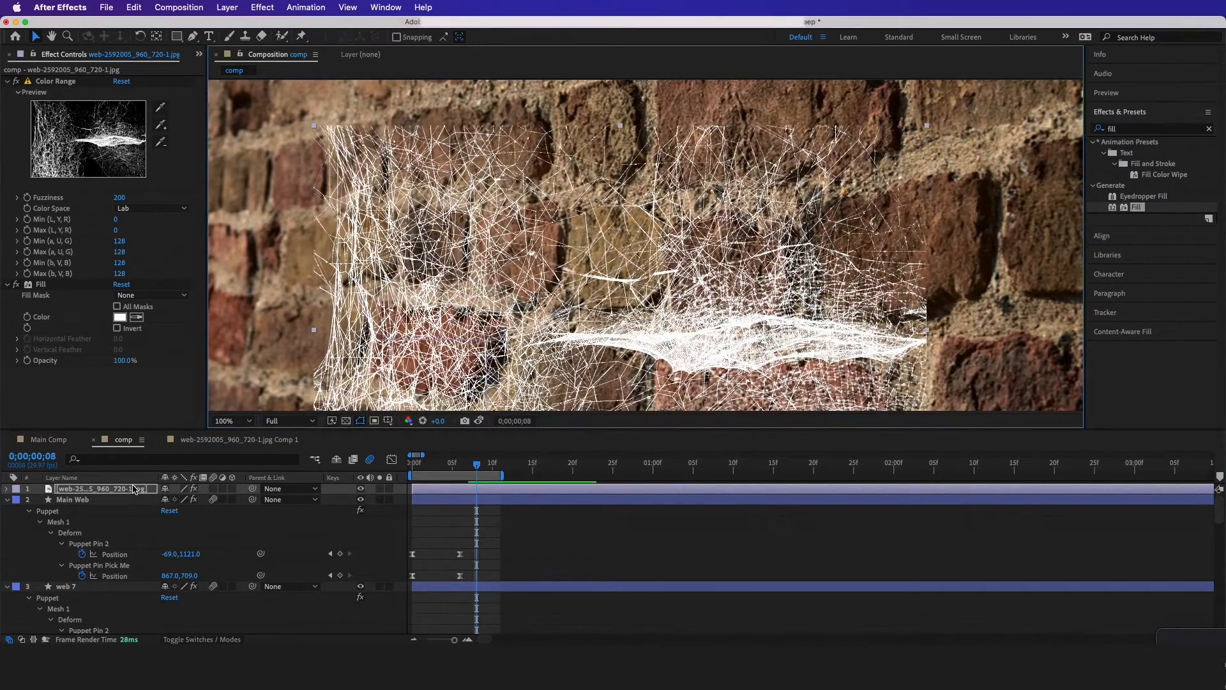
pyautogui.rightClick(131, 489)
pyautogui.click(166, 569)
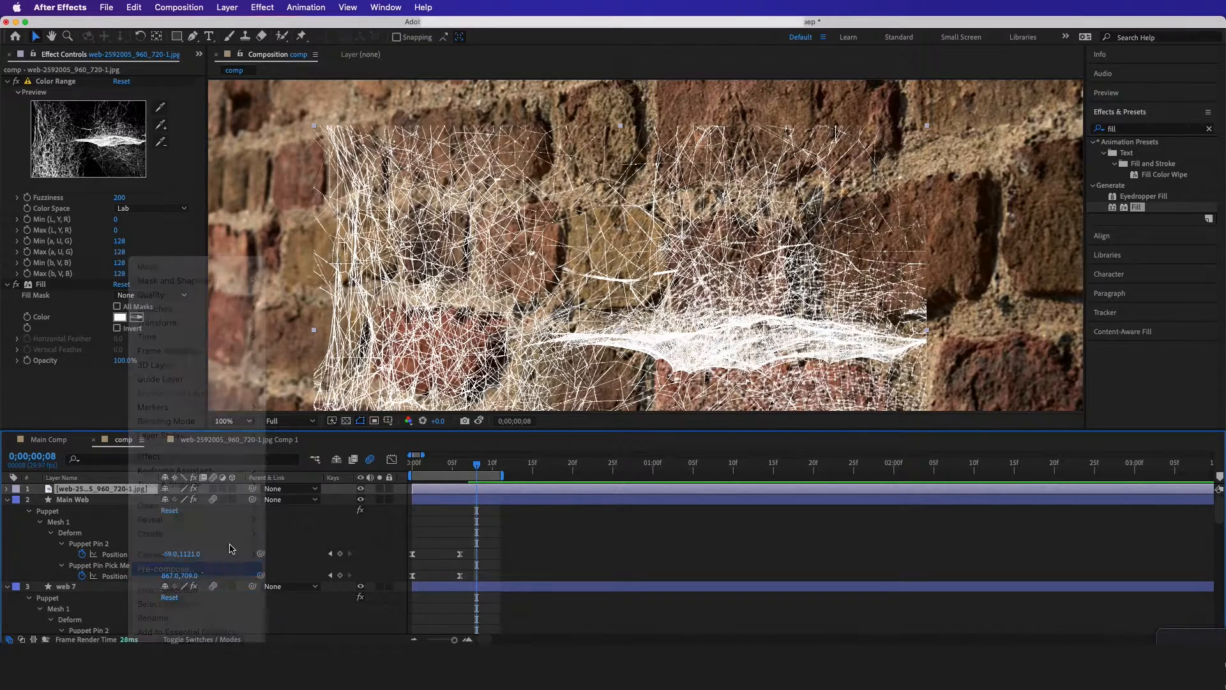
pyautogui.click(377, 543)
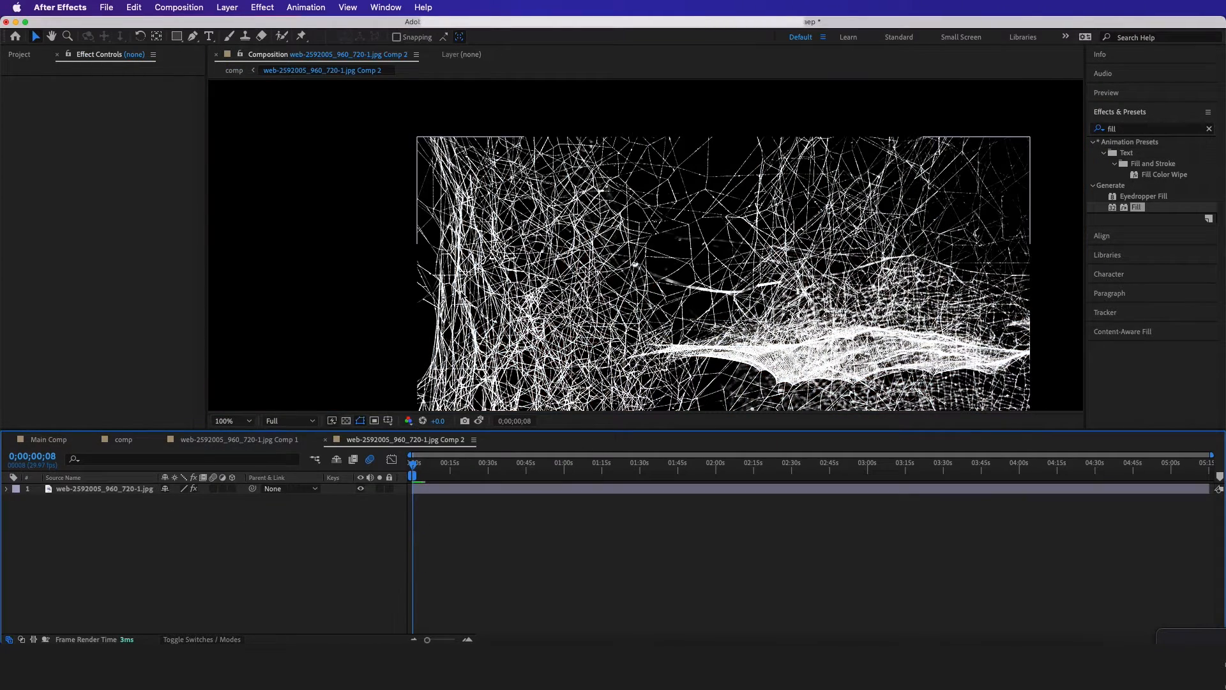
# In comp, scale the pre-composed web layer to 168.4% over the wall
pyautogui.scroll(-1, 502, 158)
pyautogui.scroll(1, 514, 184)
pyautogui.click(500, 209)
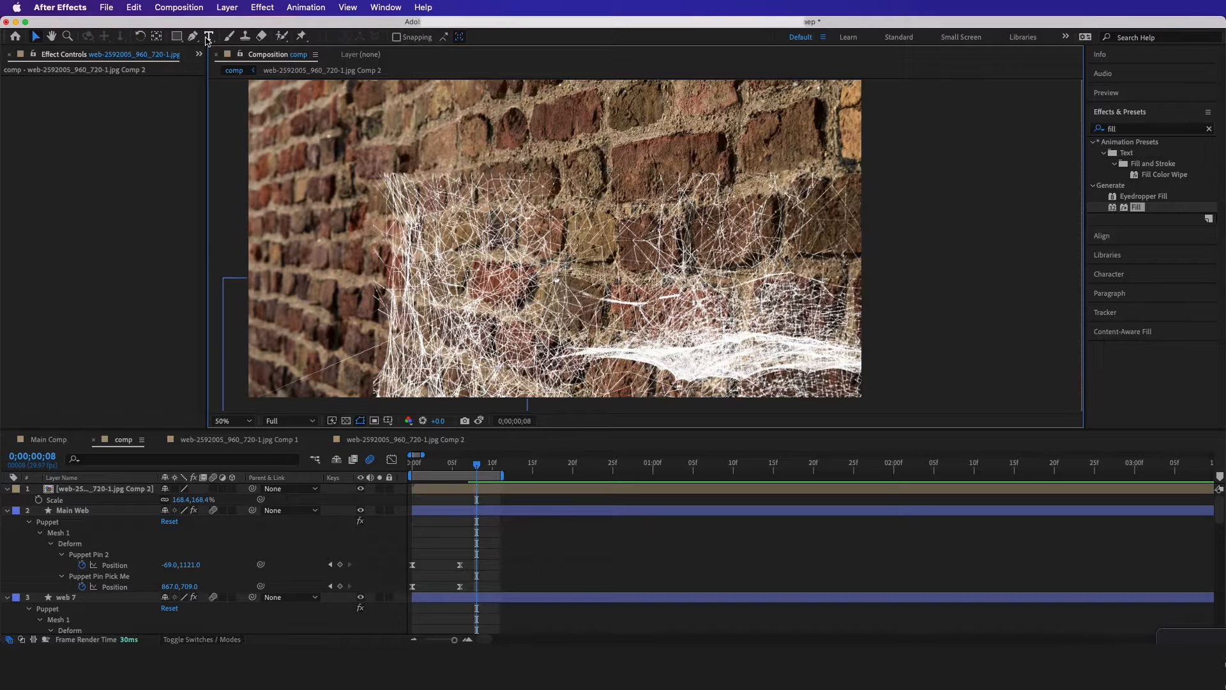
# Hide the pre-composed web layer, draw a closed Pen tool mask around the spread strands, and show the layer again
pyautogui.click(193, 36)
pyautogui.click(154, 490)
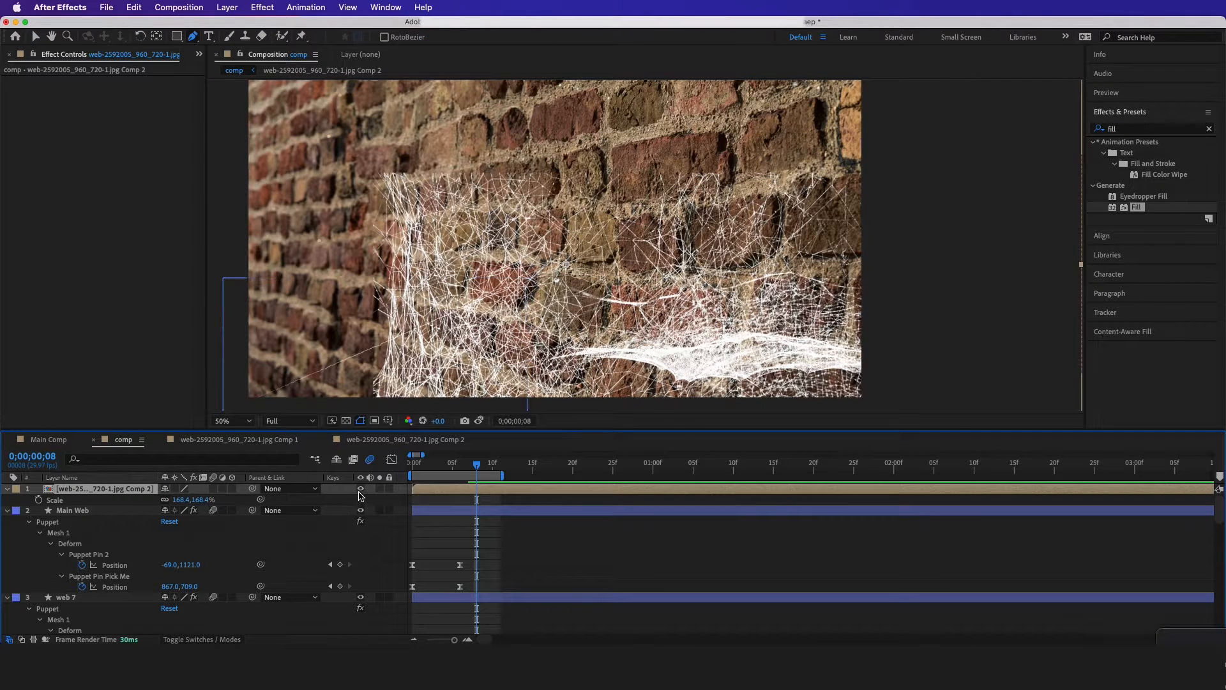
pyautogui.click(360, 490)
pyautogui.scroll(2, 559, 241)
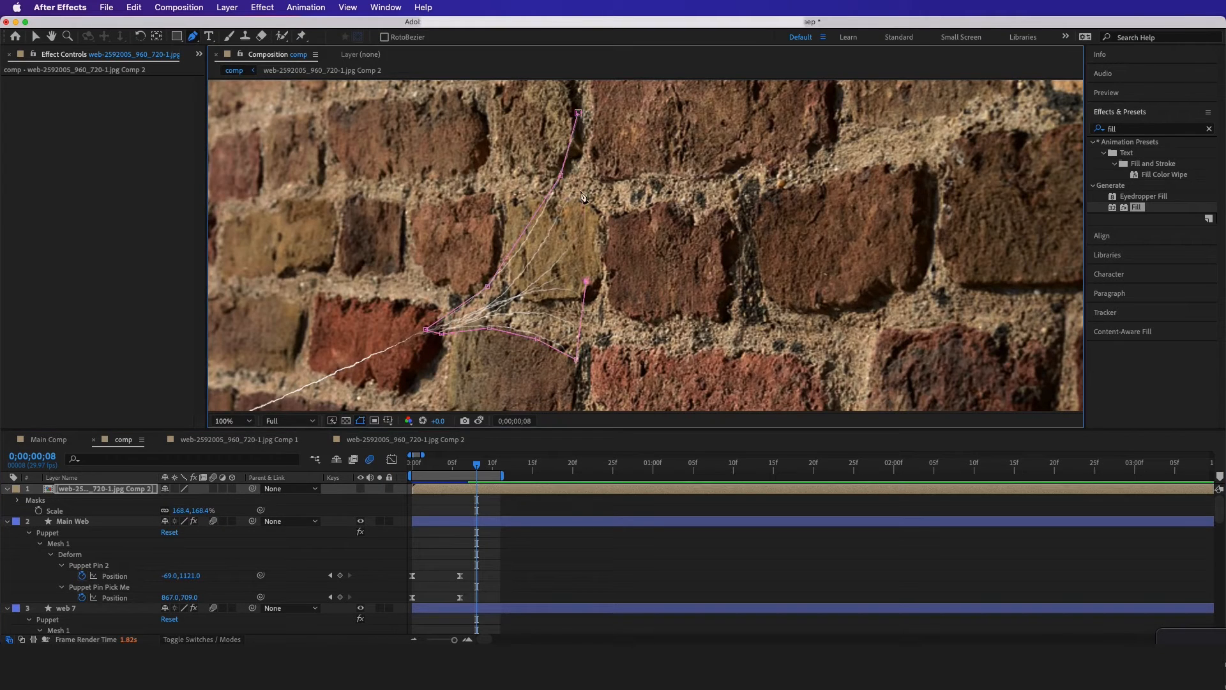
pyautogui.click(577, 113)
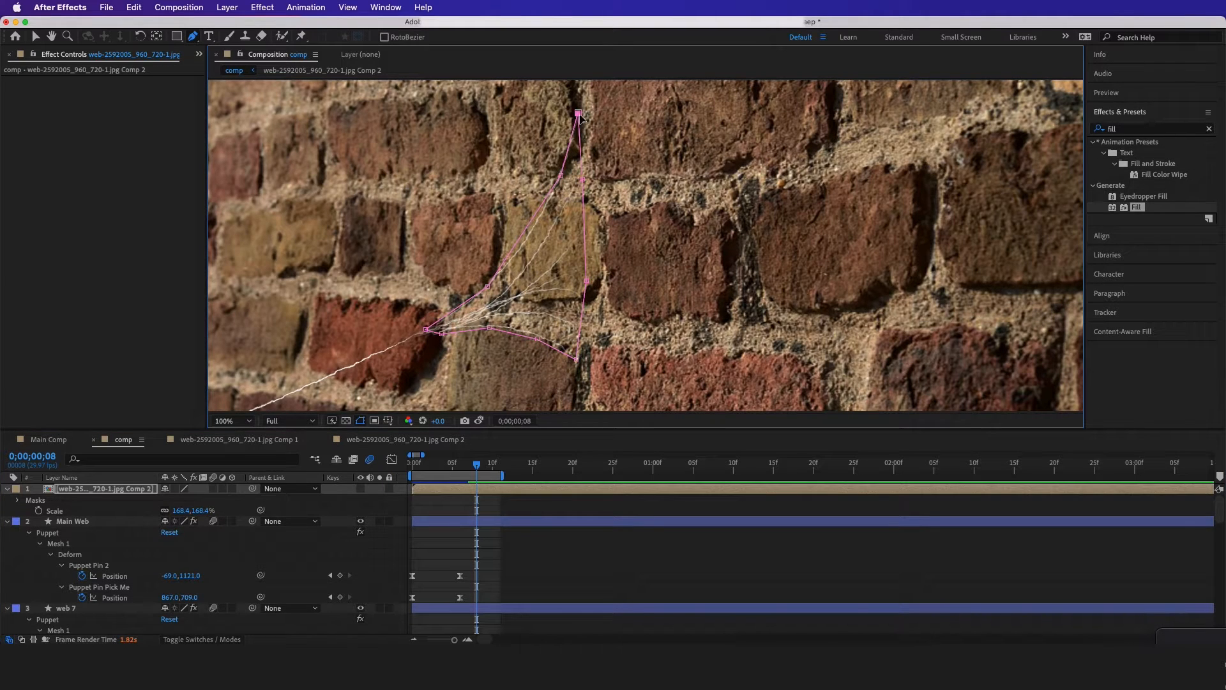
pyautogui.click(360, 489)
pyautogui.click(360, 489)
pyautogui.click(360, 489)
pyautogui.click(309, 508)
# Set the Mask Feather of the pre-composed web layer's Mask 1 to 10.0 pixels
pyautogui.scroll(-2, 561, 290)
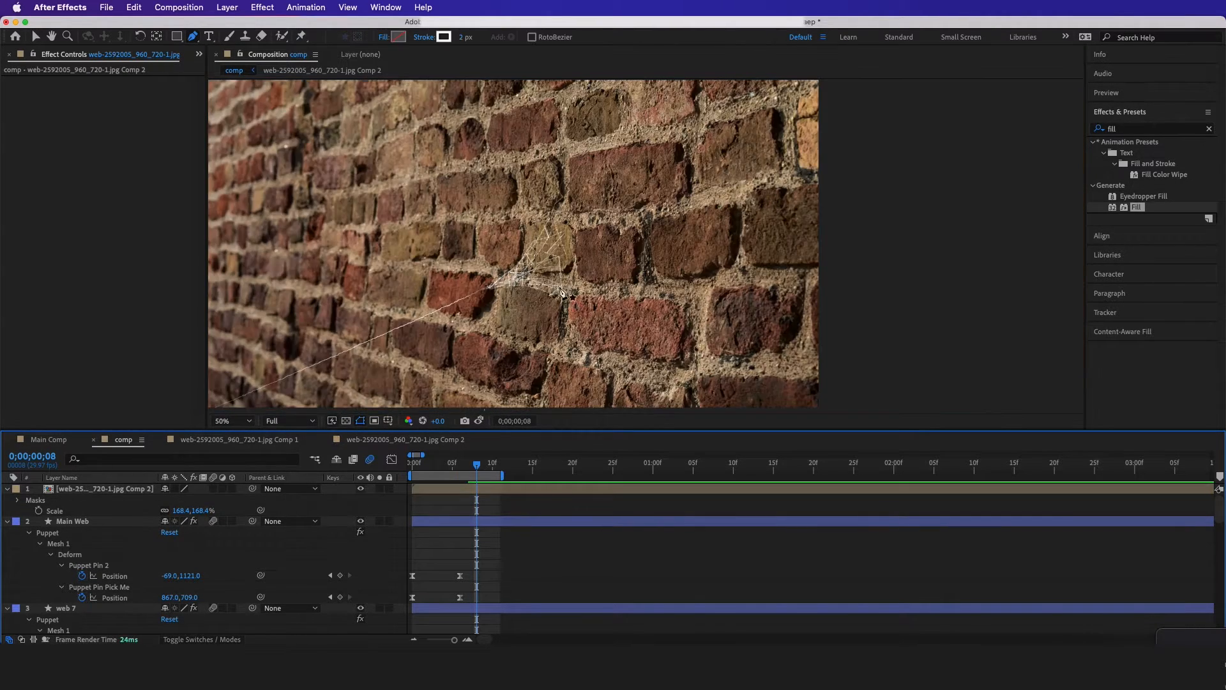
pyautogui.scroll(-2, 561, 292)
pyautogui.scroll(5, 540, 293)
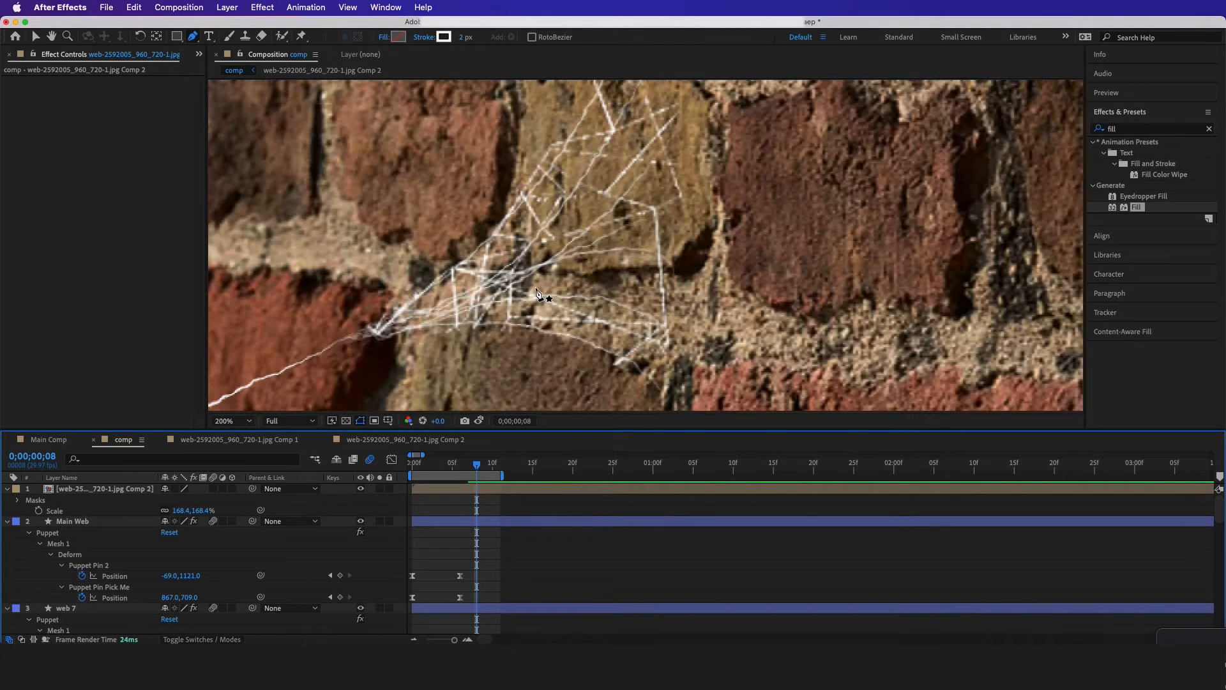
pyautogui.click(99, 490)
pyautogui.press('f')
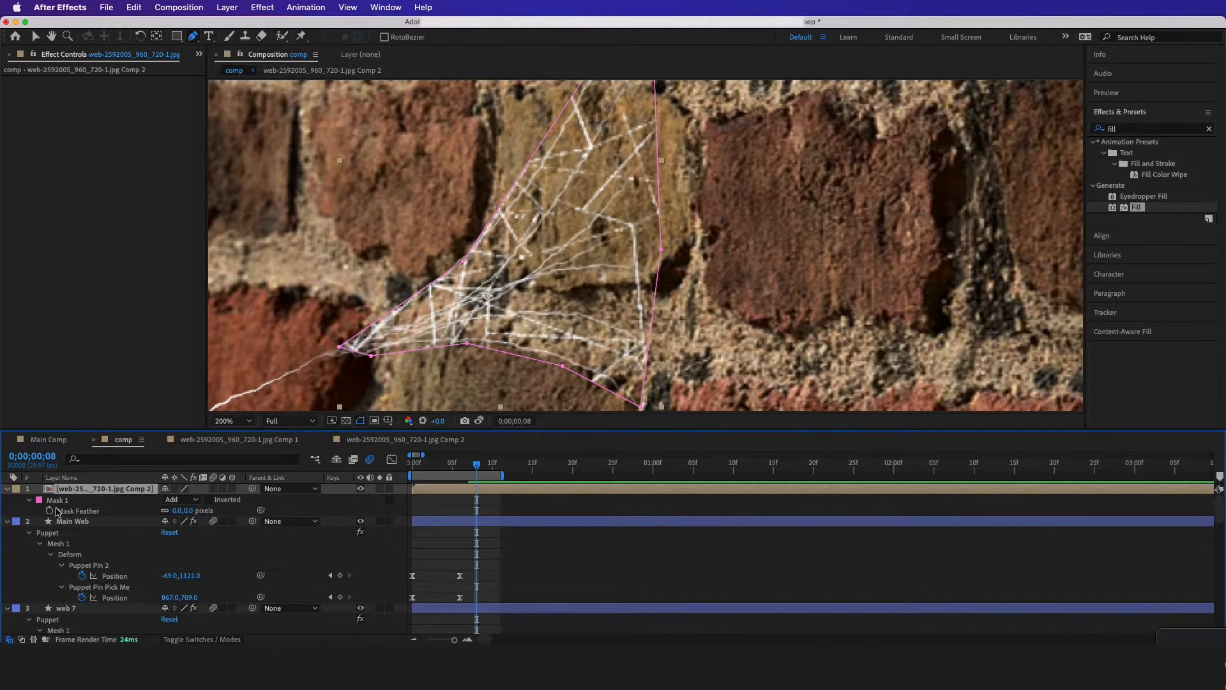
pyautogui.moveTo(178, 512)
pyautogui.mouseDown()
pyautogui.moveTo(198, 513)
pyautogui.moveTo(166, 534)
pyautogui.mouseUp()
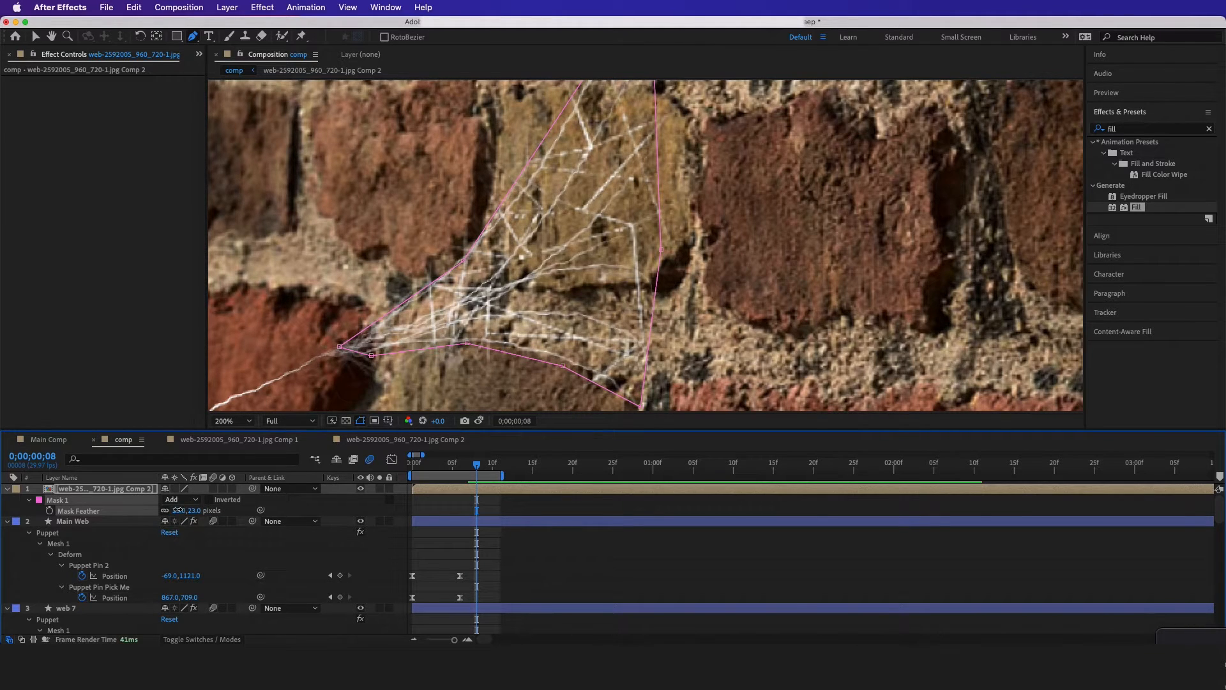
pyautogui.click(181, 510)
pyautogui.write('10')
pyautogui.click(297, 508)
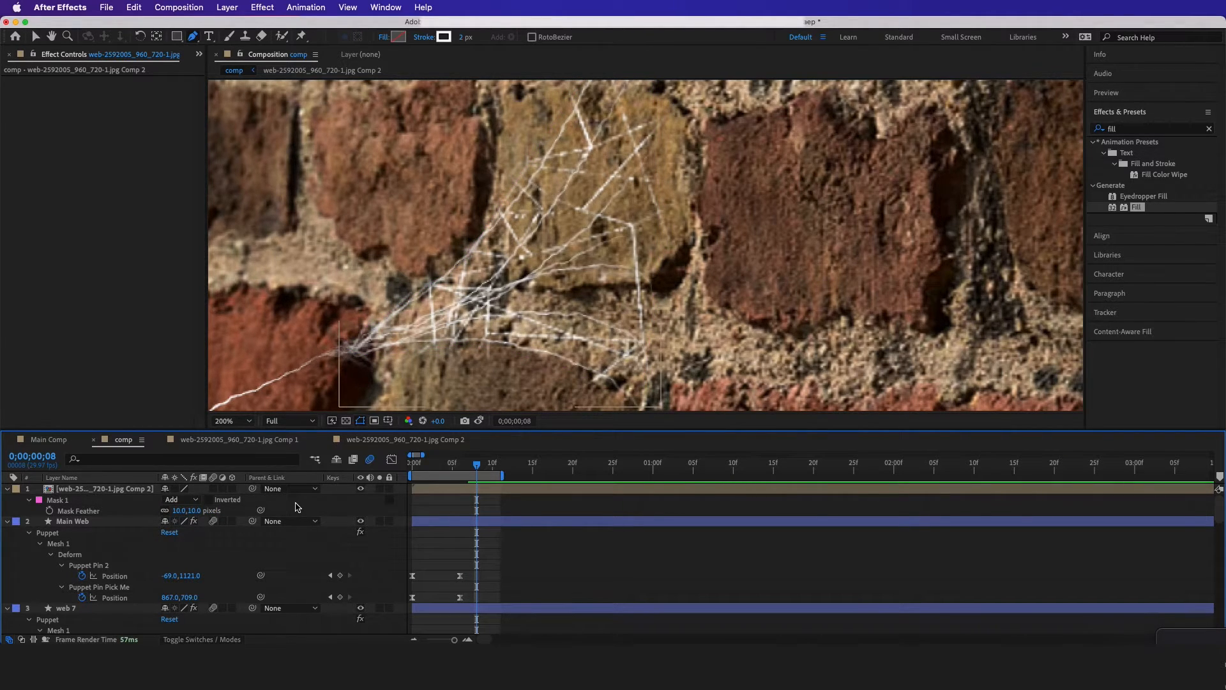
# Set Mask 1's Mask Expansion to -9.0 pixels on the pre-composed web layer and check the masked webbing on the wall
pyautogui.click(28, 502)
pyautogui.click(29, 503)
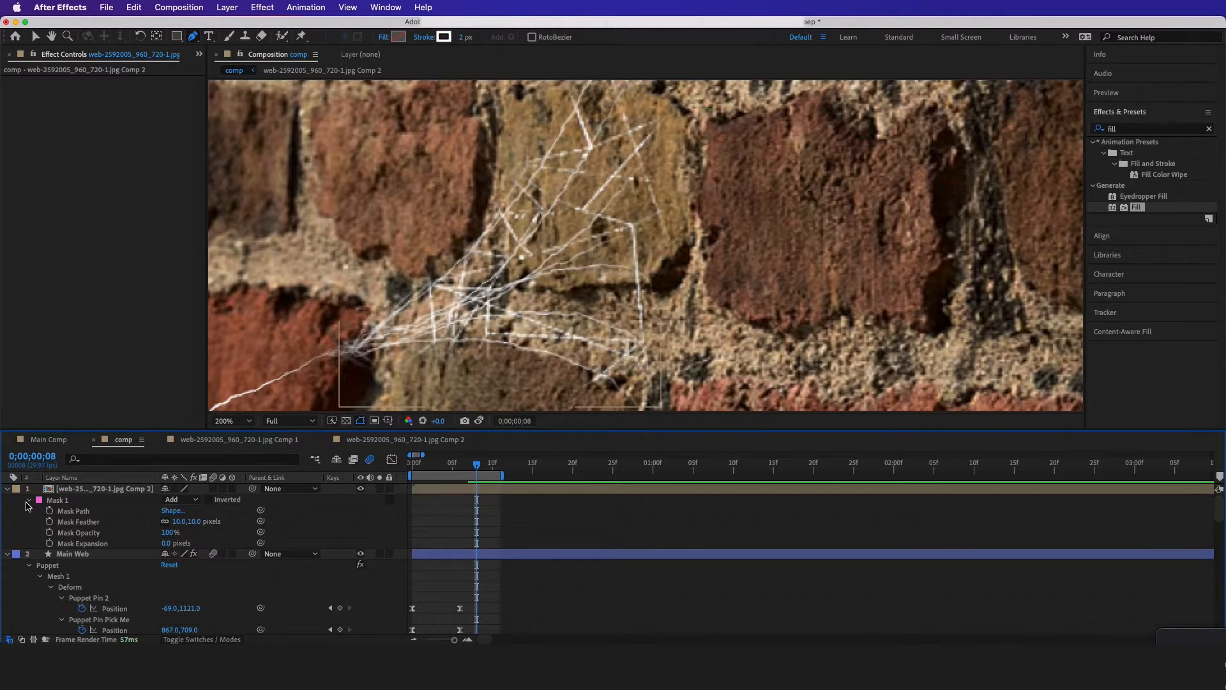
pyautogui.click(90, 544)
pyautogui.moveTo(167, 544); pyautogui.dragTo(171, 553)
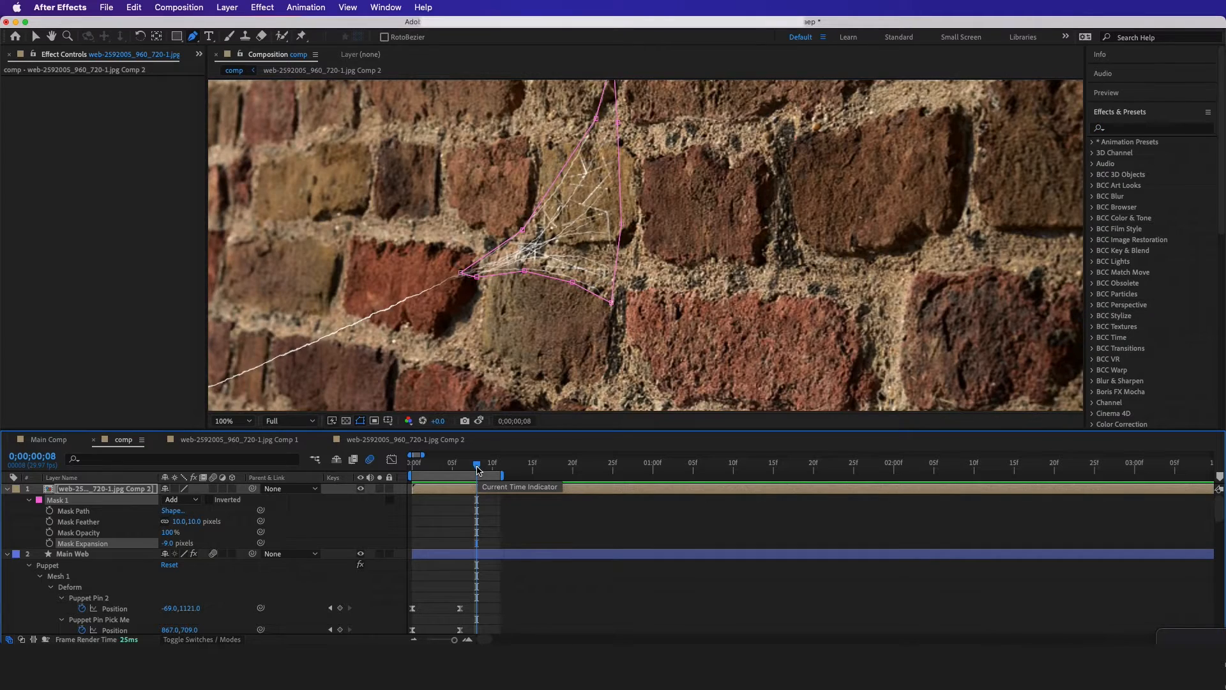
pyautogui.moveTo(476, 465)
pyautogui.mouseDown()
pyautogui.moveTo(443, 483)
pyautogui.moveTo(483, 488)
pyautogui.mouseUp()
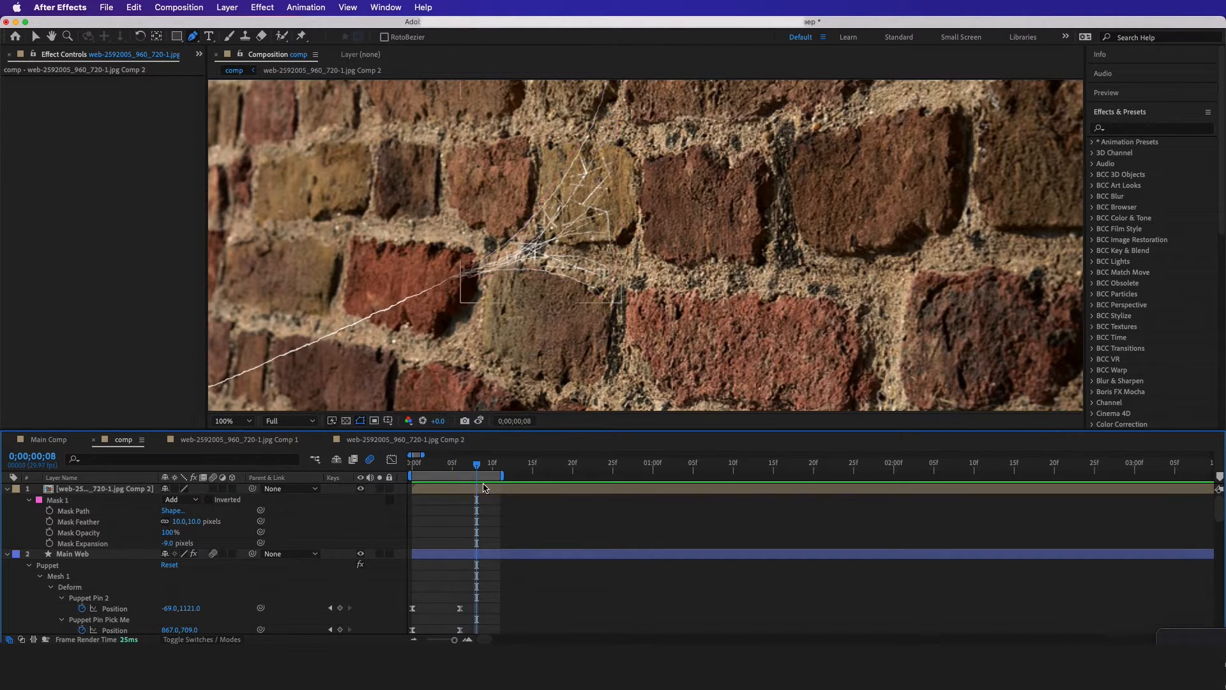
# Place four puppet pins on the pre-composed web layer, at the ends of its spread strands and where they meet the main web
pyautogui.click(484, 488)
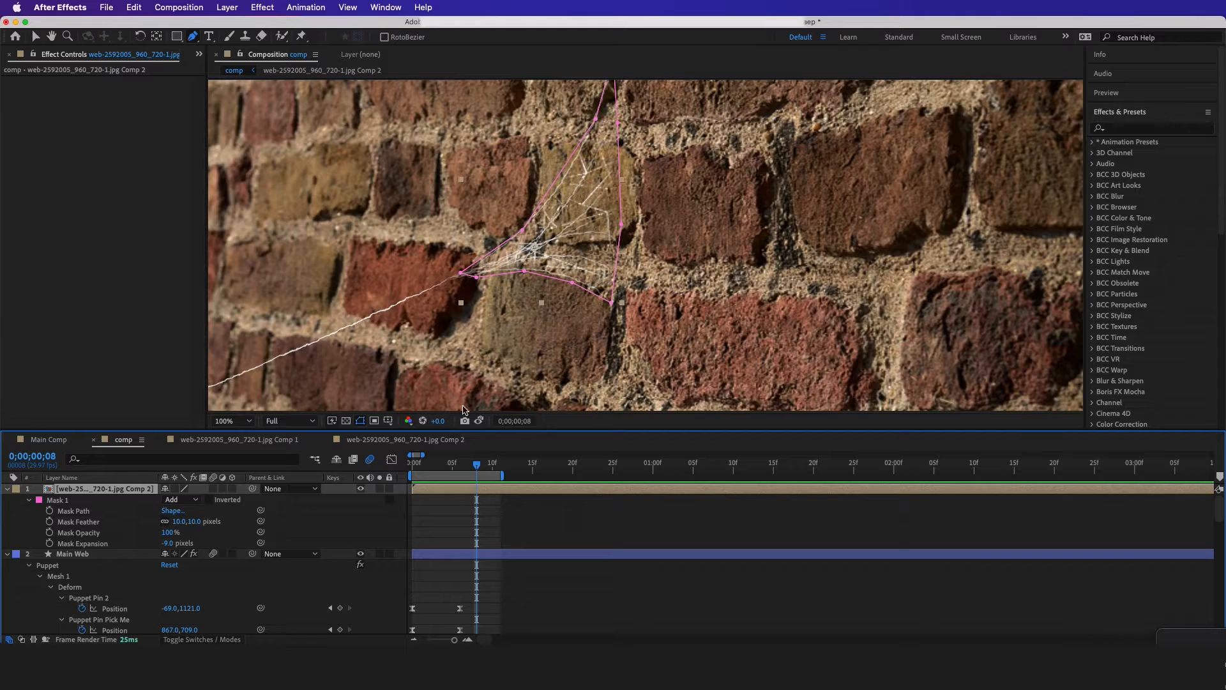
pyautogui.click(302, 37)
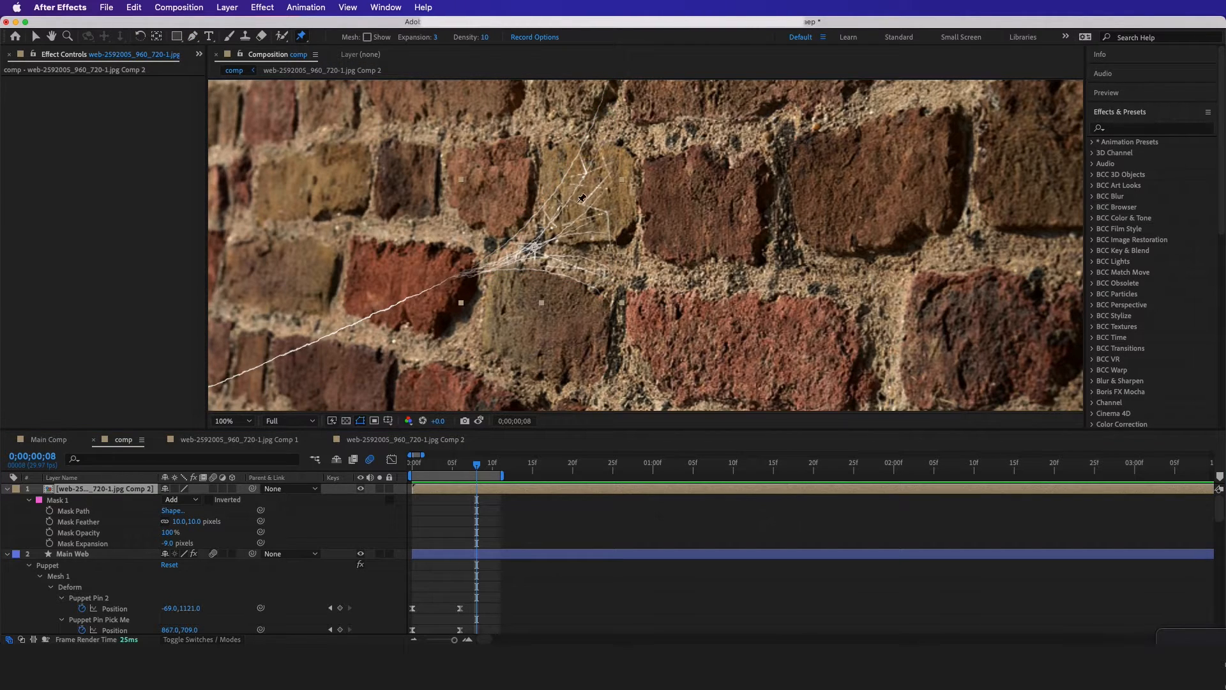
pyautogui.click(586, 136)
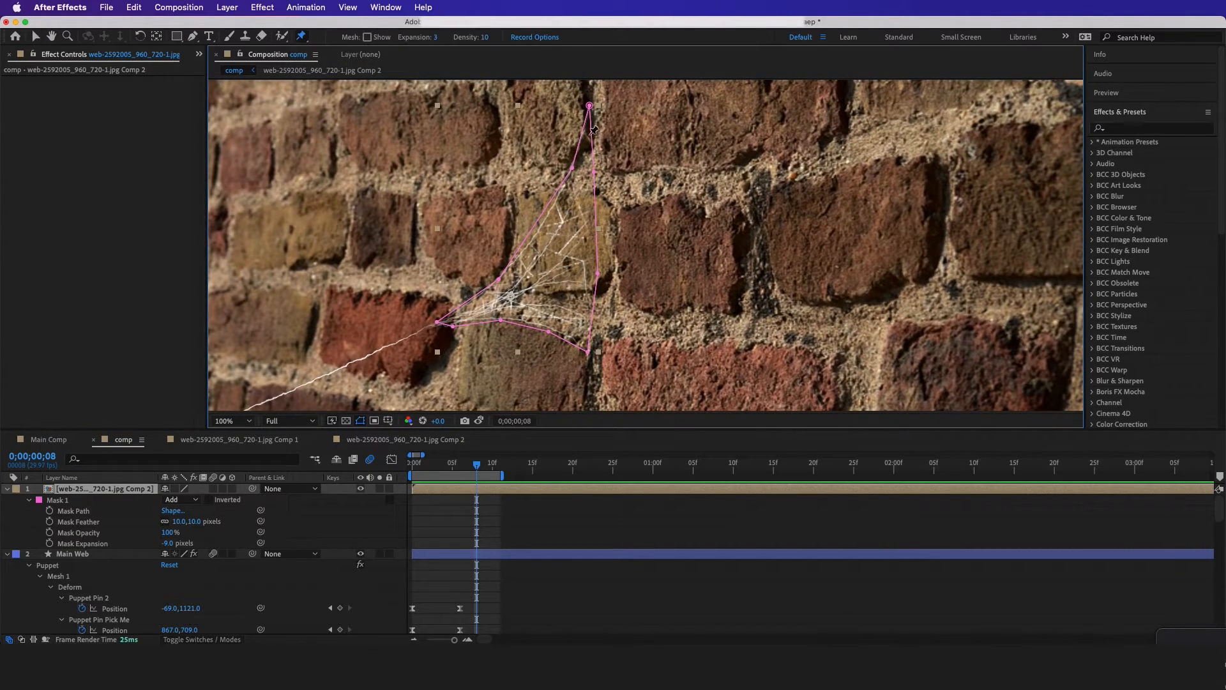
pyautogui.click(584, 261)
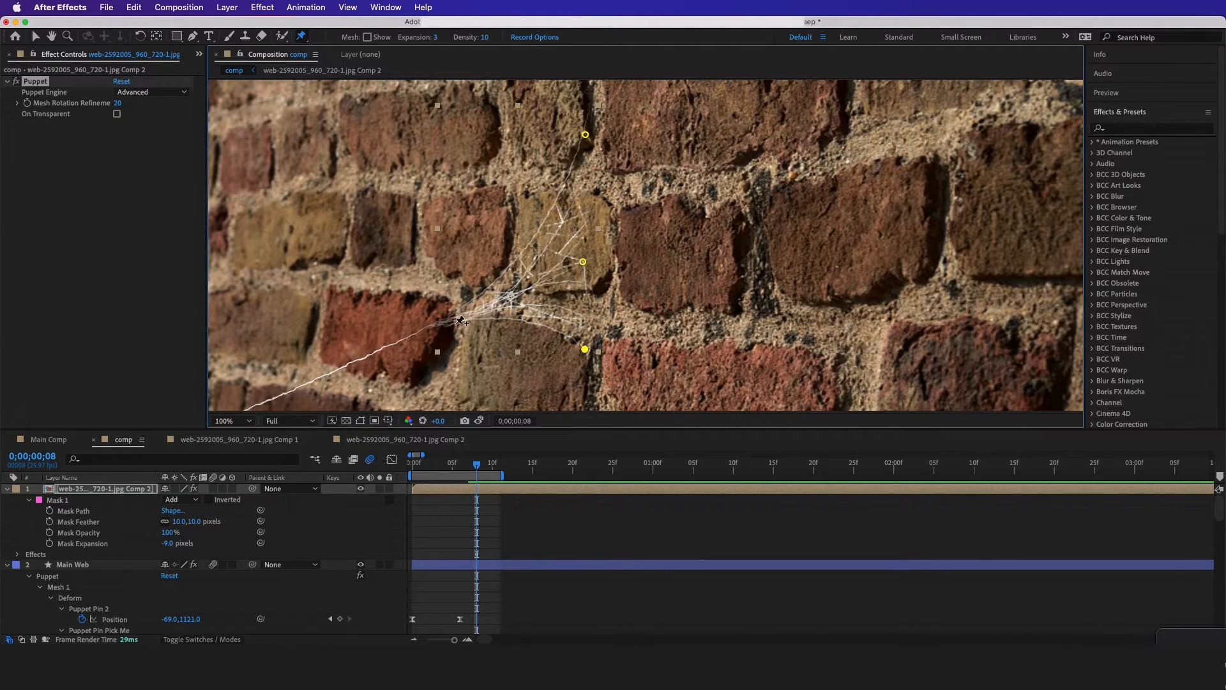
pyautogui.click(433, 325)
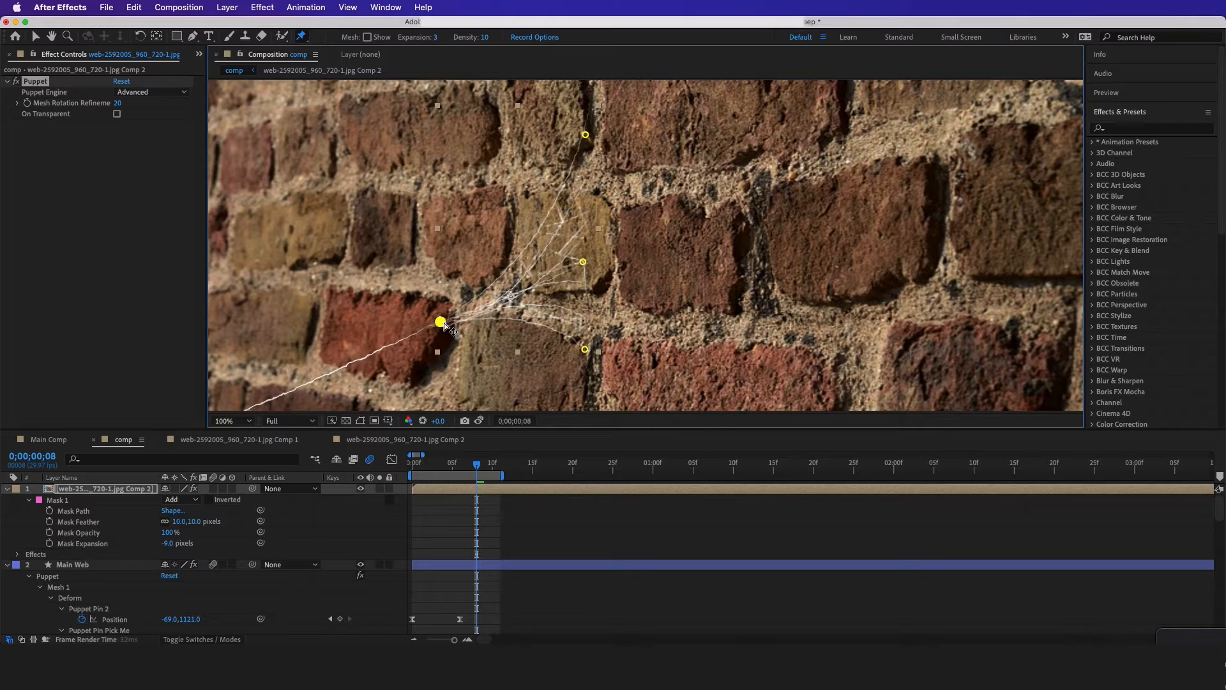
pyautogui.moveTo(445, 326); pyautogui.dragTo(459, 320)
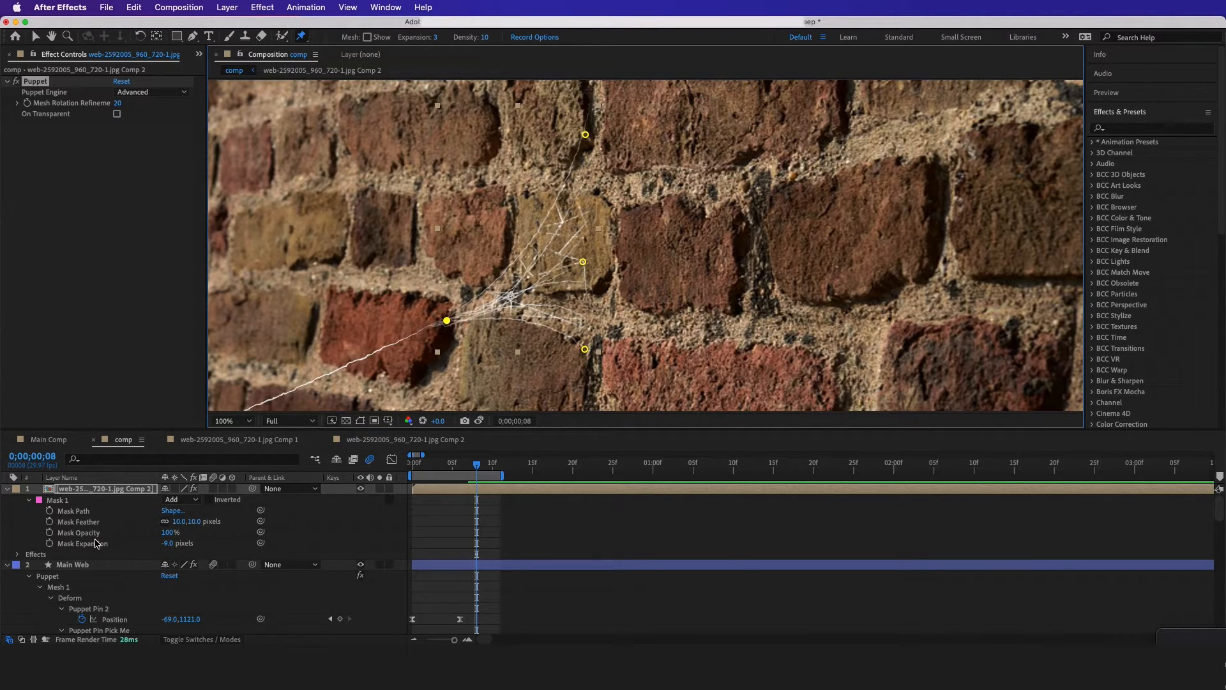
# Reveal the pre-composed web layer's Puppet properties and select each of its four pins to identify their places on the web
pyautogui.click(135, 494)
pyautogui.press('p')
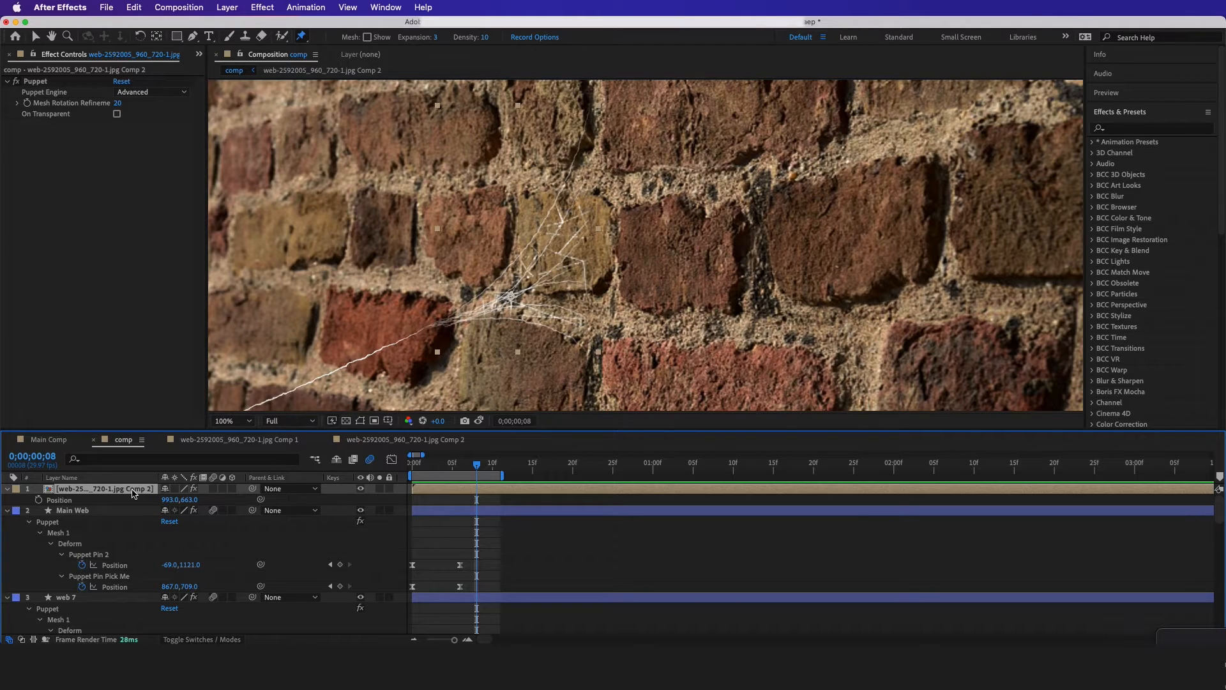
pyautogui.press('u')
pyautogui.press('u')
pyautogui.click(96, 545)
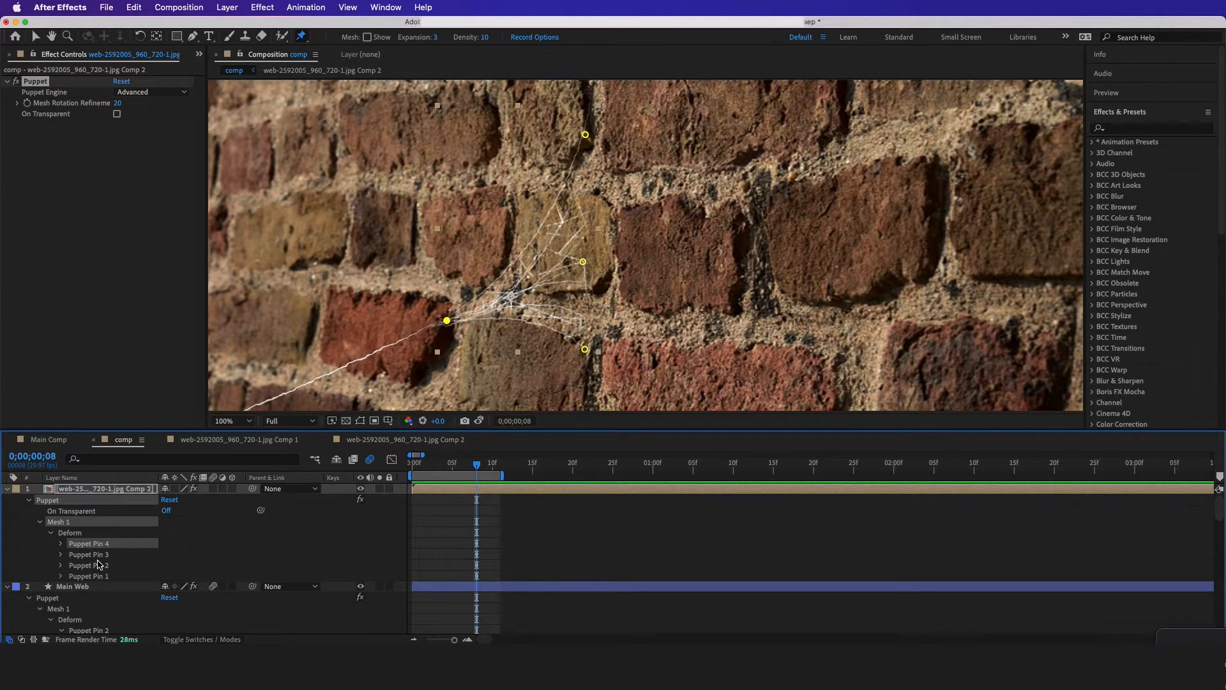
pyautogui.click(97, 560)
pyautogui.click(100, 567)
pyautogui.click(102, 576)
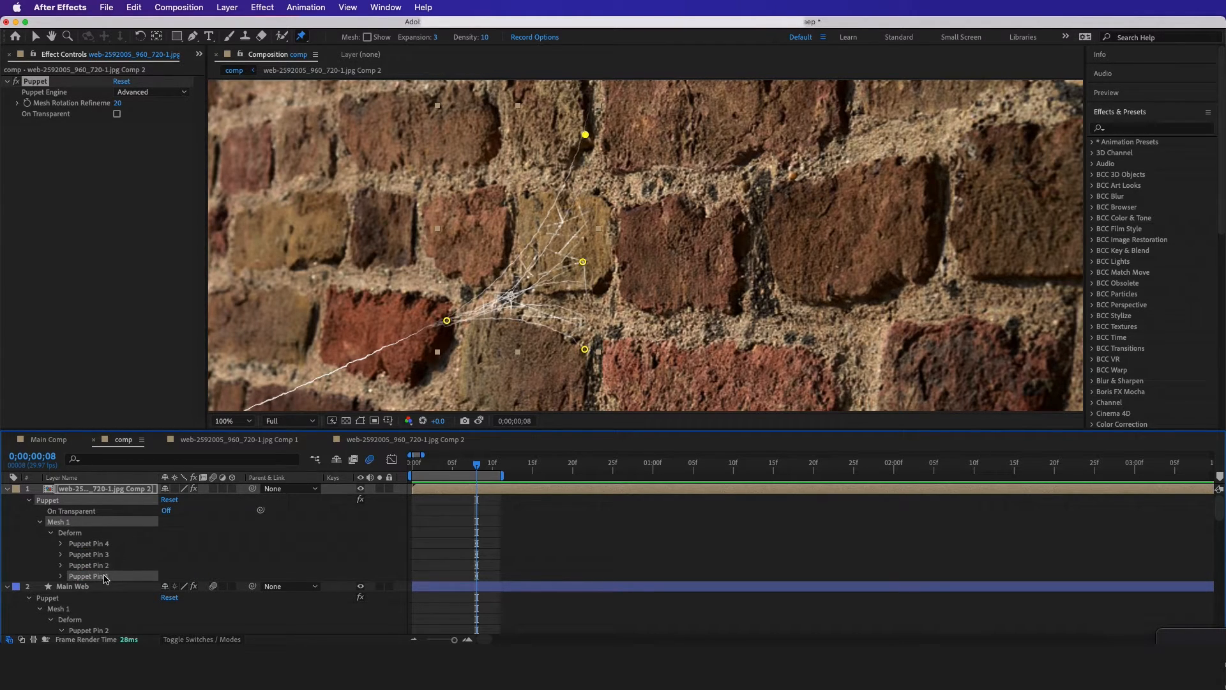
pyautogui.click(93, 547)
pyautogui.scroll(-2, 447, 320)
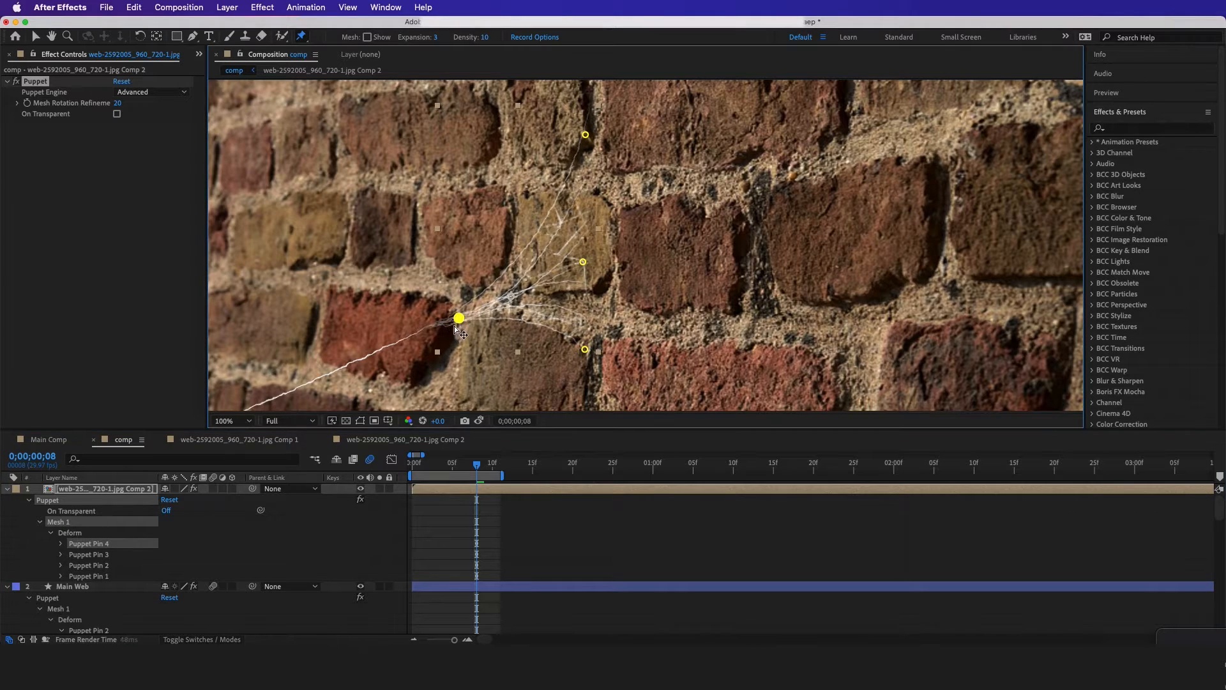
pyautogui.scroll(2, 457, 269)
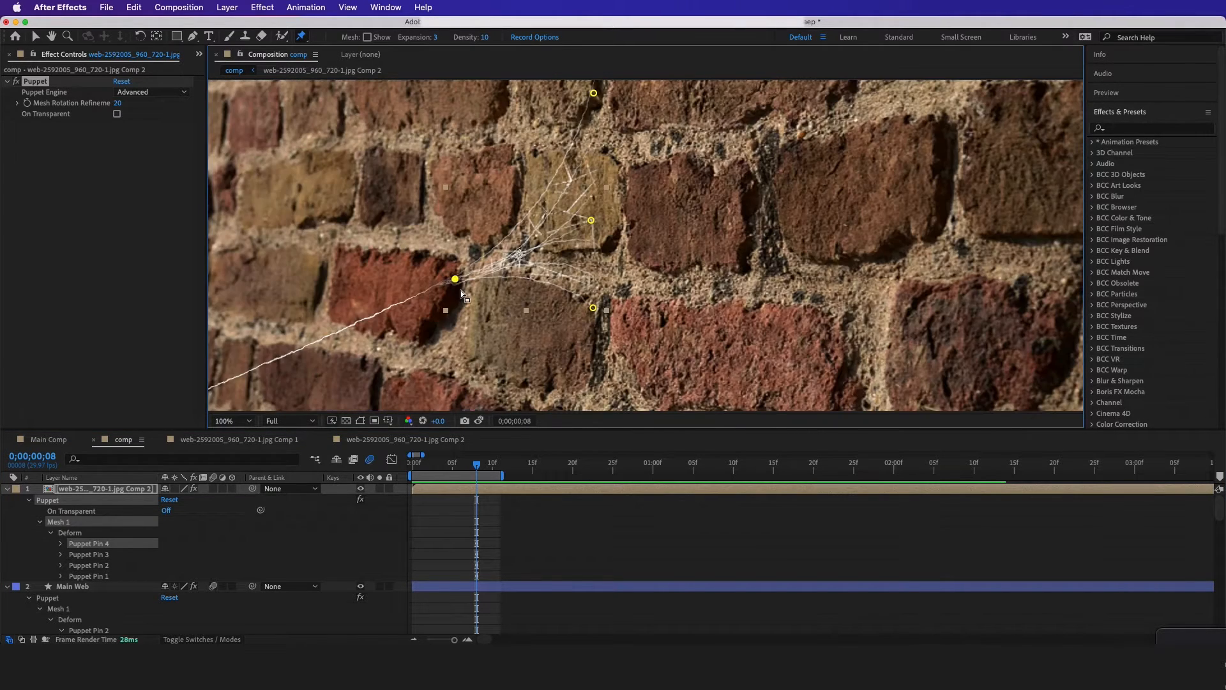
pyautogui.moveTo(453, 279)
pyautogui.mouseDown()
pyautogui.moveTo(474, 264)
pyautogui.moveTo(440, 292)
pyautogui.mouseUp()
pyautogui.press('super+z')
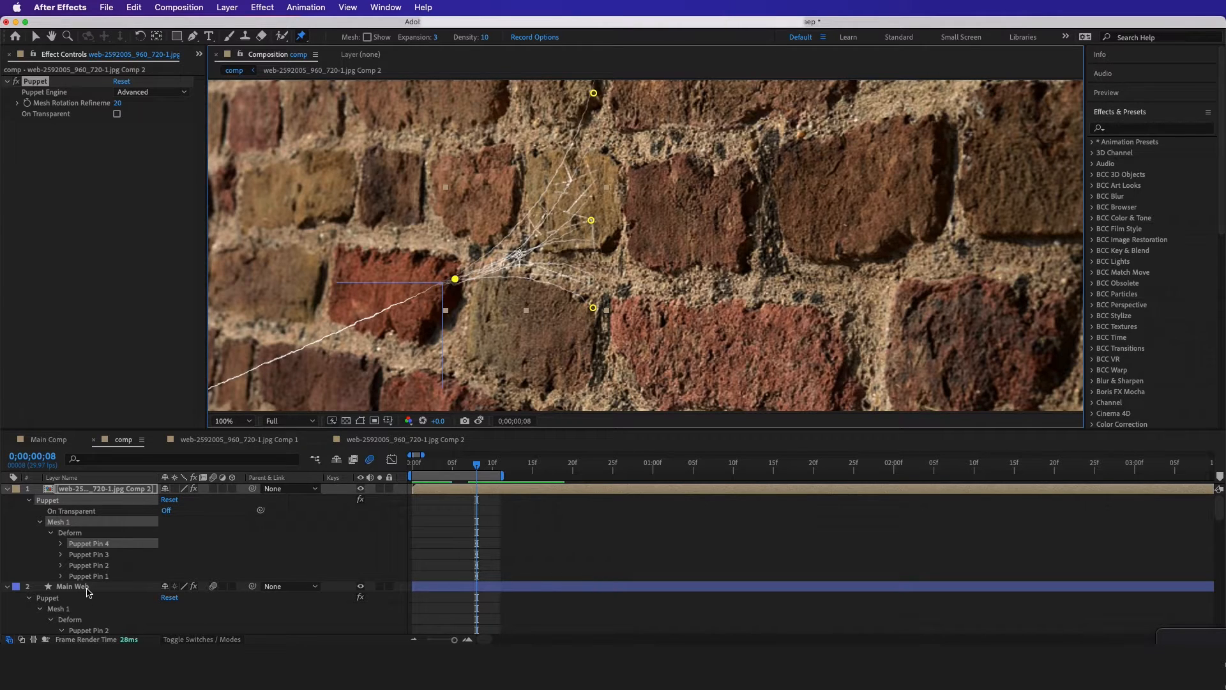
# Link the Position of Puppet Pin 4 on the pre-composed web layer to the Position of Main Web's Puppet Pin Pick Me
pyautogui.click(61, 544)
pyautogui.scroll(-2, 107, 534)
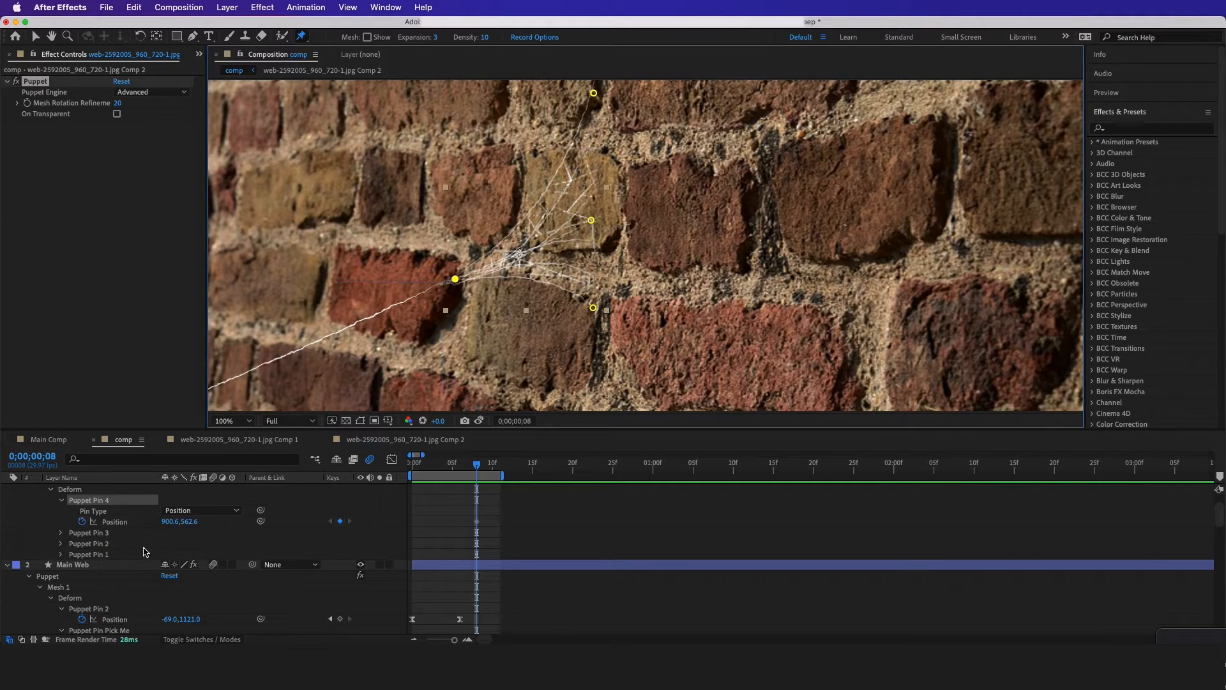
pyautogui.moveTo(260, 522); pyautogui.dragTo(117, 622)
pyautogui.press('super+z')
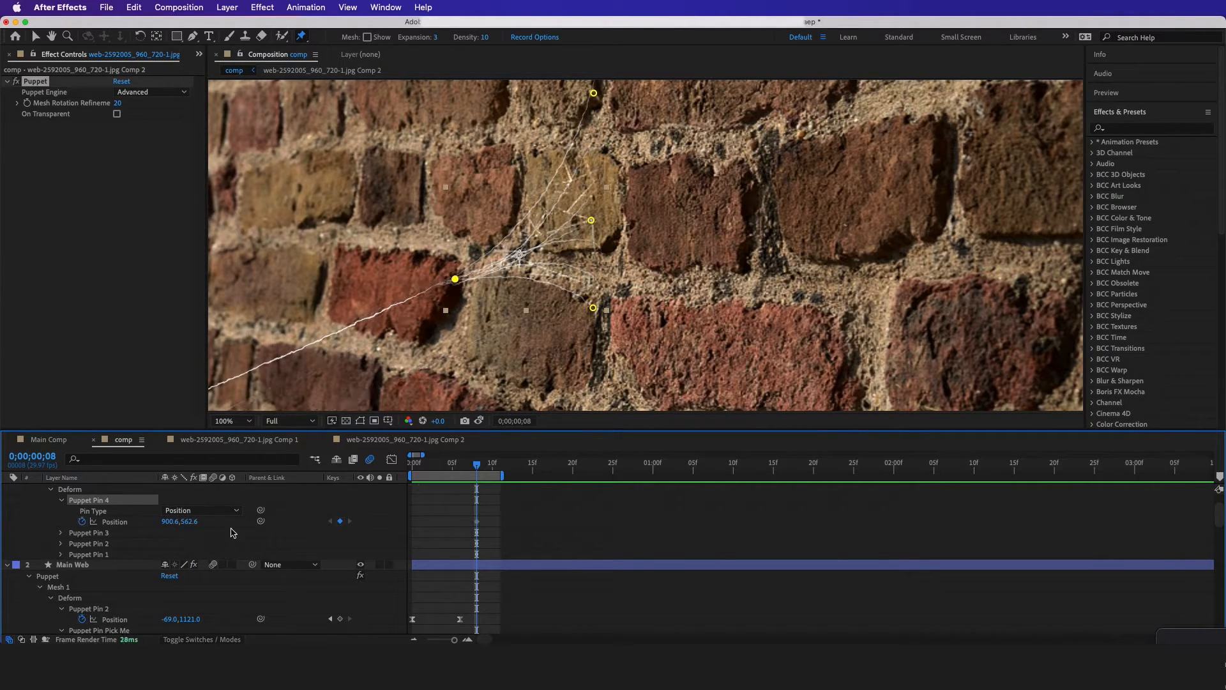
pyautogui.scroll(-2, 204, 533)
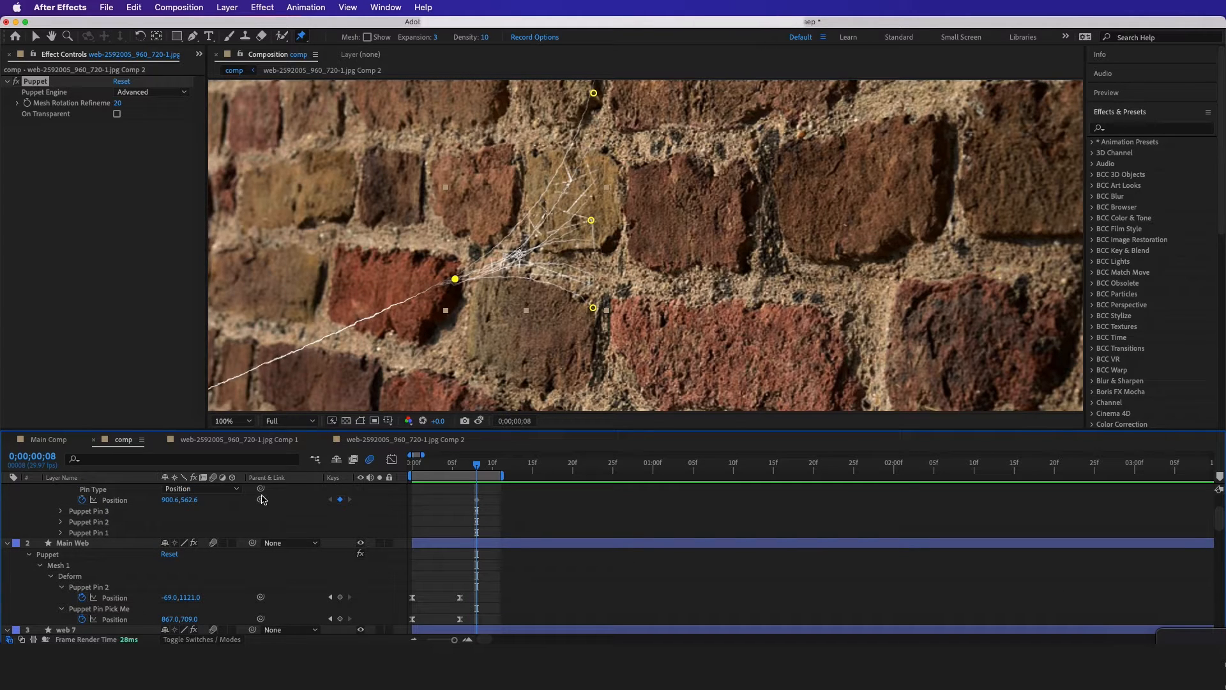
pyautogui.moveTo(262, 498); pyautogui.dragTo(115, 618)
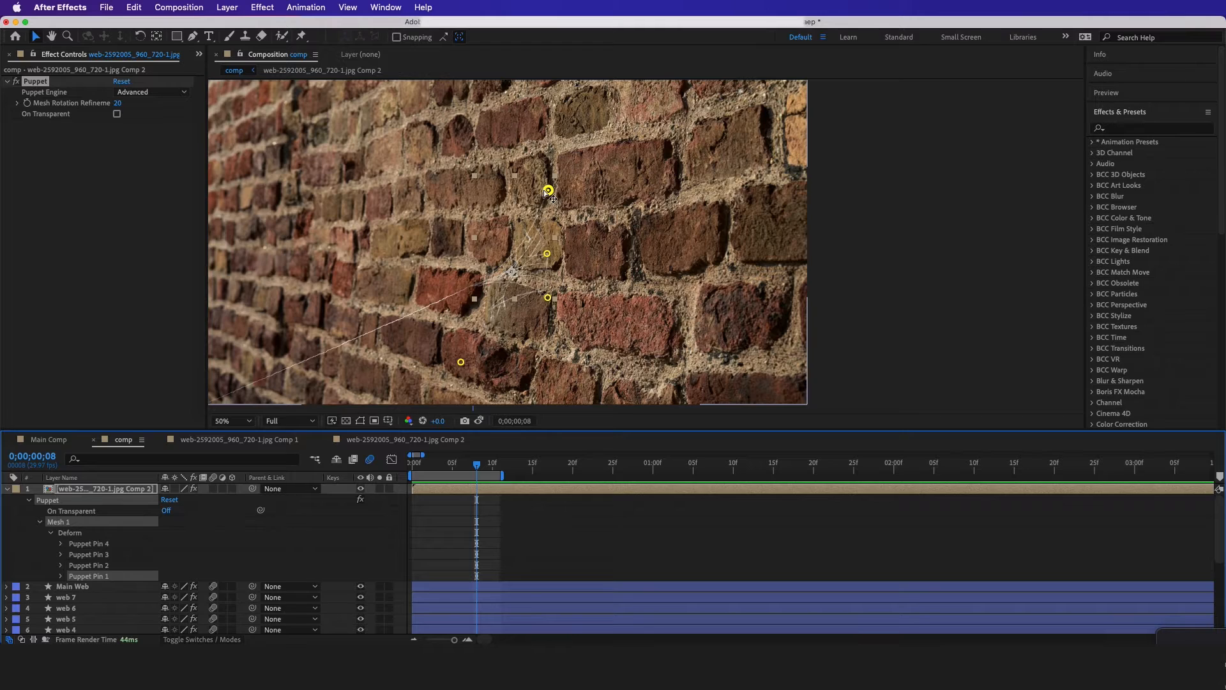
# Link the Position of Puppet Pin 1 on the pre-composed web layer to web 1's Puppet Pin 1 Position
pyautogui.click(548, 191)
pyautogui.click(61, 577)
pyautogui.moveTo(260, 597); pyautogui.dragTo(127, 621)
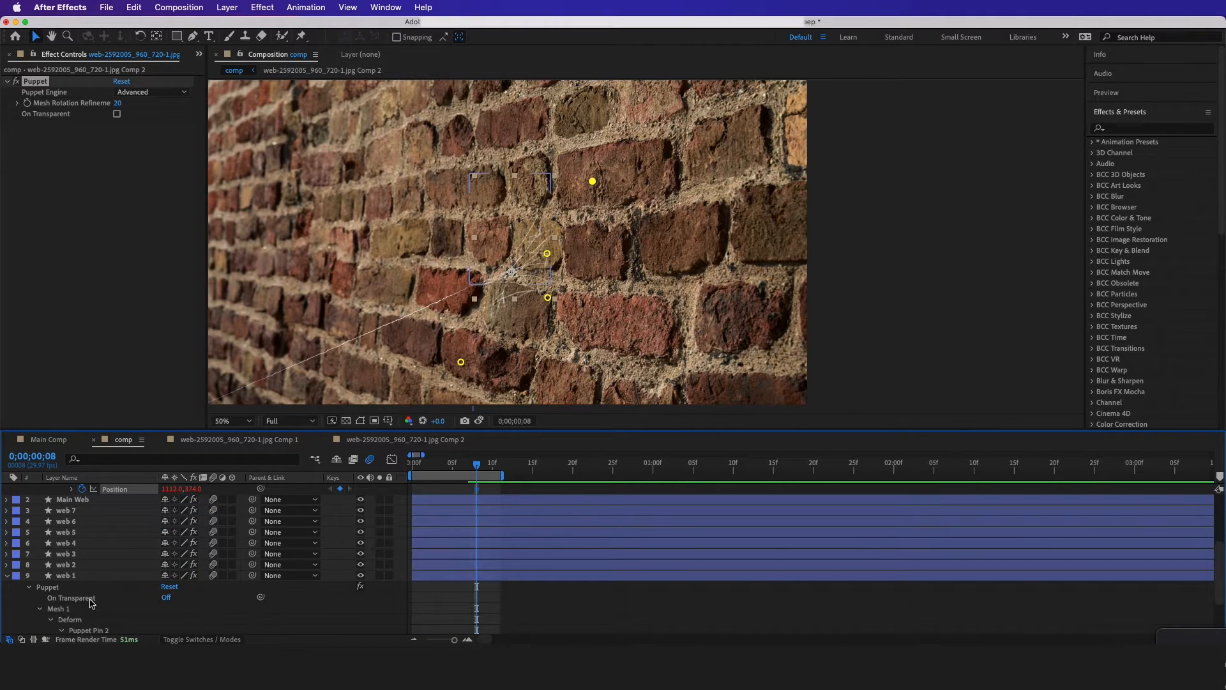
# Find the strand layer that ends nearest the web layer's Puppet Pin 2 and expose the Position of web 4's Puppet Pin 1
pyautogui.scroll(5, 91, 603)
pyautogui.click(98, 566)
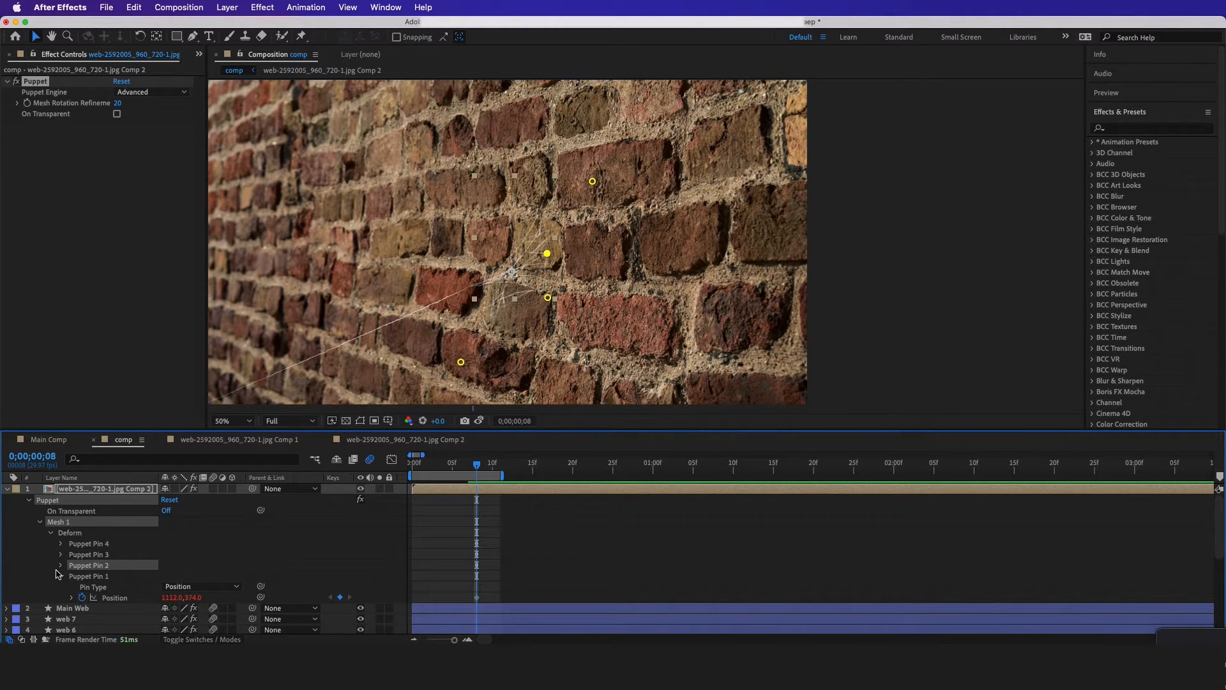
pyautogui.scroll(-6, 57, 575)
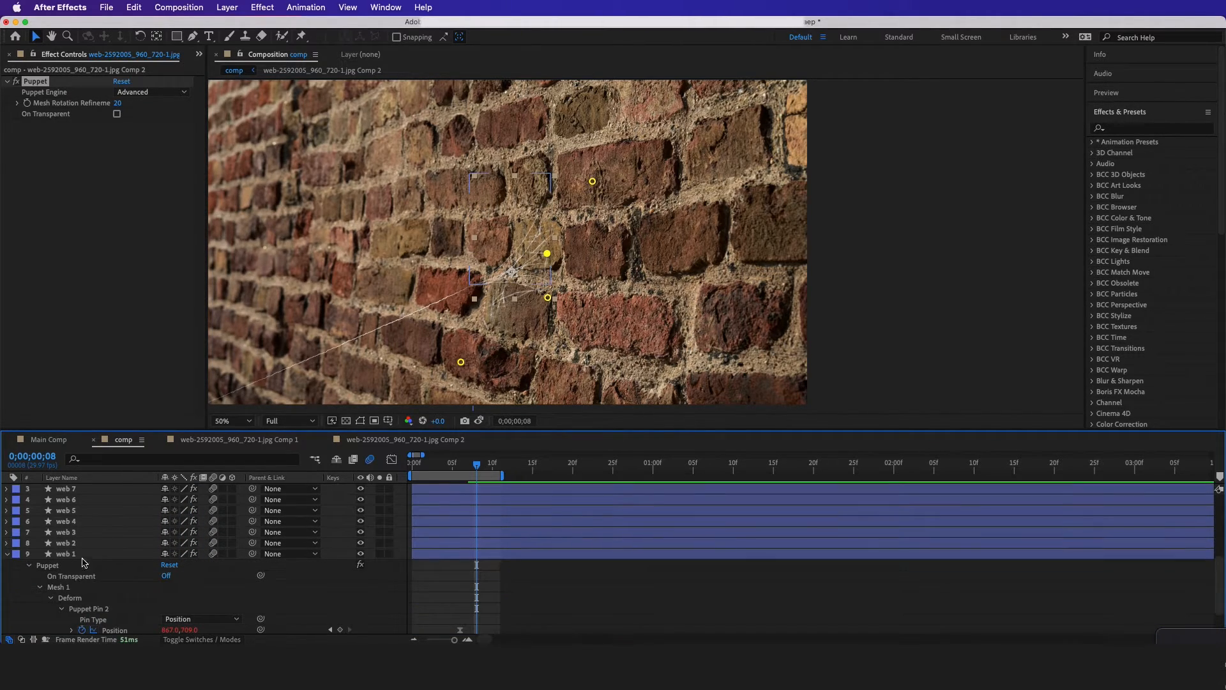
pyautogui.click(70, 543)
pyautogui.click(77, 533)
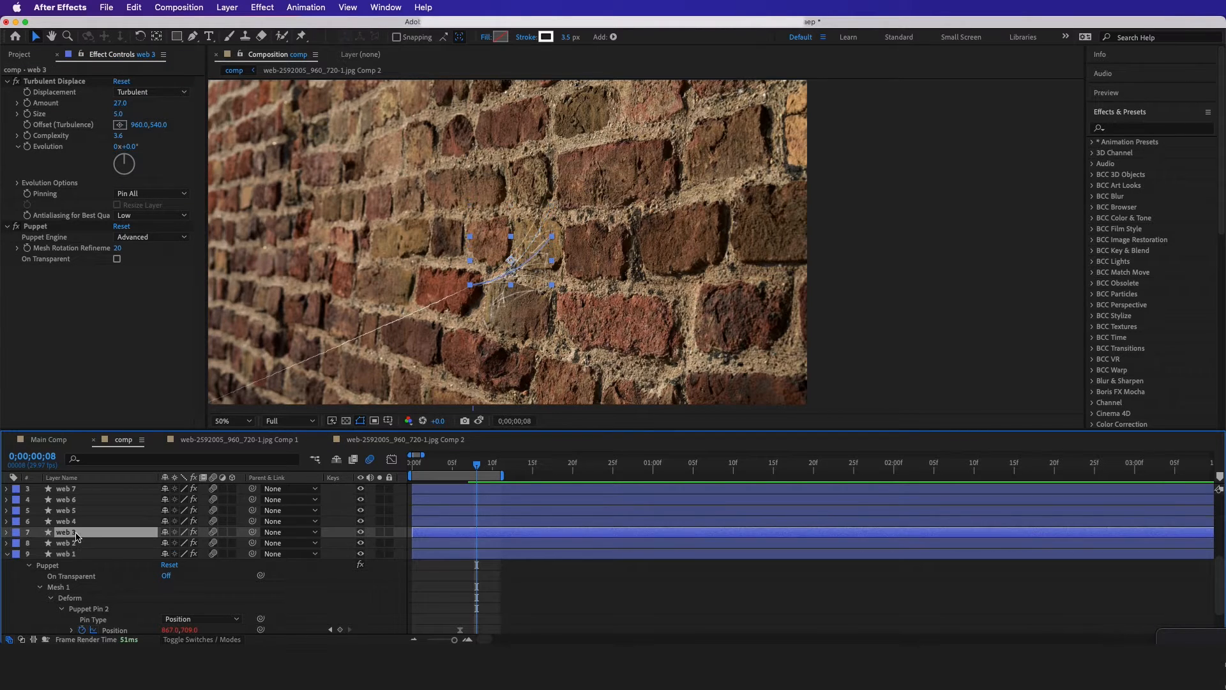
pyautogui.click(78, 521)
pyautogui.press('p')
pyautogui.press('p')
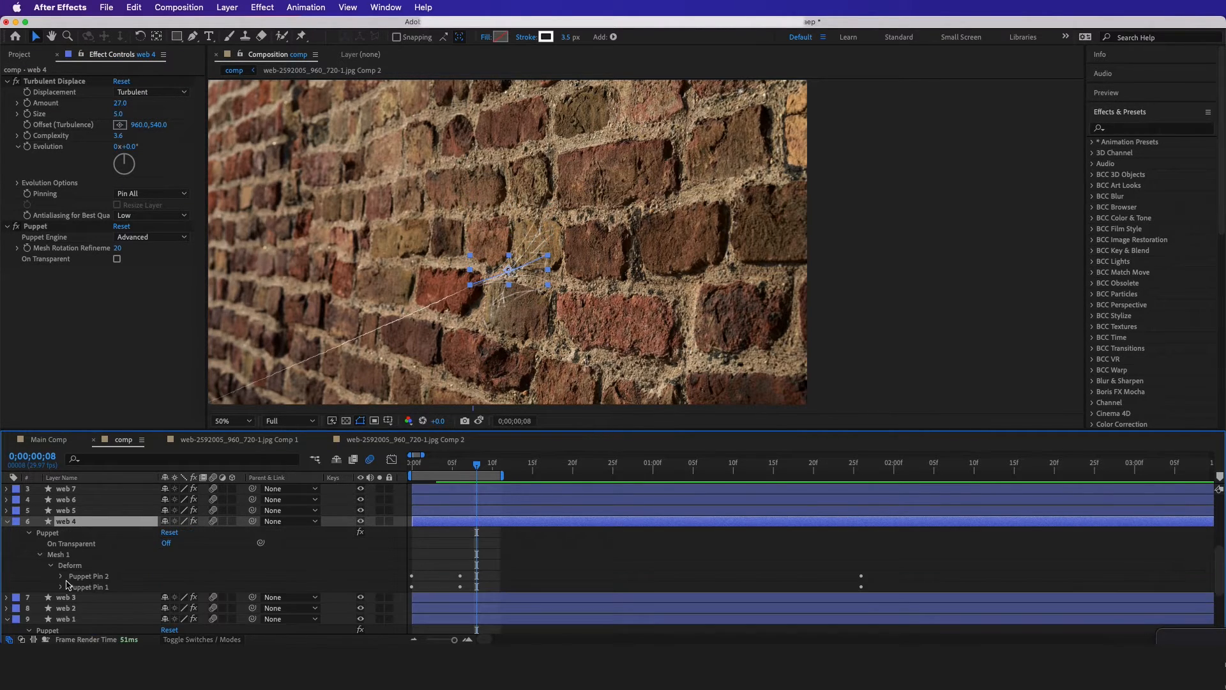
pyautogui.click(61, 588)
pyautogui.click(102, 588)
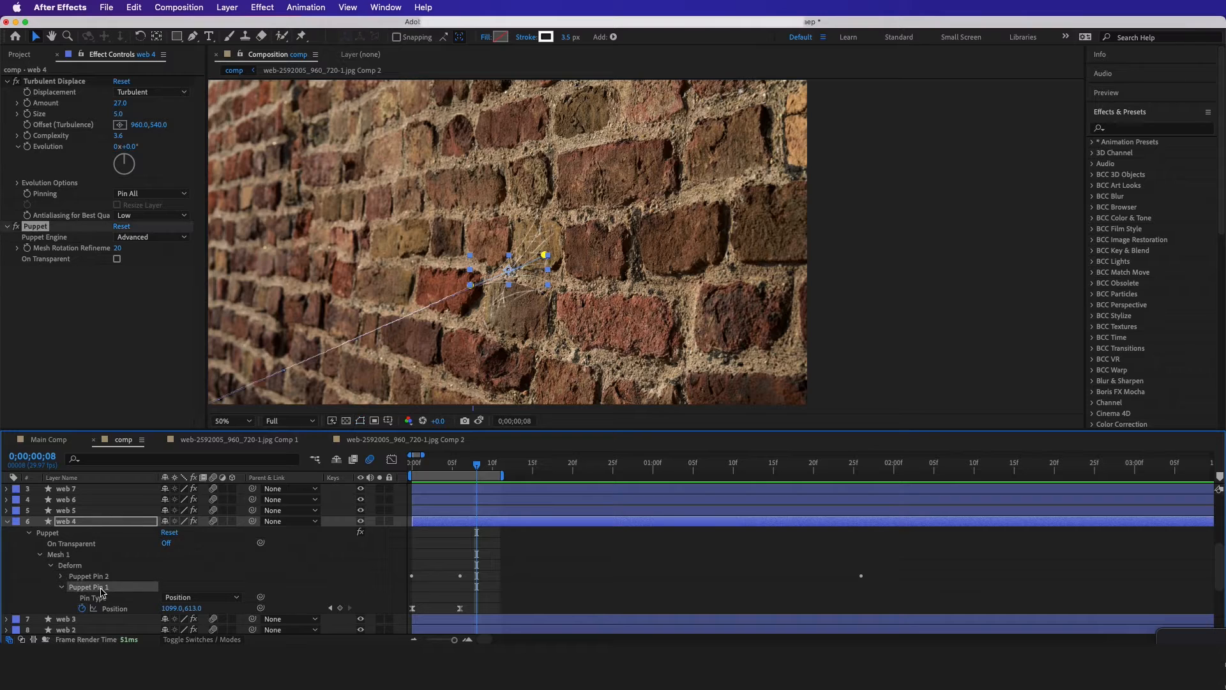
# Link the Position of Puppet Pin 2 on the pre-composed web layer to web 4's Puppet Pin 1 Position
pyautogui.scroll(5, 102, 588)
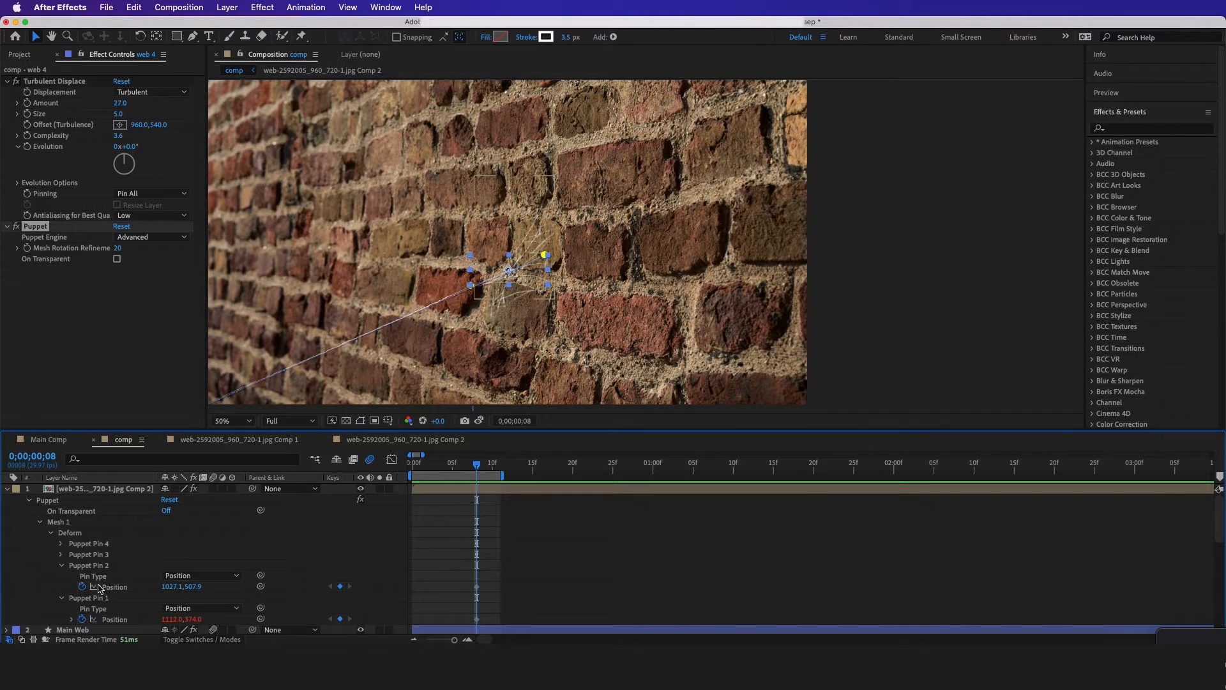
pyautogui.click(83, 566)
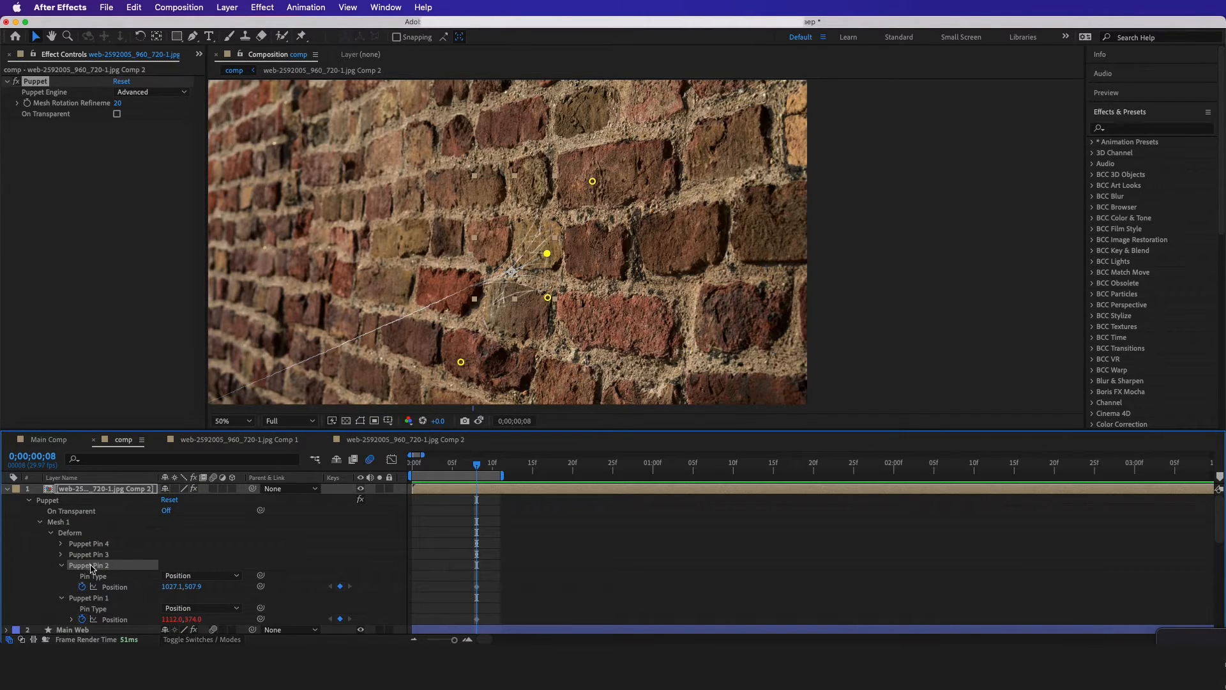
pyautogui.moveTo(193, 587); pyautogui.dragTo(125, 534)
pyautogui.press('super+z')
pyautogui.scroll(3, 111, 555)
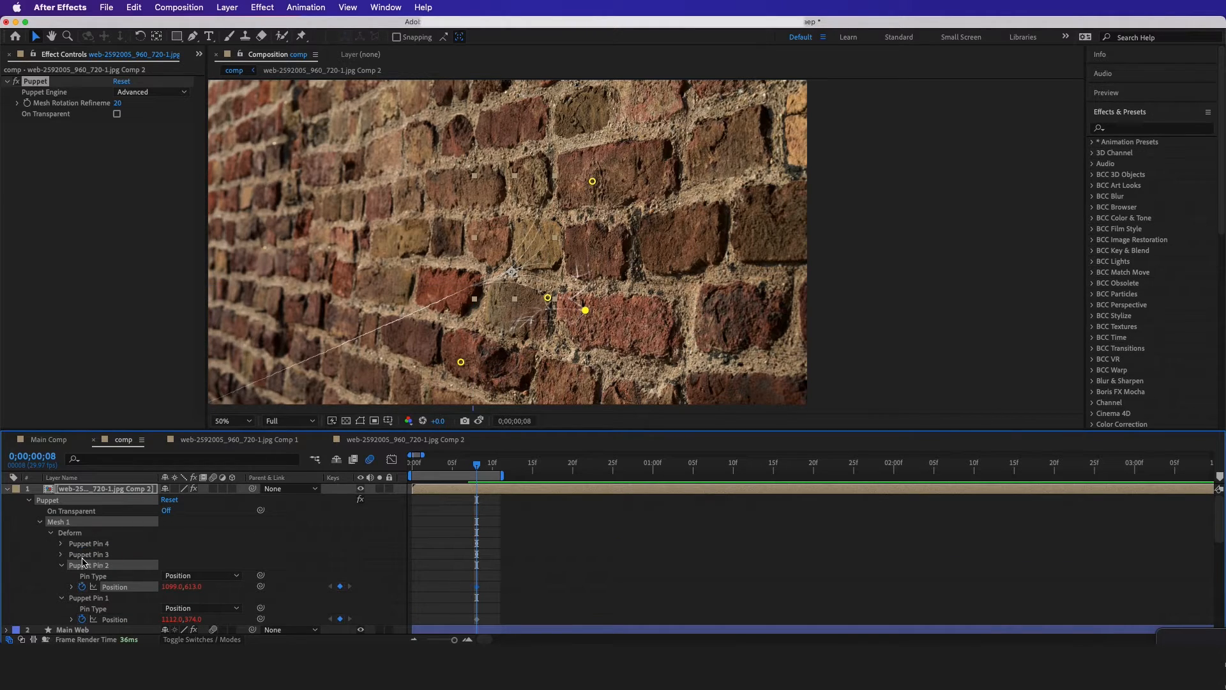
# Expose the Position of the web layer's Puppet Pin 3, find the lowest strand layer, and reveal the puppet pins of web 7
pyautogui.click(62, 555)
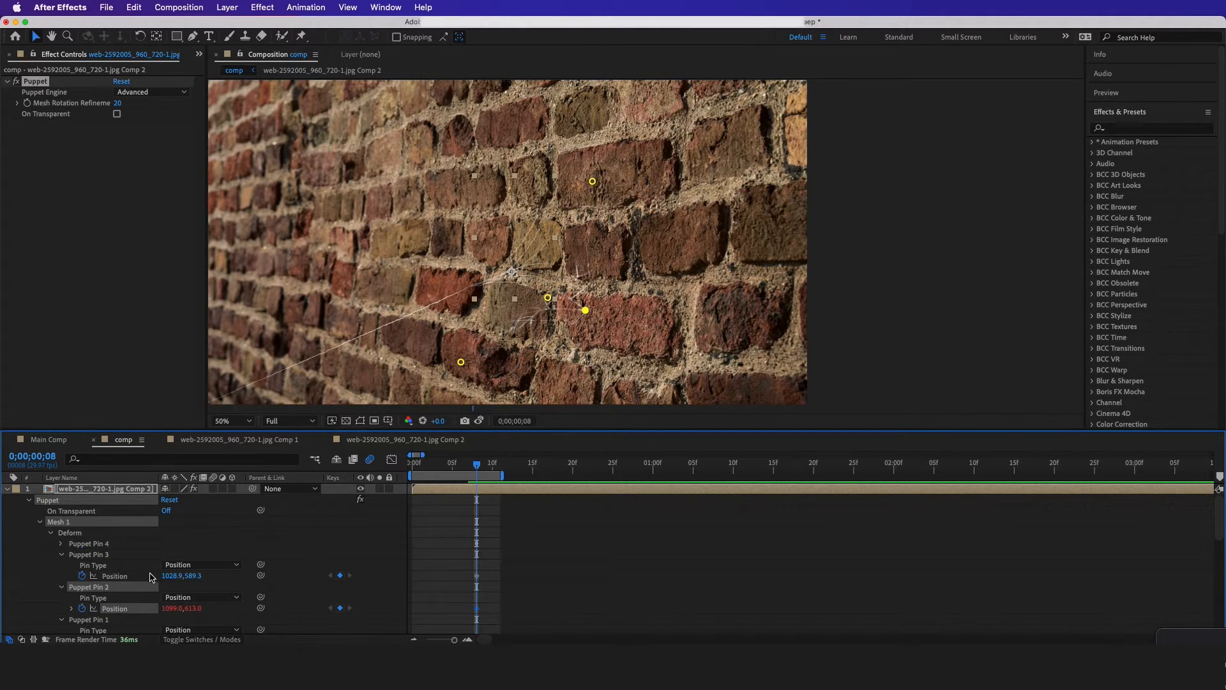
pyautogui.scroll(-5, 127, 574)
pyautogui.click(89, 554)
pyautogui.click(87, 543)
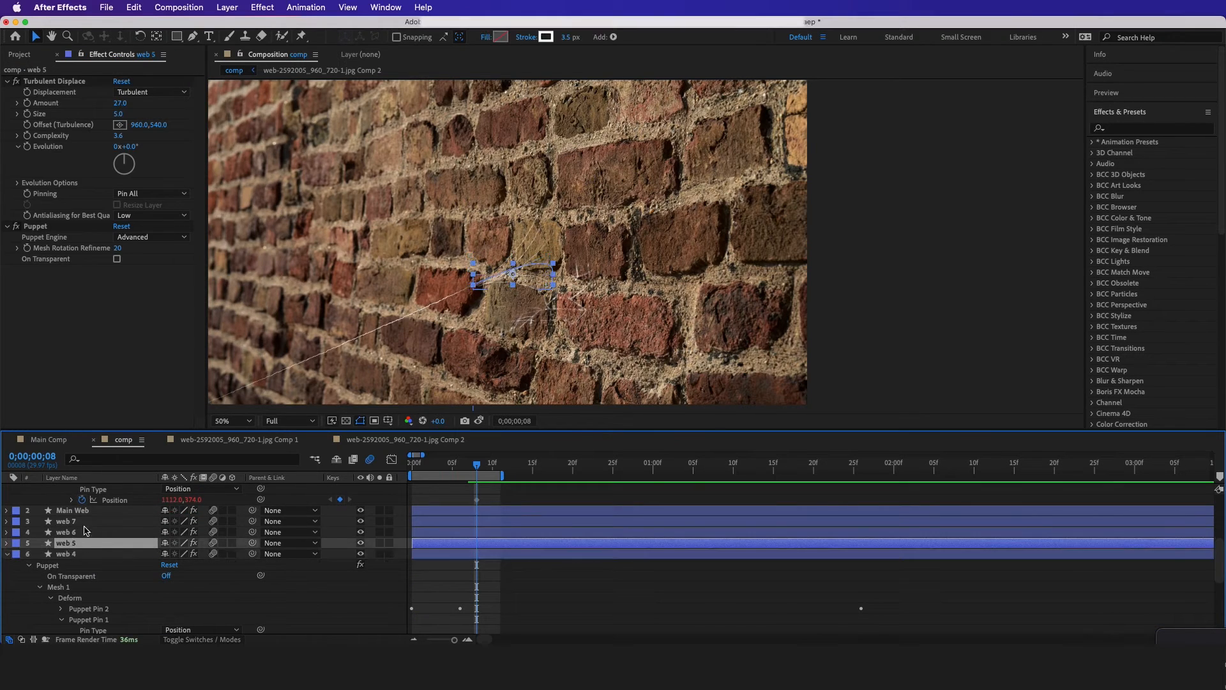
pyautogui.click(85, 522)
pyautogui.press('u')
pyautogui.click(94, 586)
# Link Puppet Pin 3's Position on the pre-composed web layer to web 7's end pin and expose Puppet Pin 4's Position
pyautogui.scroll(5, 98, 578)
pyautogui.click(97, 555)
pyautogui.moveTo(547, 299); pyautogui.dragTo(544, 318)
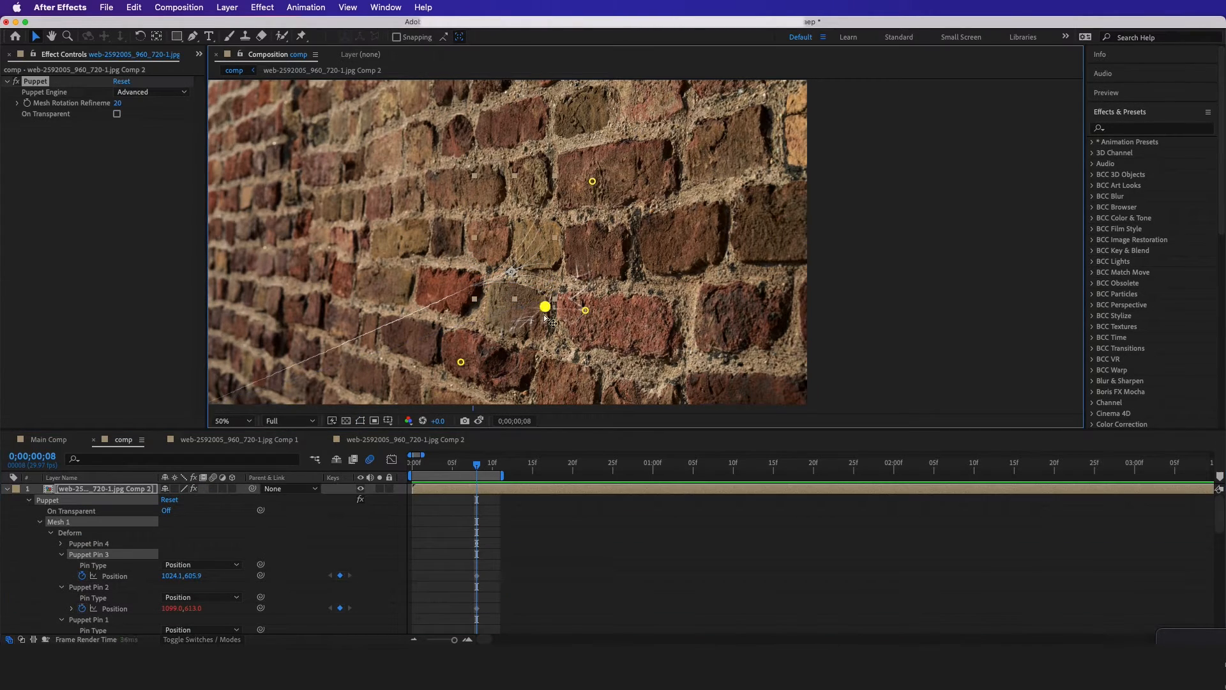
pyautogui.click(461, 361)
pyautogui.click(61, 543)
pyautogui.moveTo(261, 597); pyautogui.dragTo(116, 629)
# Move the pre-composed web layer up and to the left in the composition so its warped webbing lines up with the strands
pyautogui.moveTo(477, 466); pyautogui.dragTo(475, 491)
pyautogui.scroll(3, 350, 488)
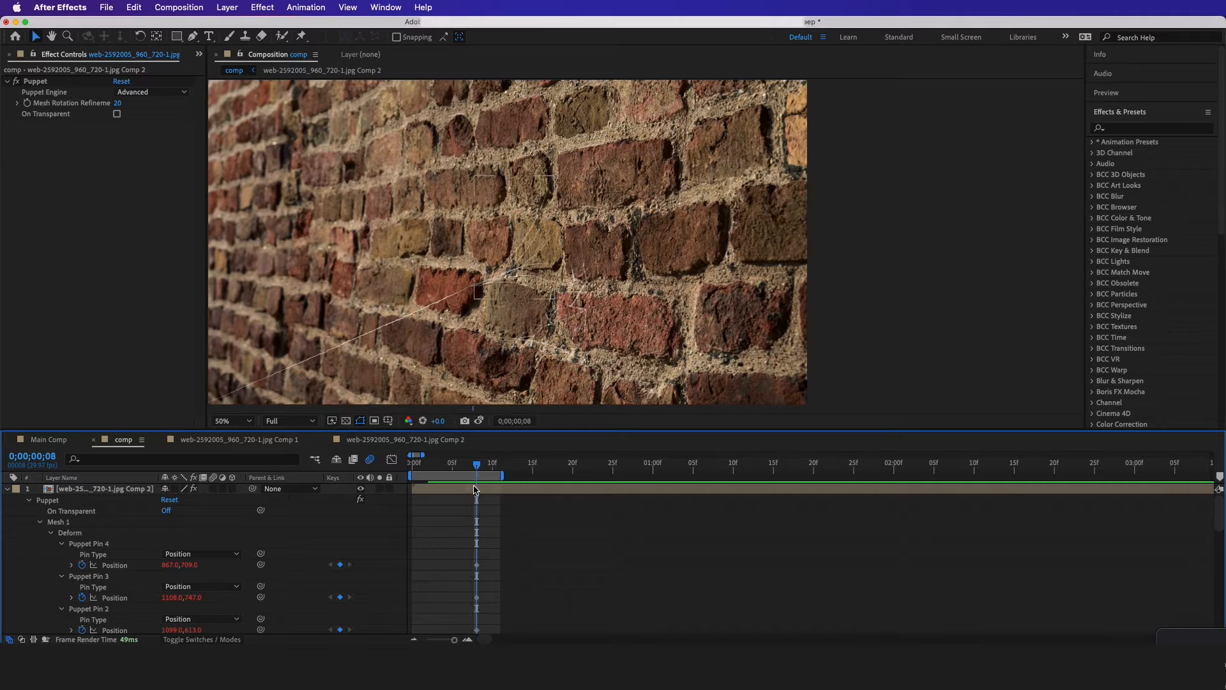
pyautogui.click(475, 490)
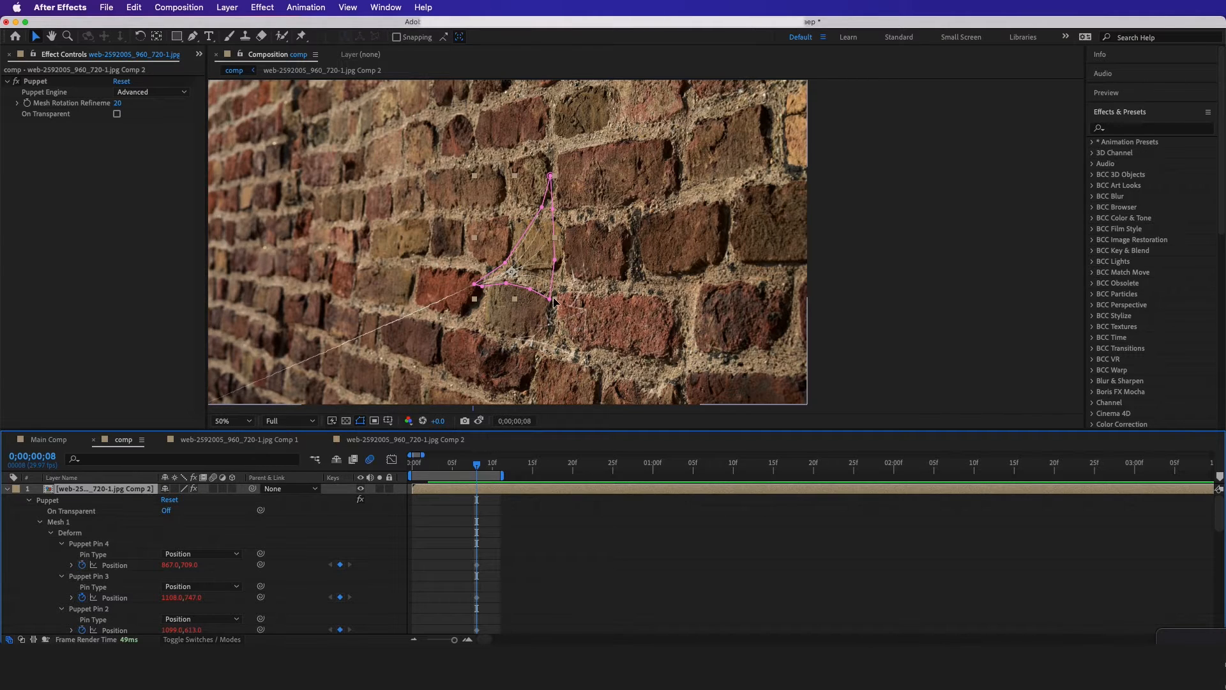
pyautogui.moveTo(549, 316); pyautogui.dragTo(542, 290)
pyautogui.press('super+z')
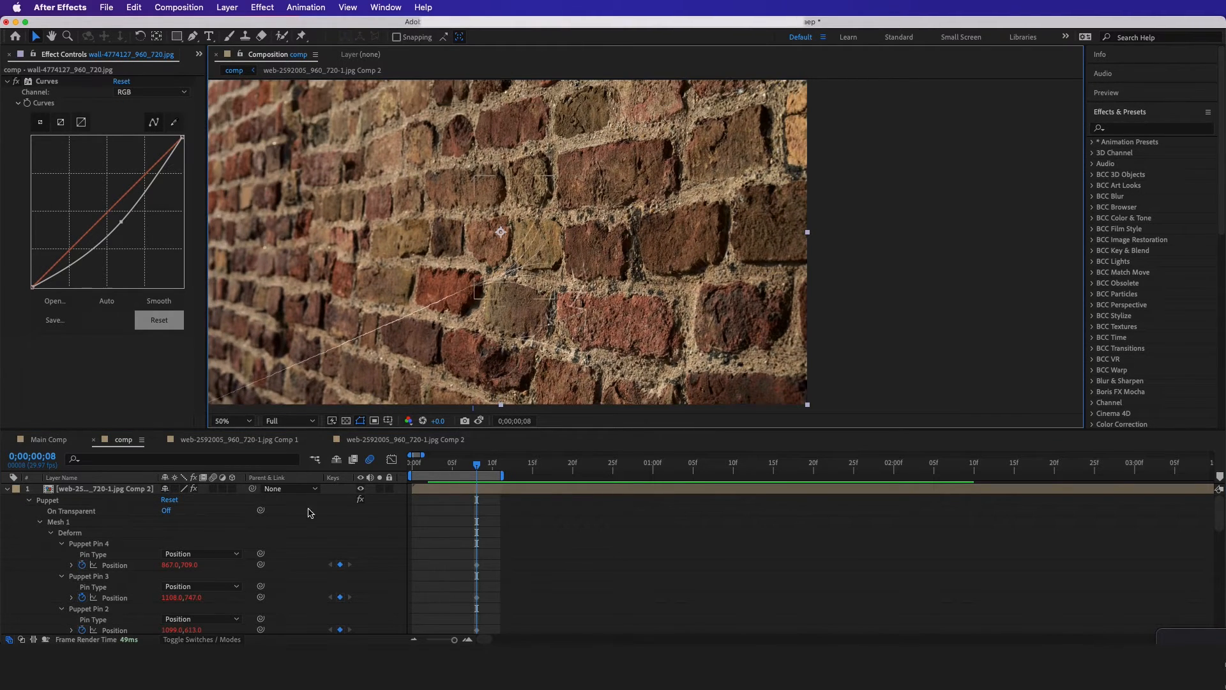
pyautogui.click(128, 489)
pyautogui.moveTo(513, 242); pyautogui.dragTo(490, 208)
# Enable motion blur on the pre-composed web layer and scrub back to frame 5 to check how the webbing follows the strands
pyautogui.moveTo(476, 465); pyautogui.dragTo(470, 466)
pyautogui.moveTo(468, 467); pyautogui.dragTo(460, 467)
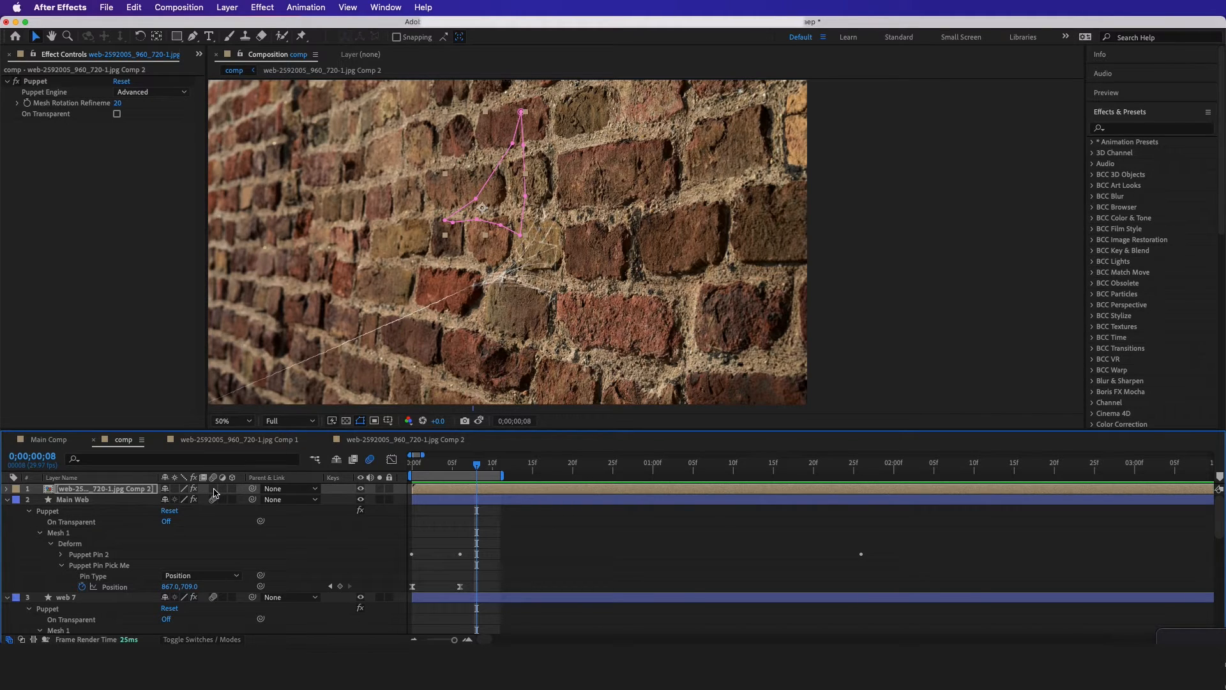
pyautogui.moveTo(485, 469); pyautogui.dragTo(451, 472)
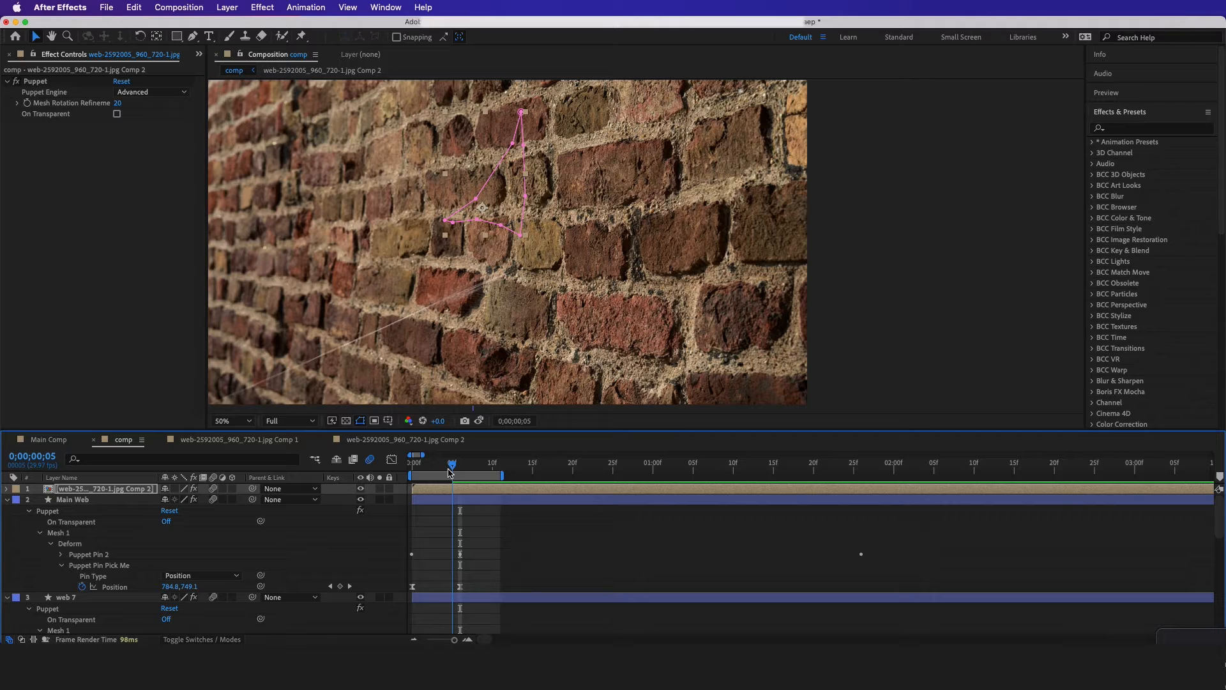
# Keyframe the pre-composed web layer's Opacity to fade in from 0% at frame 5 to 100% at frame 6
pyautogui.press('t')
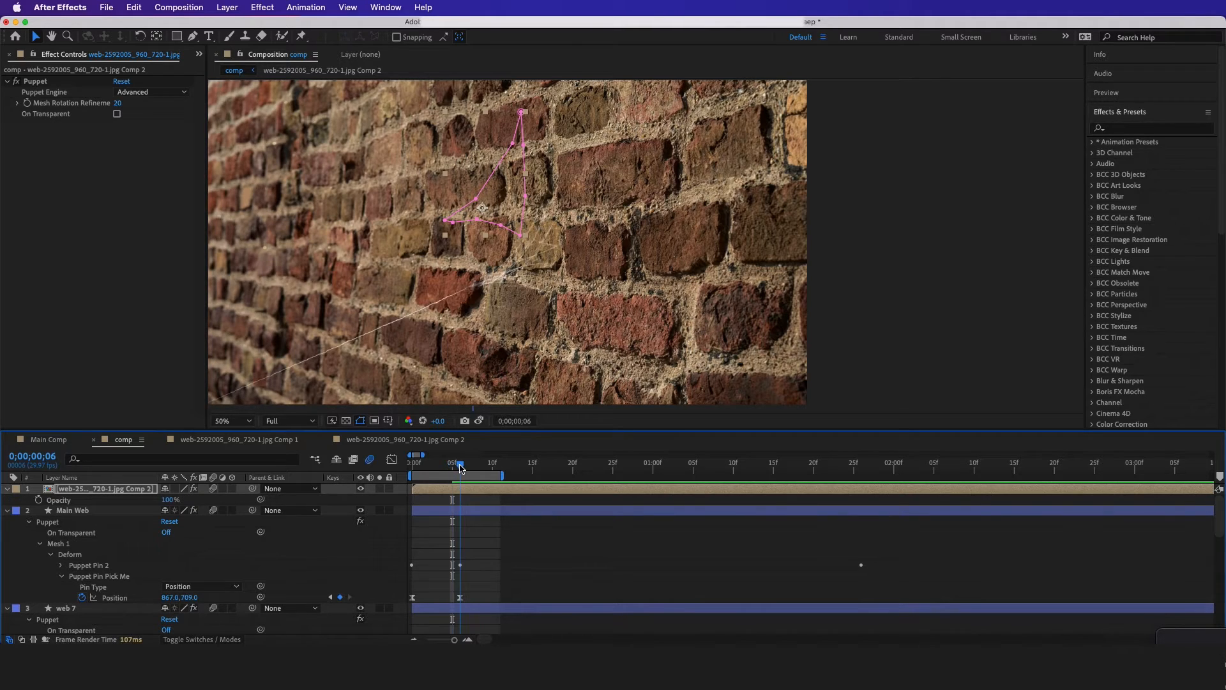
pyautogui.click(39, 499)
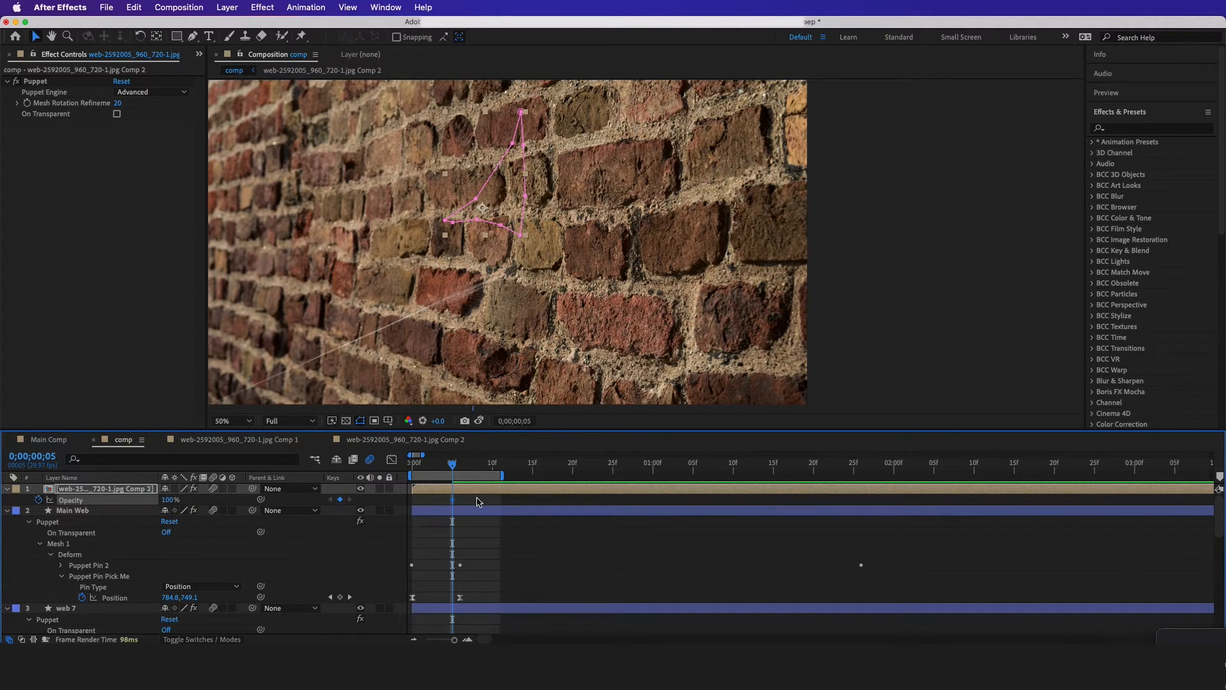
pyautogui.press('=')
pyautogui.press('=')
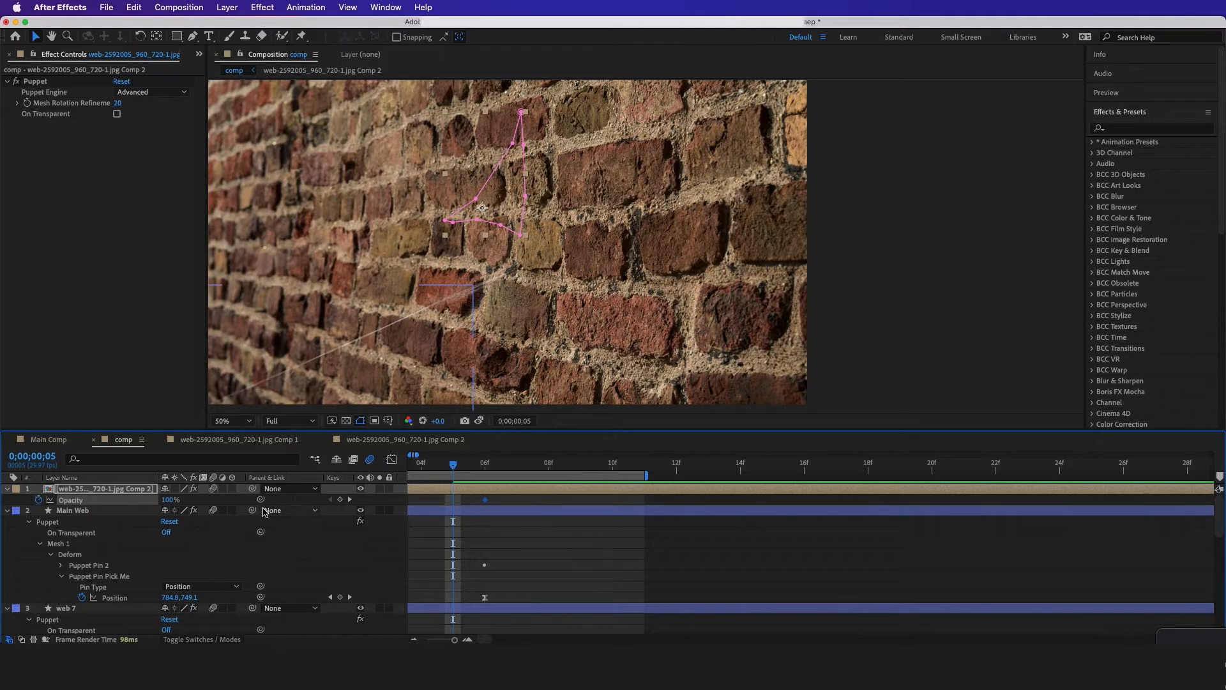
pyautogui.click(169, 499)
pyautogui.write('0')
pyautogui.press('Return')
# Scrub past the opacity keyframes and play back the composition to check the web's fade-in
pyautogui.moveTo(454, 469)
pyautogui.mouseDown()
pyautogui.moveTo(427, 469)
pyautogui.moveTo(482, 481)
pyautogui.moveTo(462, 484)
pyautogui.mouseUp()
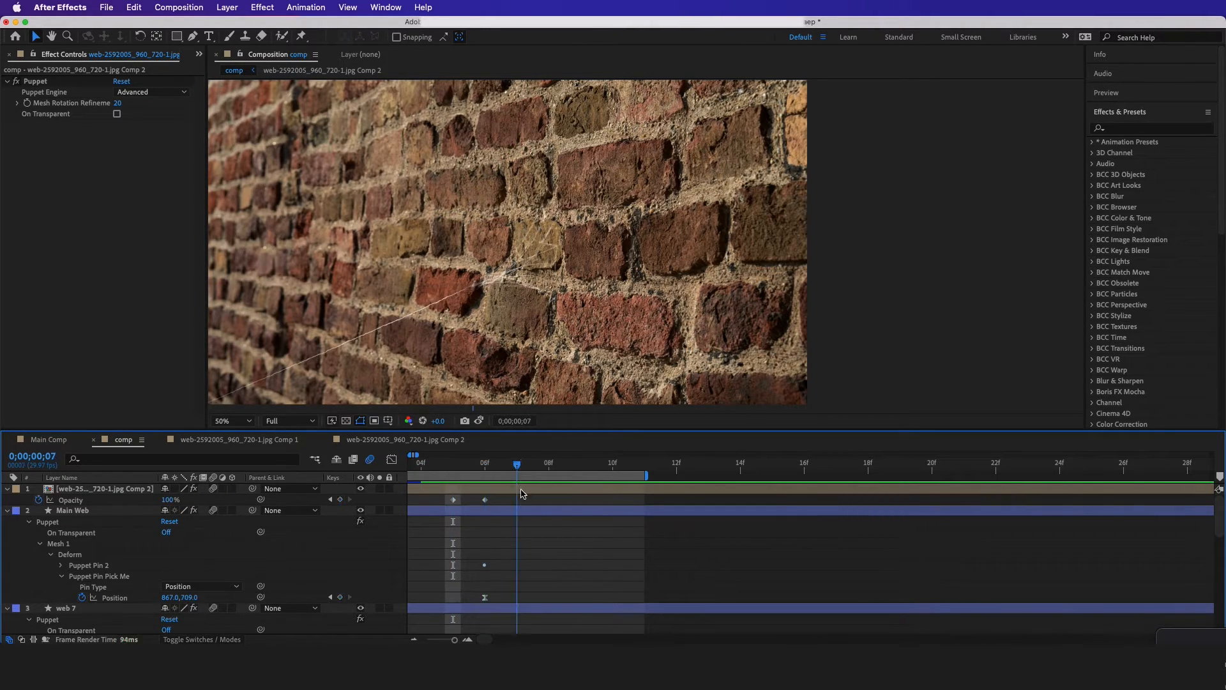
pyautogui.press('pageup')
pyautogui.press('space')
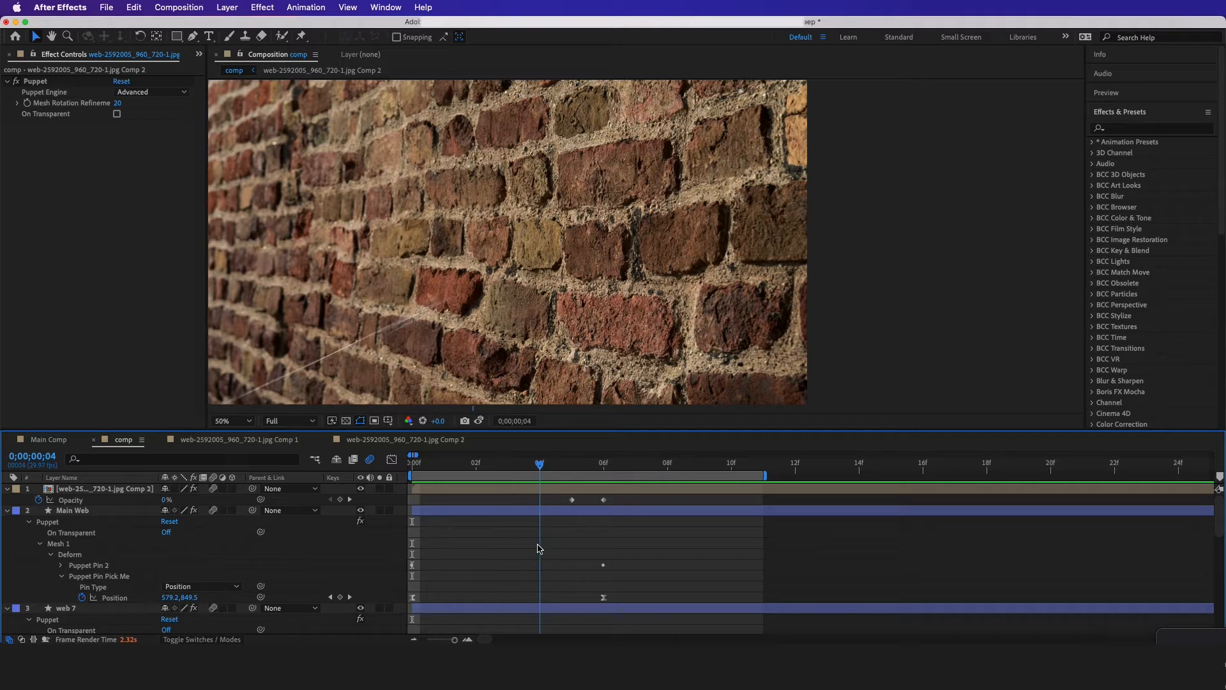
pyautogui.press('space')
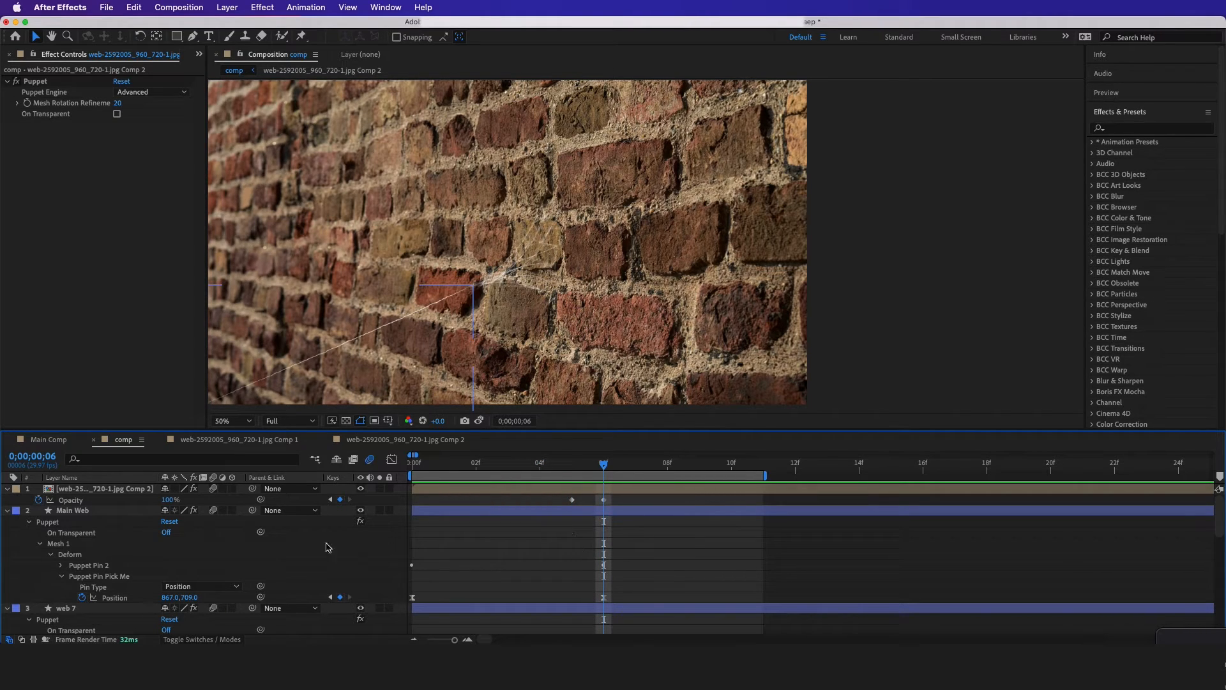
# Select Main Web's end puppet pin on the wall and lower the preview resolution to Quarter
pyautogui.click(449, 320)
pyautogui.click(304, 420)
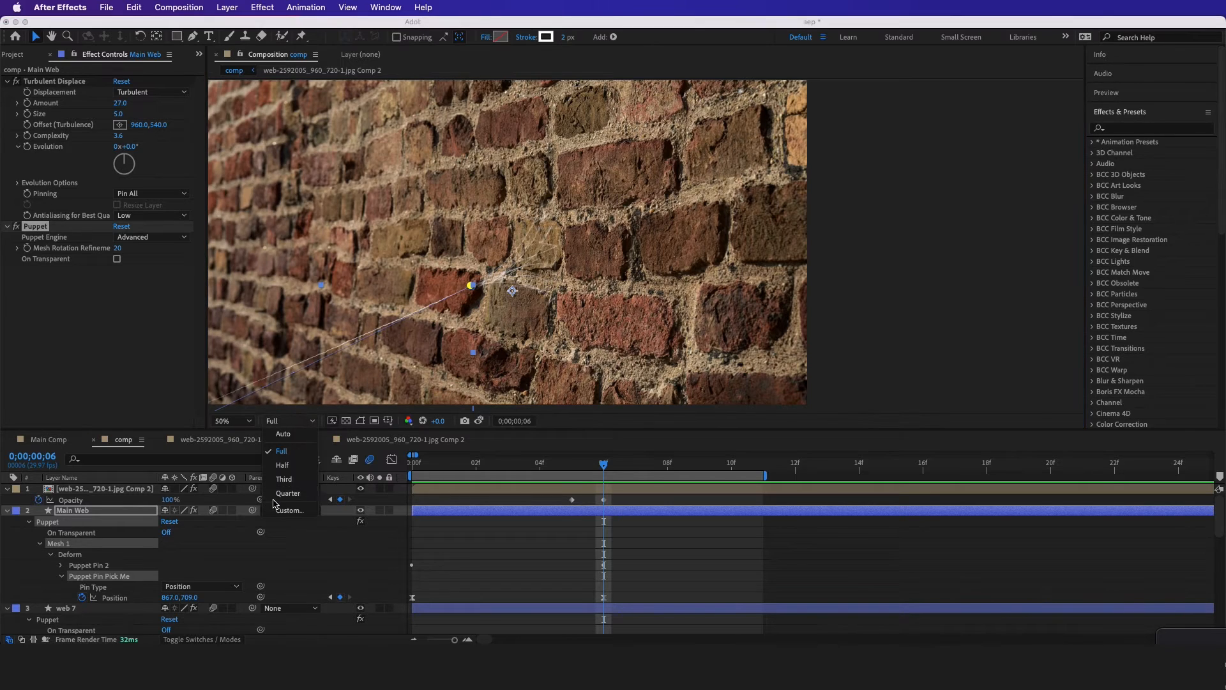
pyautogui.click(281, 482)
pyautogui.moveTo(471, 285)
pyautogui.mouseDown()
pyautogui.moveTo(481, 309)
pyautogui.moveTo(473, 288)
pyautogui.mouseUp()
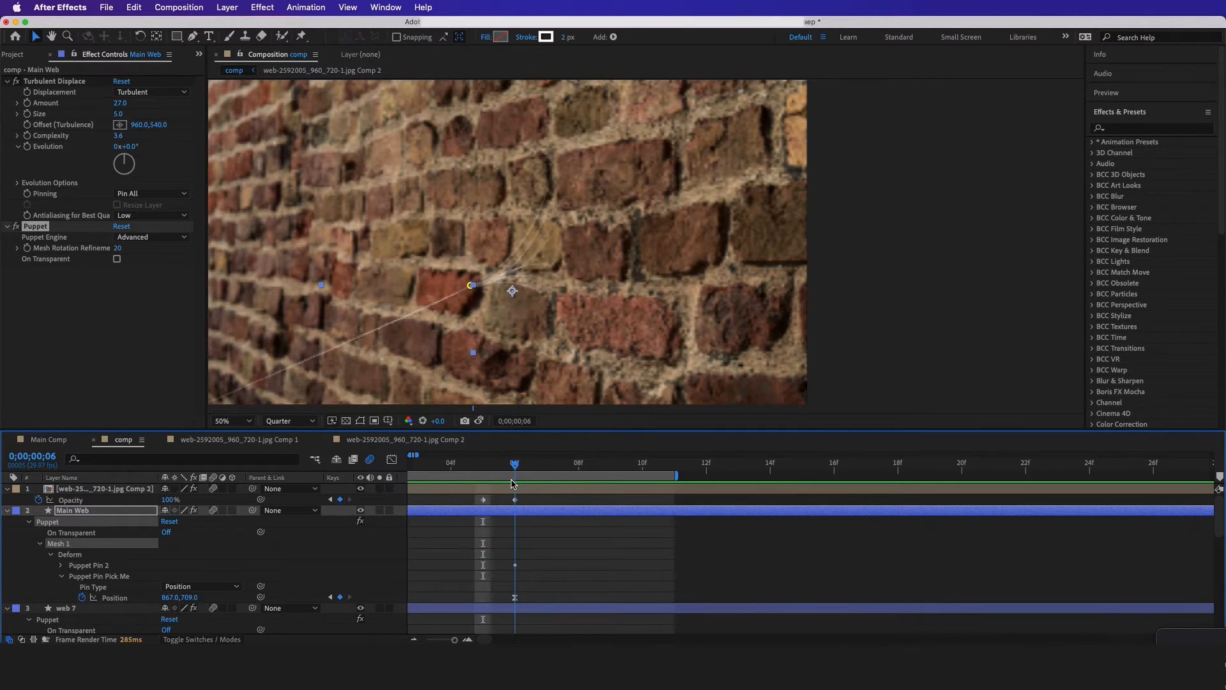
# Keyframe a bounce on Main Web's end pin, up to 829.0,631.0 at frame 8 and down at frame 10, and space out the keyframes
pyautogui.moveTo(489, 470); pyautogui.dragTo(567, 472)
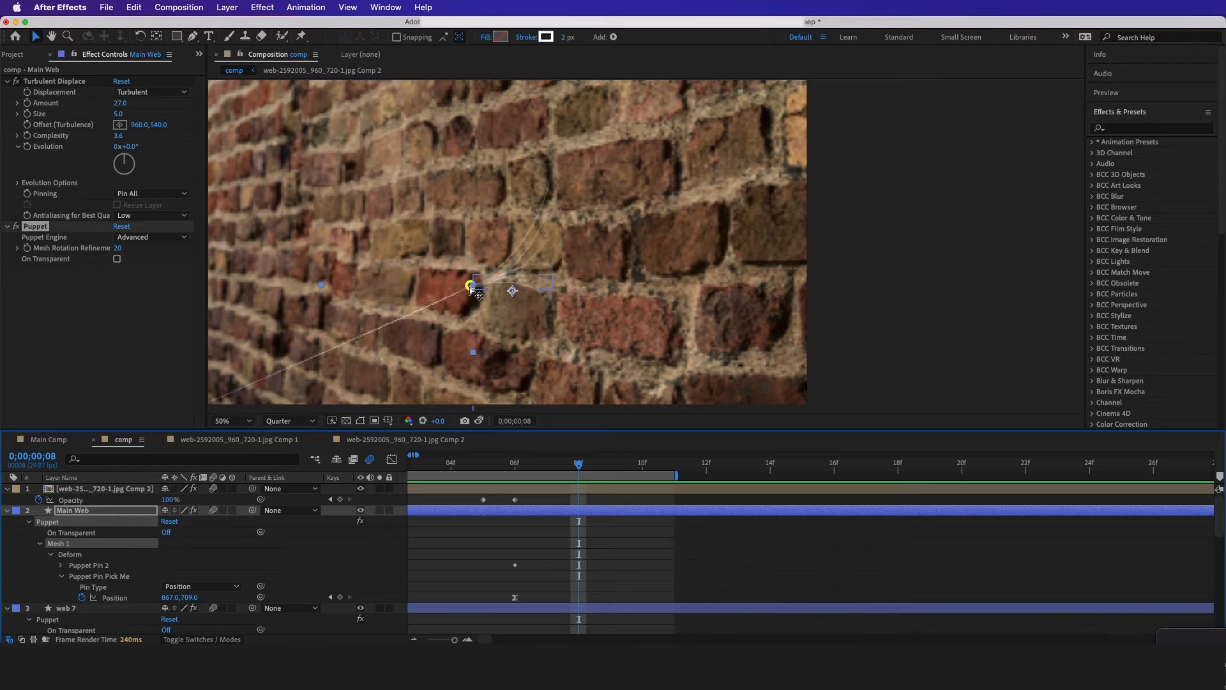
pyautogui.moveTo(470, 286); pyautogui.dragTo(459, 262)
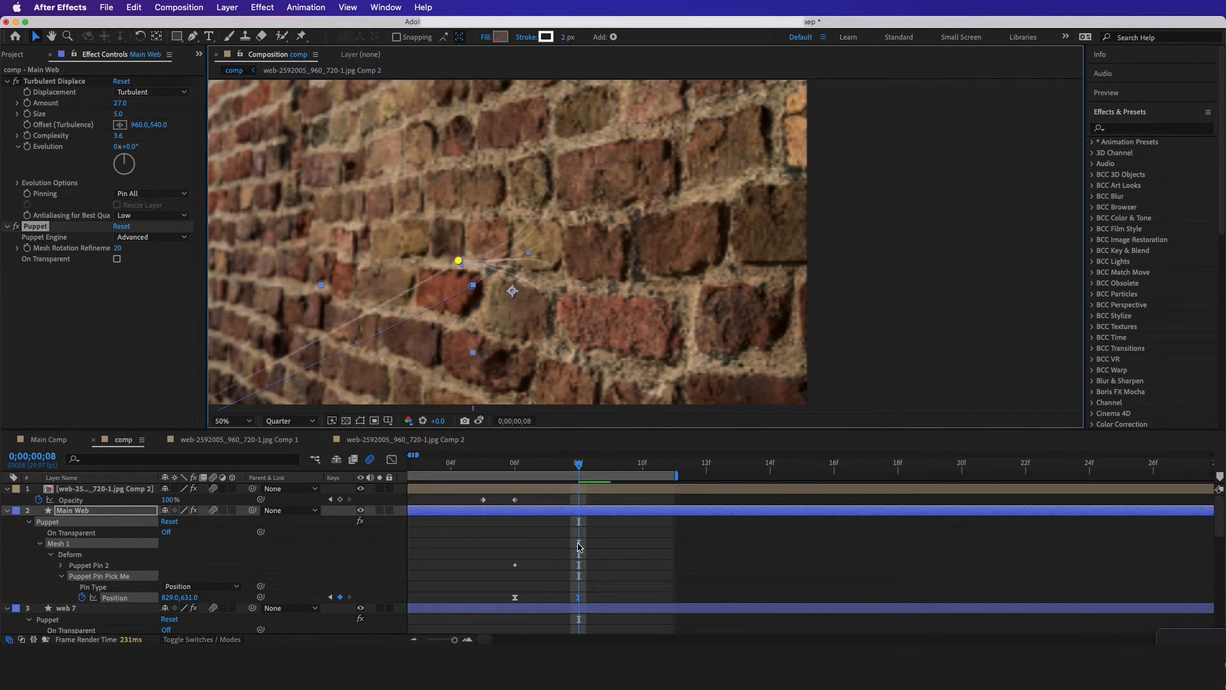
pyautogui.moveTo(584, 473); pyautogui.dragTo(625, 473)
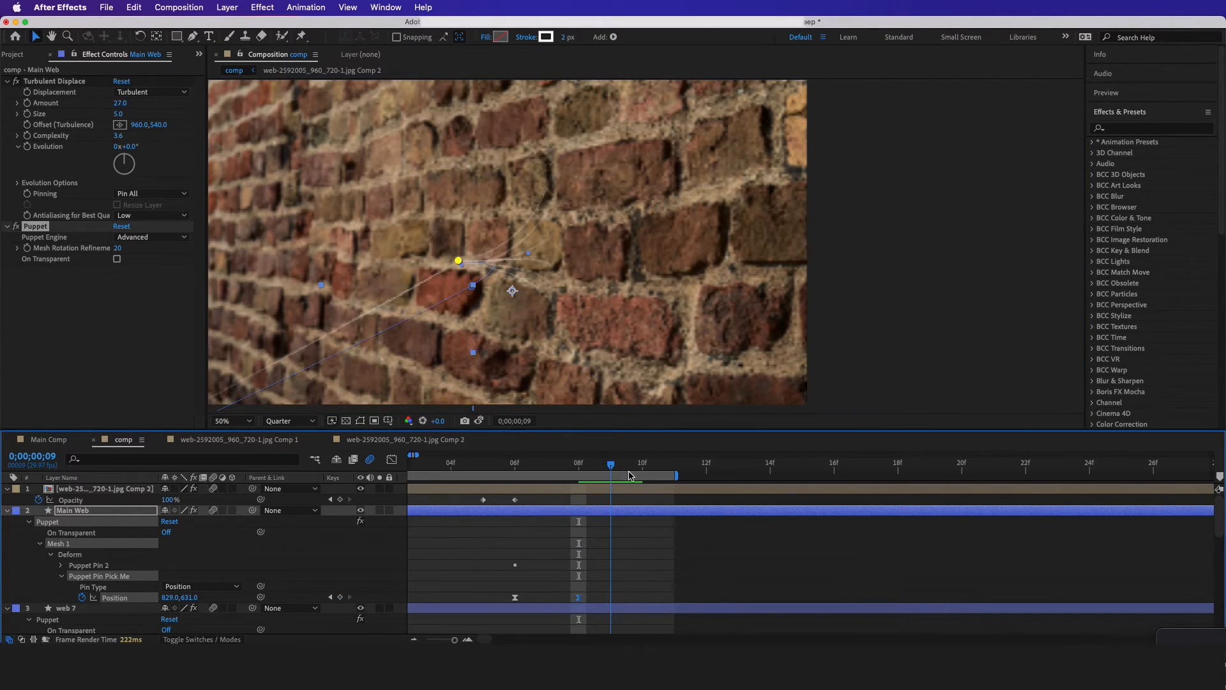
pyautogui.click(629, 475)
pyautogui.moveTo(458, 261); pyautogui.dragTo(476, 298)
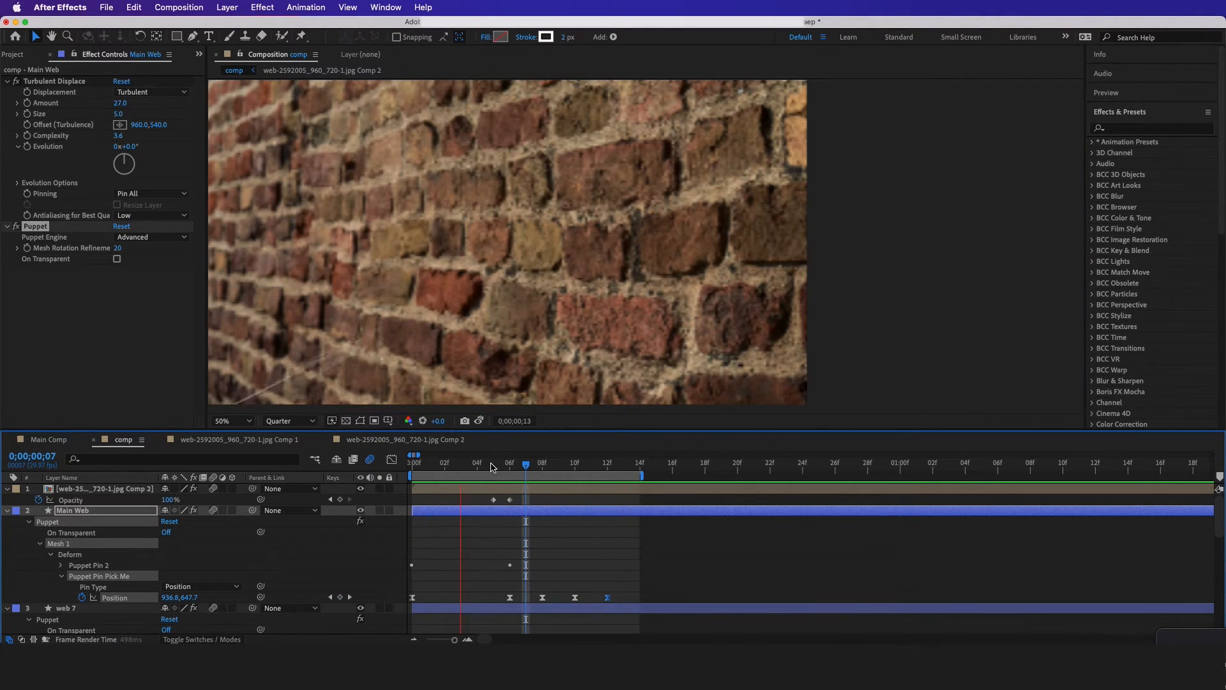
pyautogui.click(509, 480)
pyautogui.moveTo(630, 595); pyautogui.dragTo(502, 602)
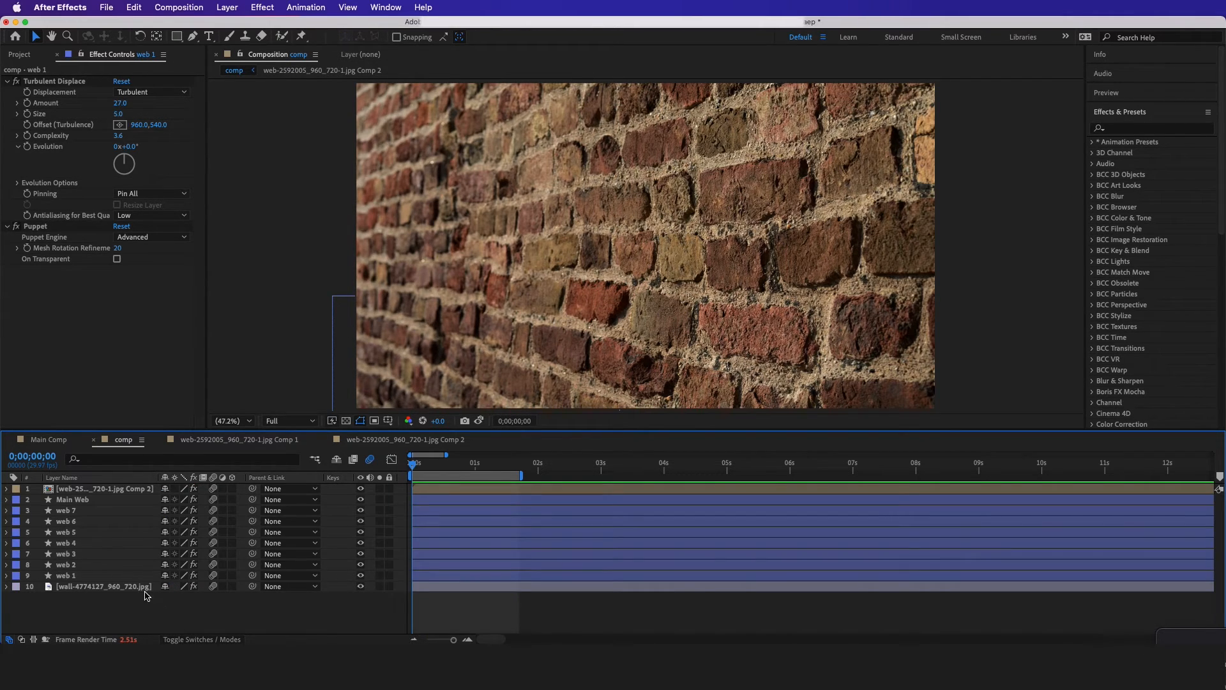
# Pre-compose all web layers, from web 1 up to the web texture layer, as Pre-comp 1 and return to the main composition
pyautogui.click(127, 577)
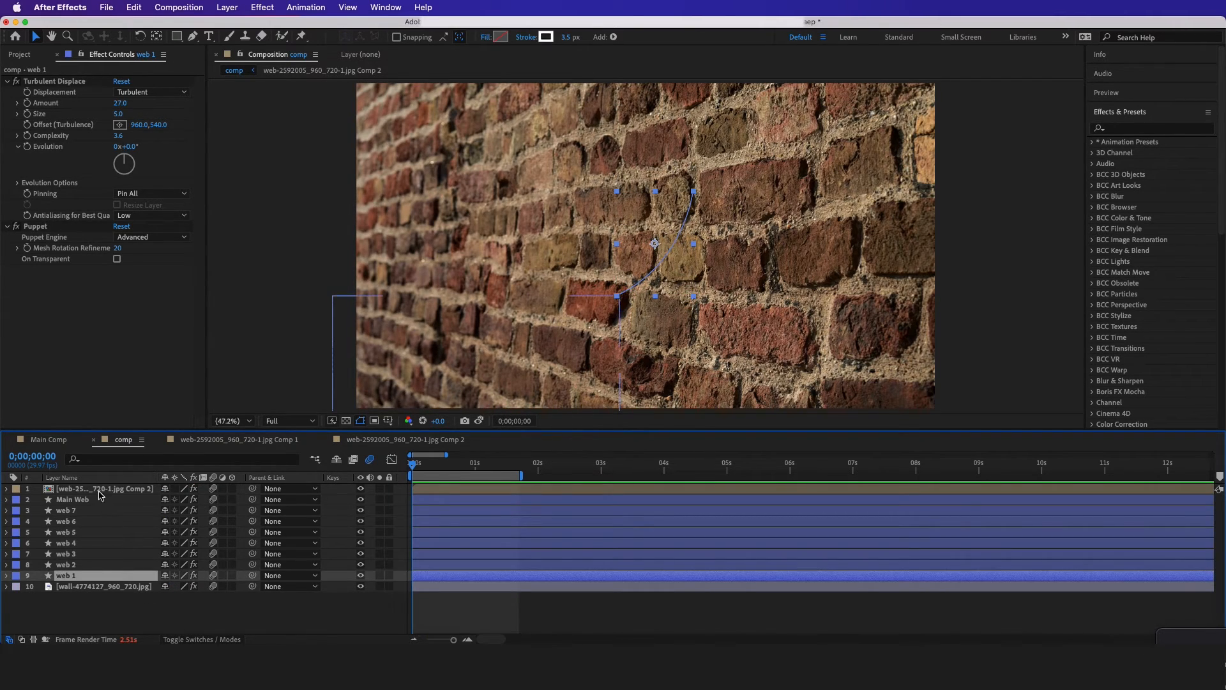
pyautogui.keyDown('shift'); pyautogui.click(99, 491); pyautogui.keyUp('shift')
pyautogui.rightClick(92, 499)
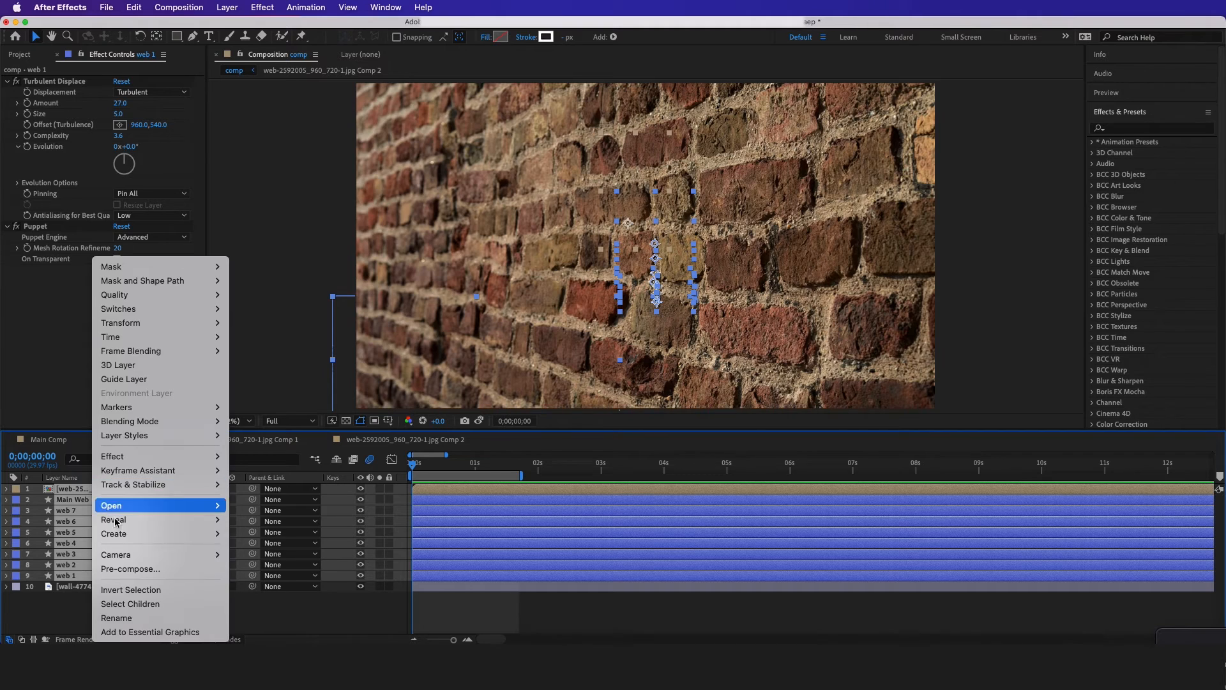
pyautogui.click(131, 567)
pyautogui.click(123, 440)
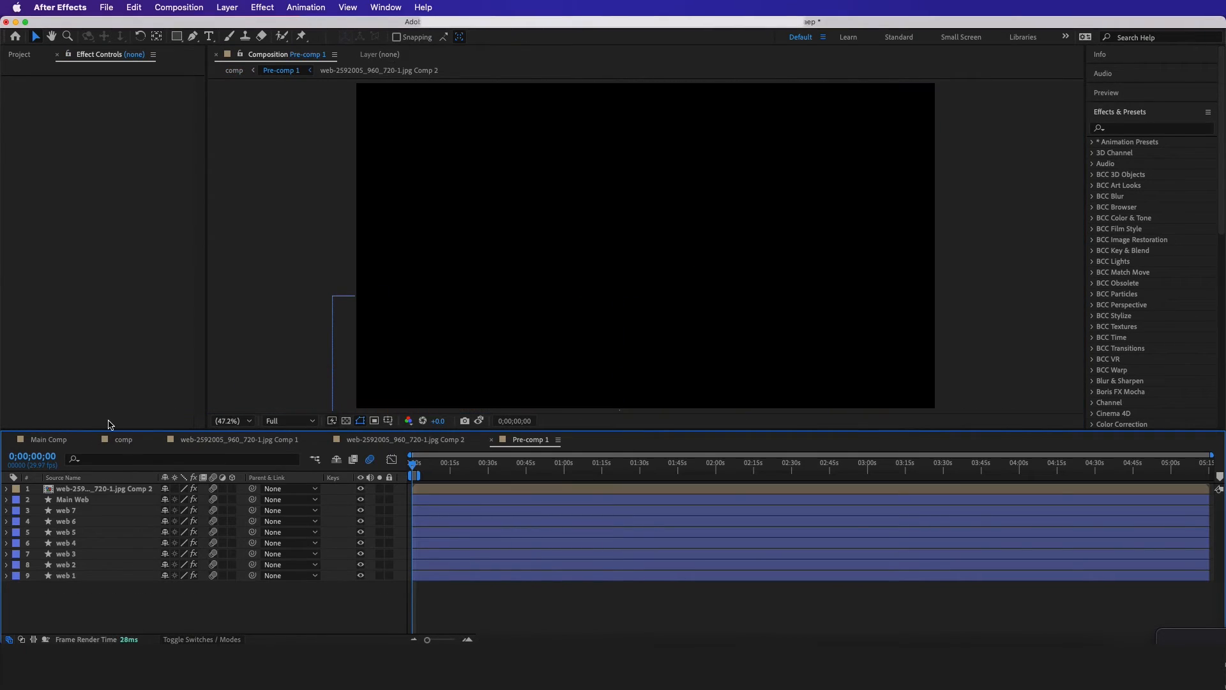
# Duplicate Pre-comp 1 to make six layers, stagger their start times, and reposition and rotate the copies across the wall
pyautogui.click(77, 499)
pyautogui.click(75, 492)
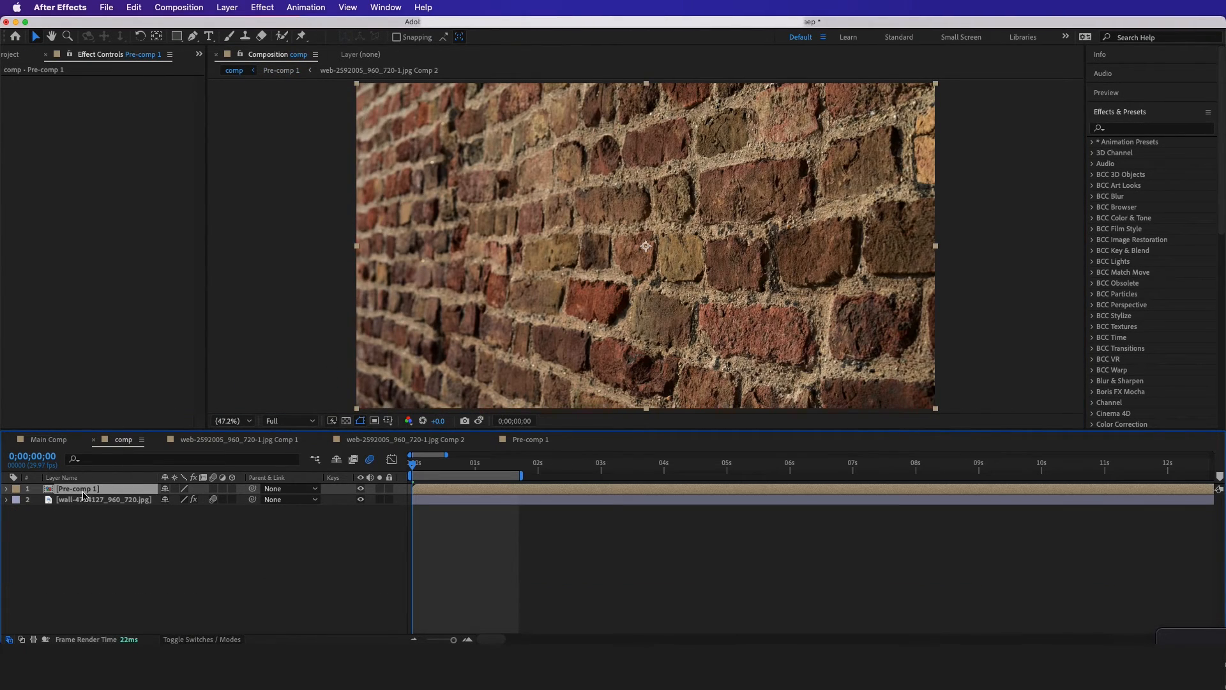
pyautogui.press('super+d')
pyautogui.moveTo(431, 462); pyautogui.dragTo(451, 465)
pyautogui.moveTo(666, 328); pyautogui.dragTo(591, 278)
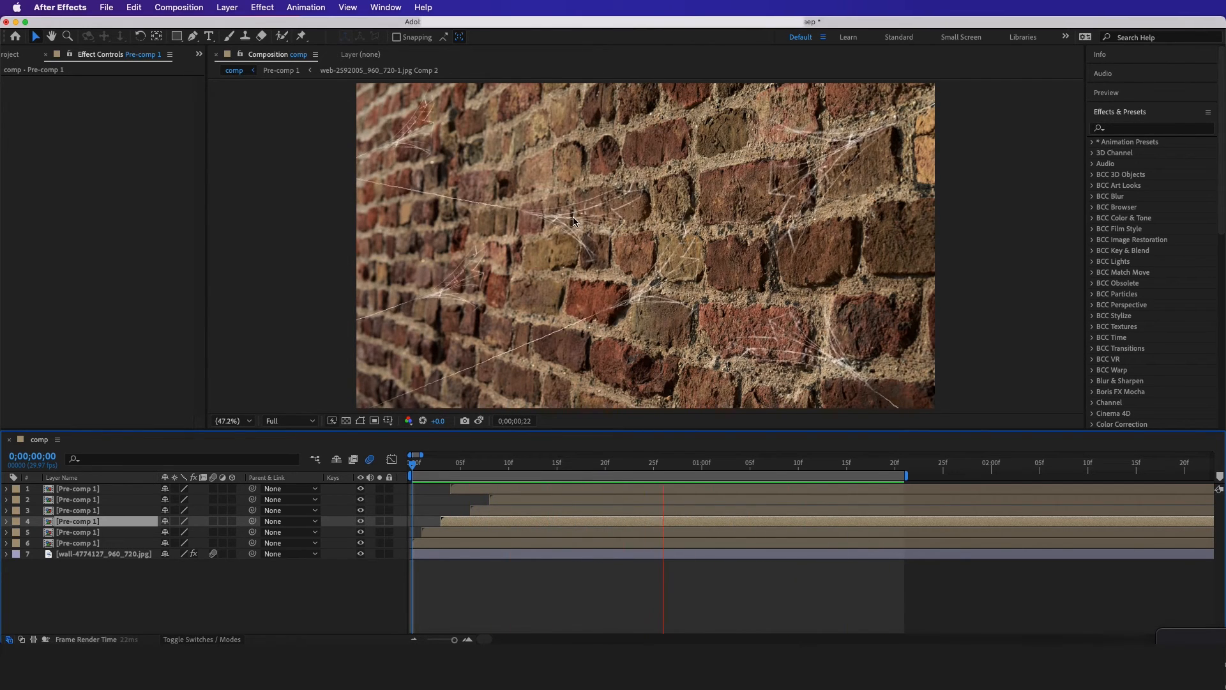
# Stop the preview of the multiple webs, open Pre-comp 1 and go into its web texture layer
pyautogui.press('space')
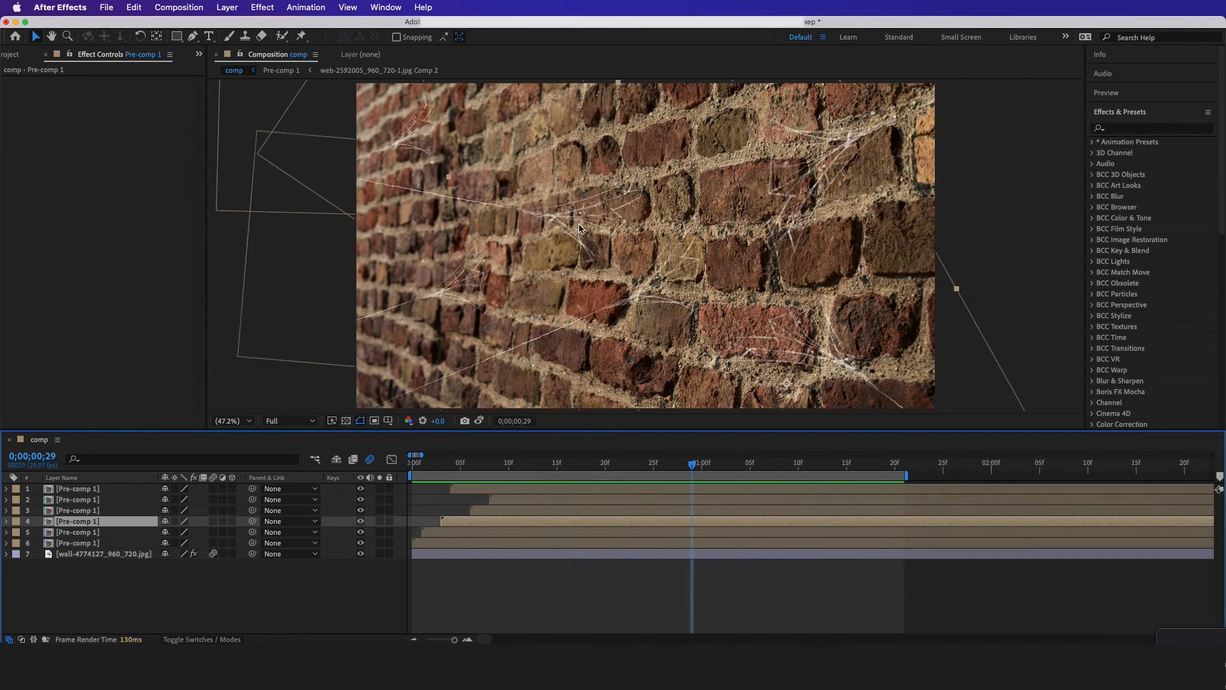
pyautogui.doubleClick(150, 511)
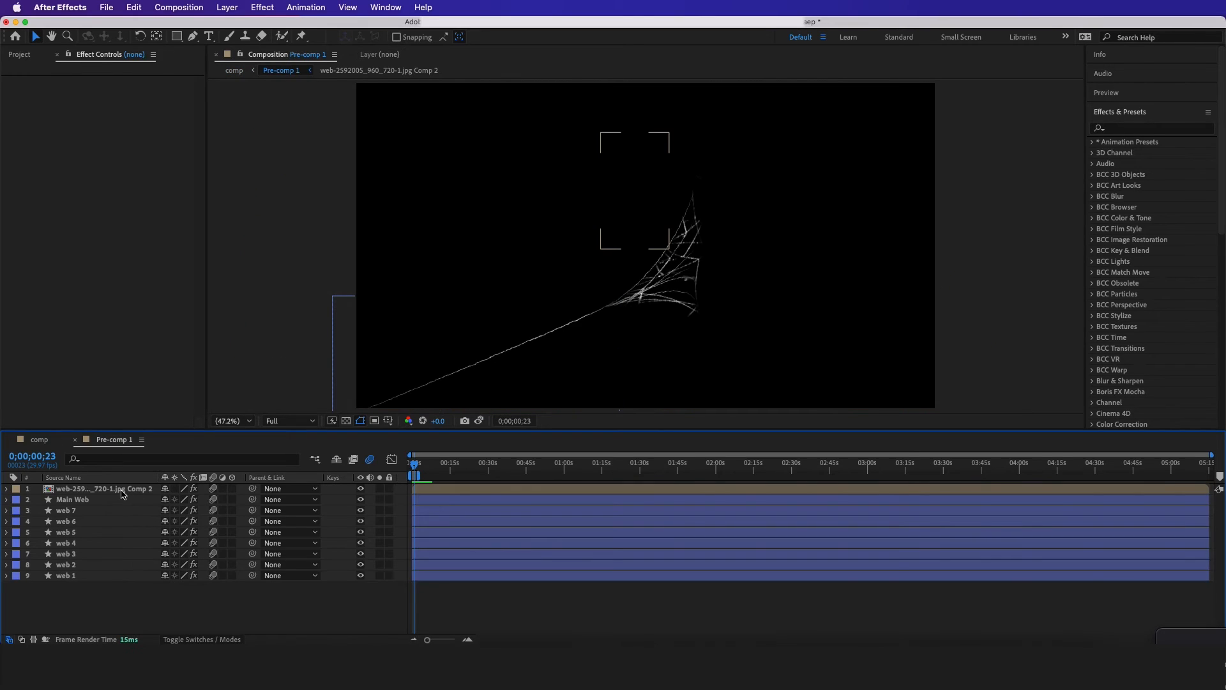
pyautogui.click(120, 490)
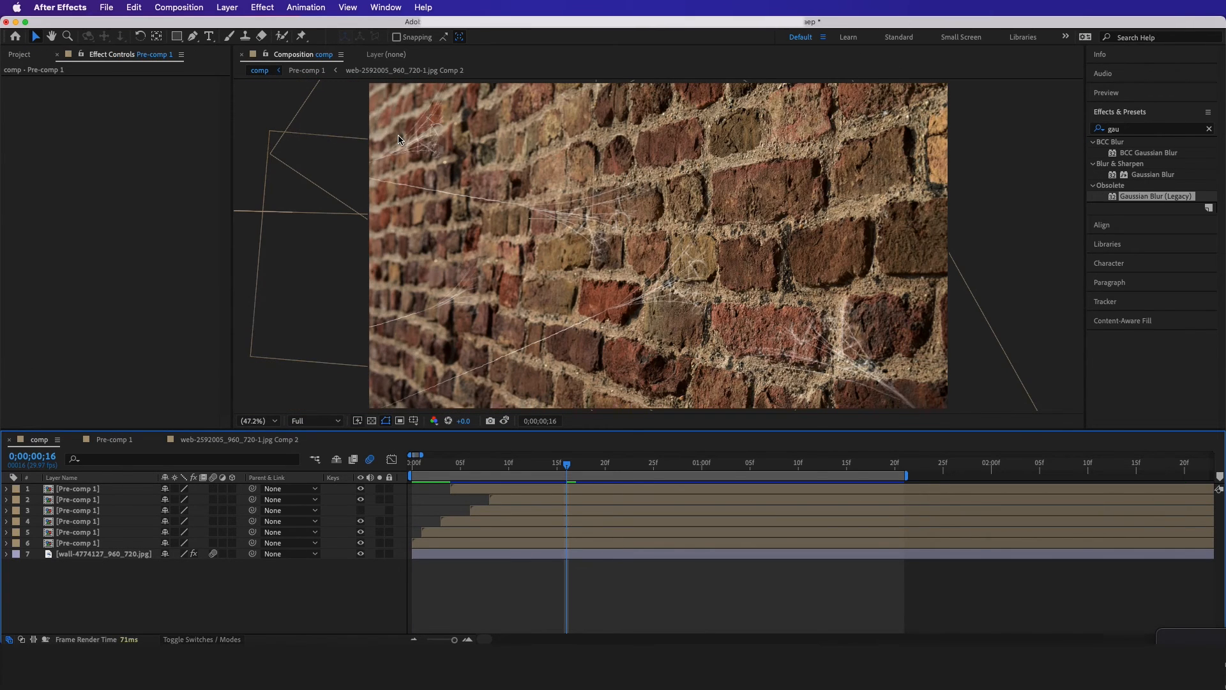
# Apply Gaussian Blur (Legacy) to the second Pre-comp 1 layer with a Blurriness of 5
pyautogui.click(529, 501)
pyautogui.click(1137, 114)
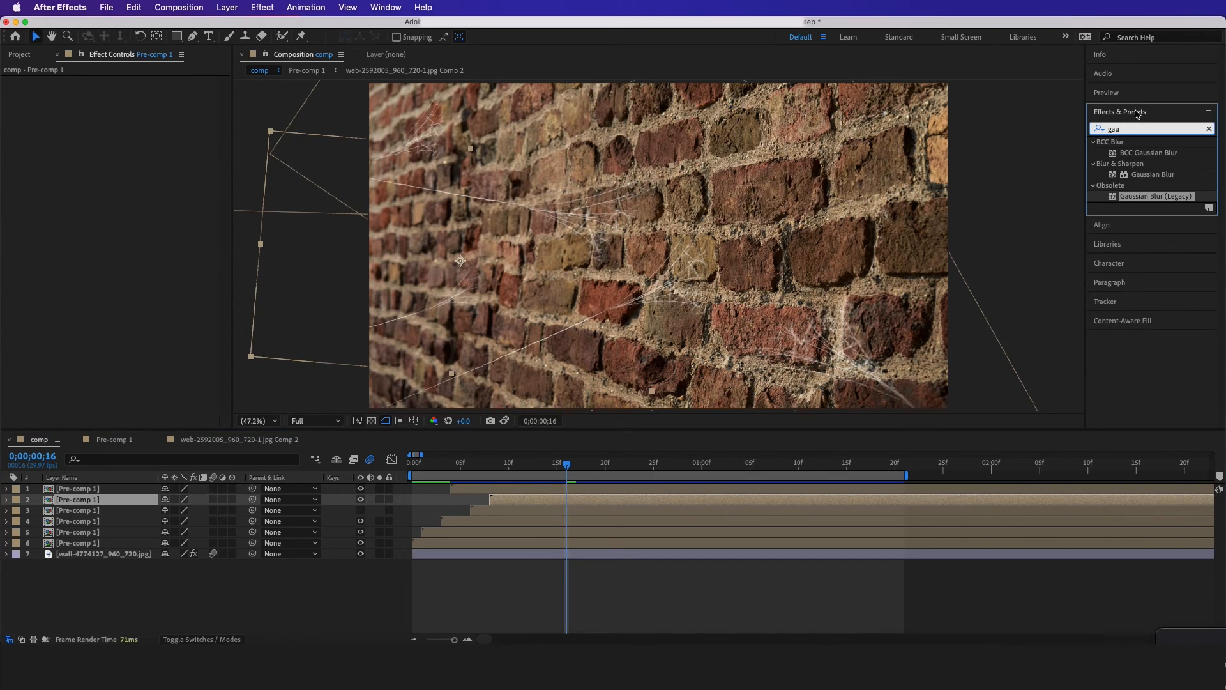
pyautogui.click(1097, 128)
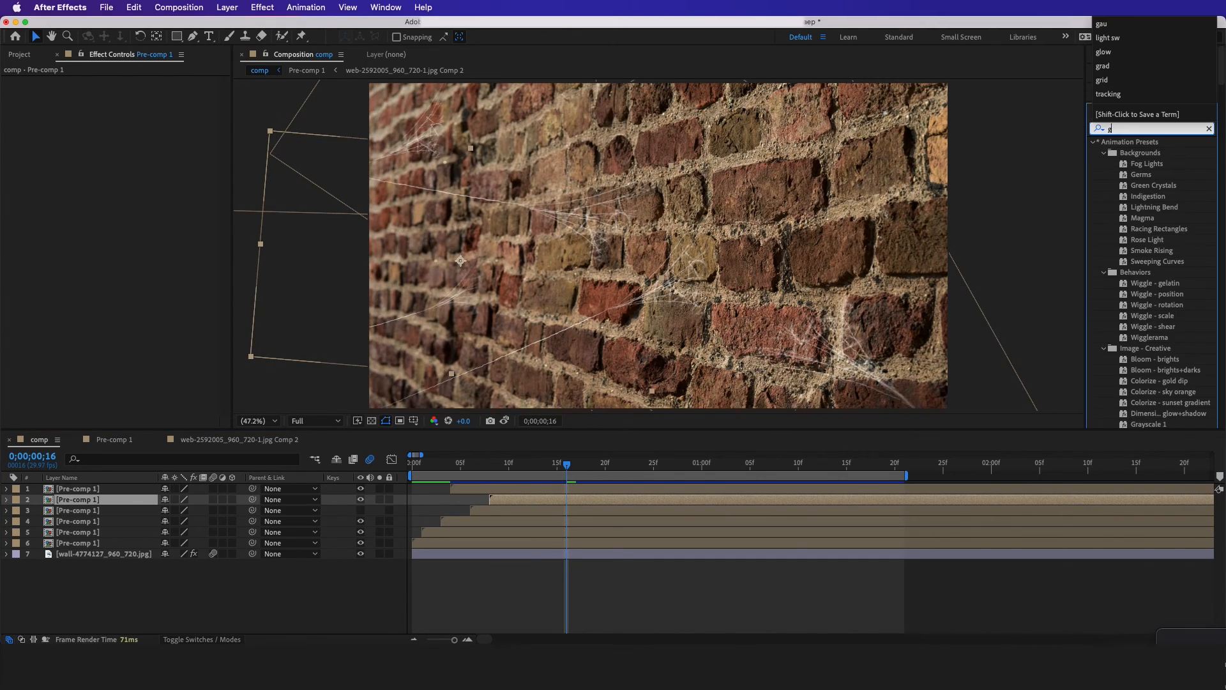
pyautogui.moveTo(1138, 202); pyautogui.dragTo(555, 501)
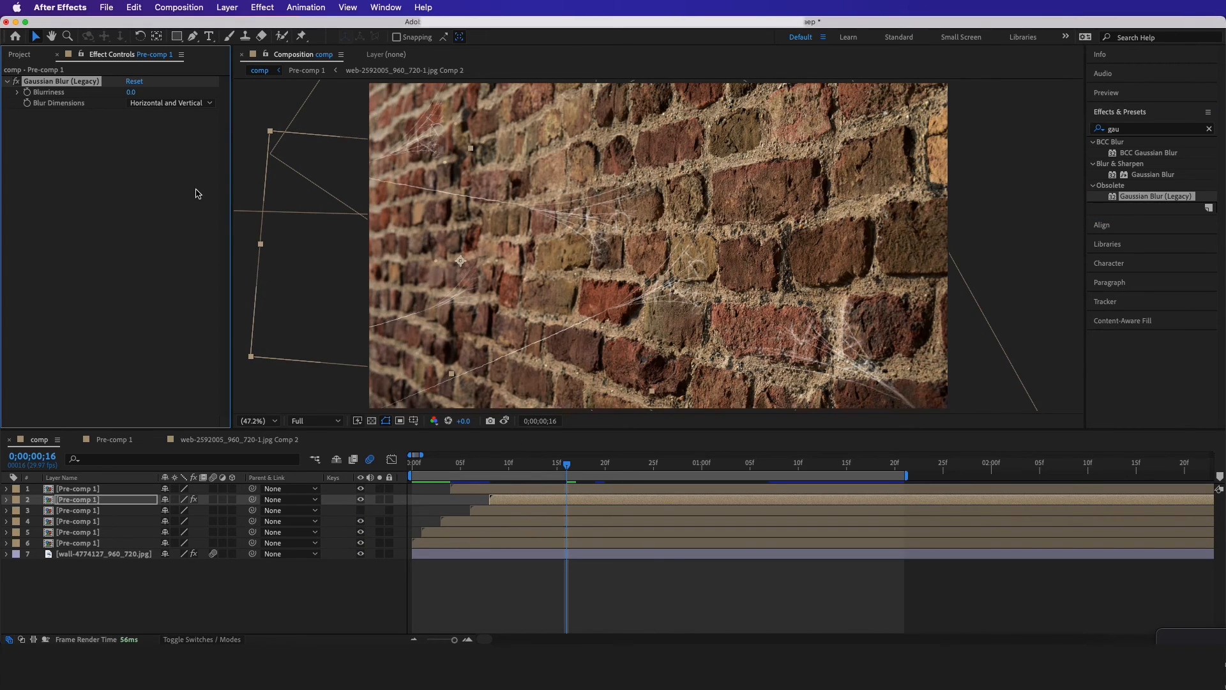
pyautogui.click(132, 192)
# Paste the Gaussian Blur (Legacy) effect onto the topmost Pre-comp 1 layer and deselect it
pyautogui.click(78, 489)
pyautogui.press('super+v')
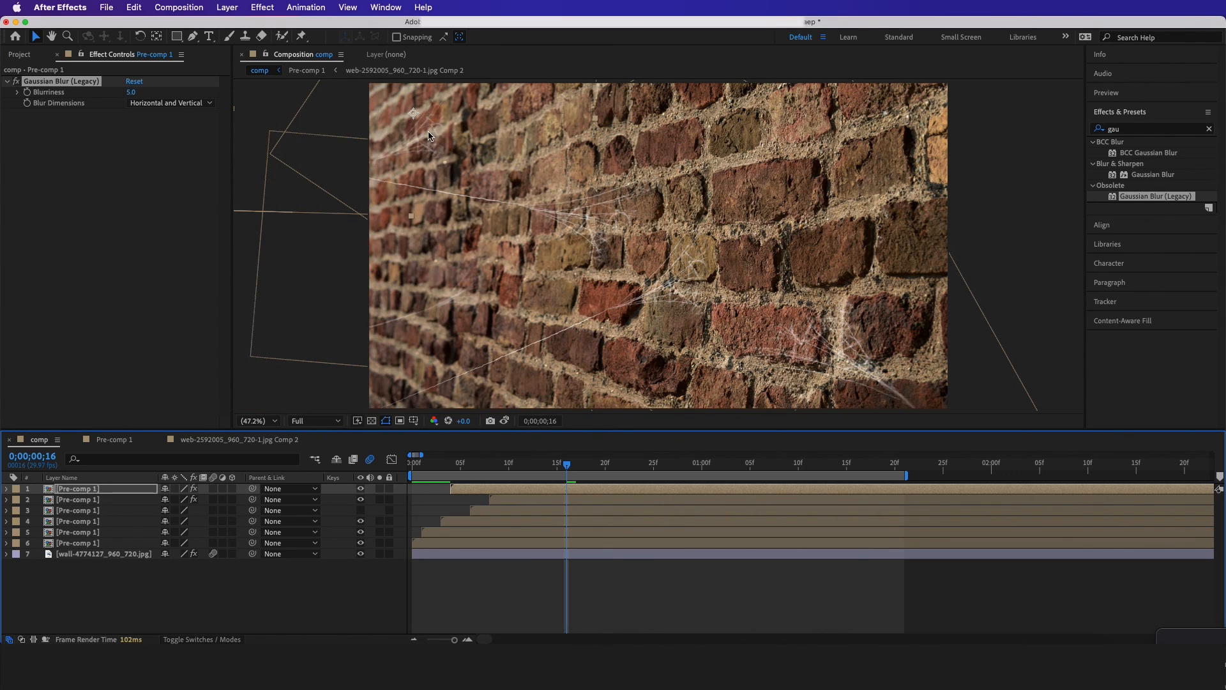
pyautogui.click(382, 601)
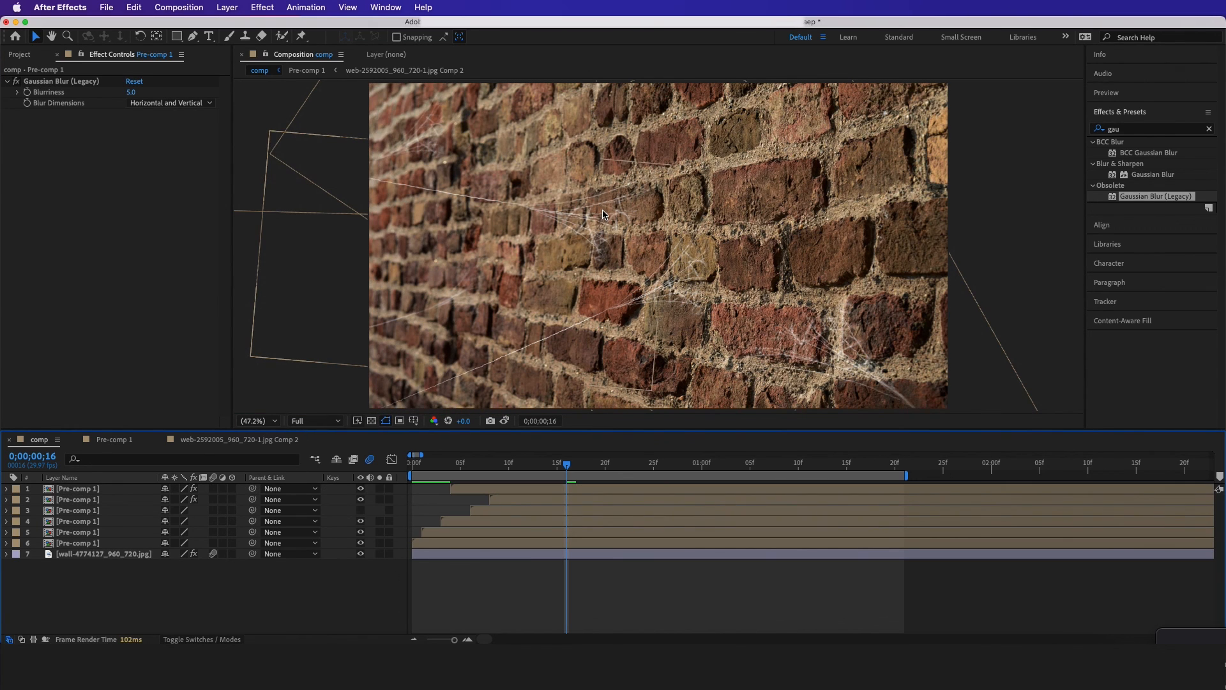